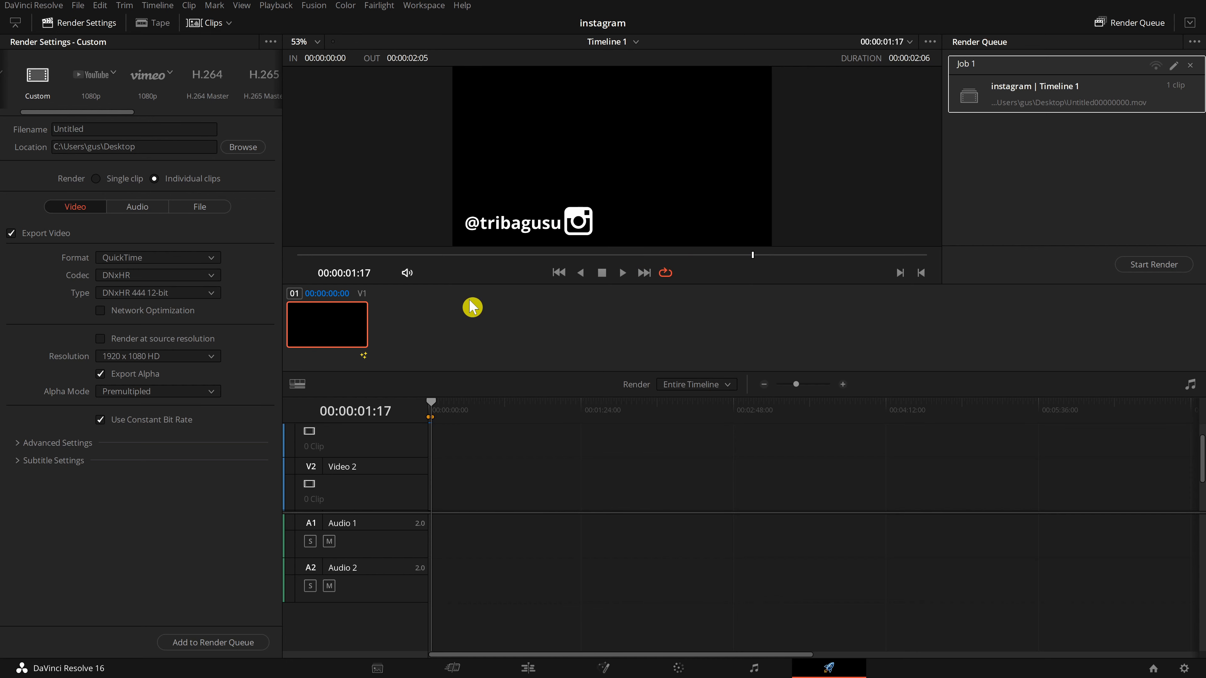
Export the current Fusion composition to the Desktop as "contoh animasi".
click(611, 670)
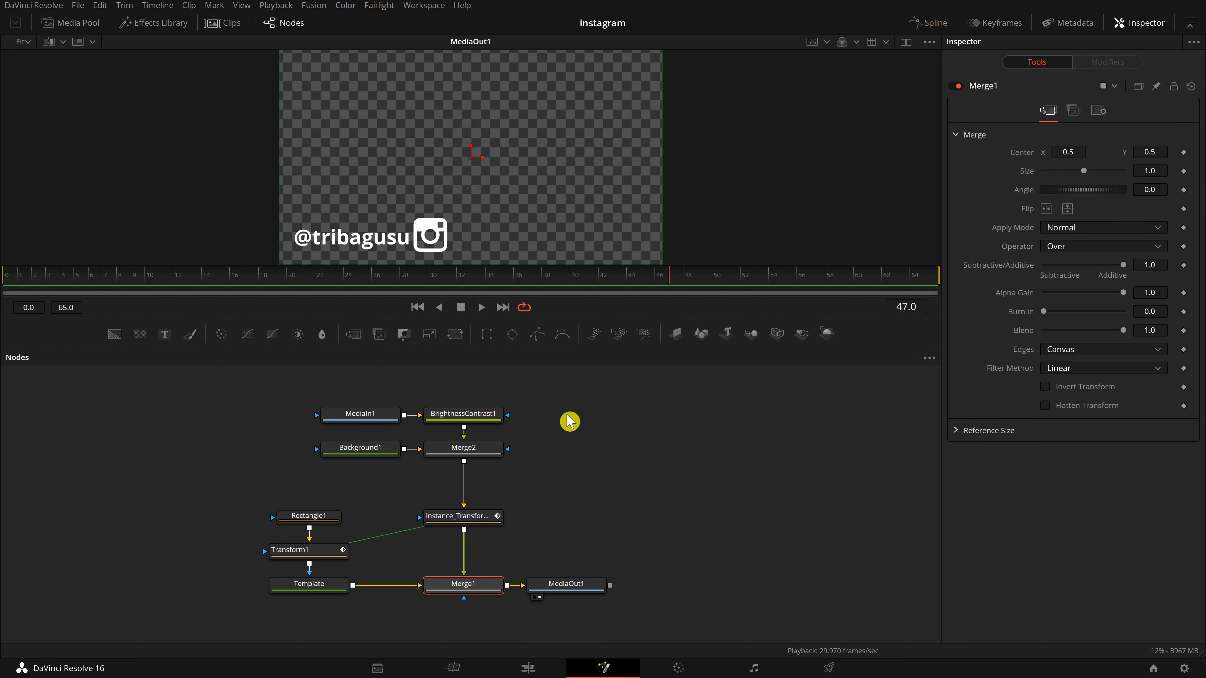
click(577, 511)
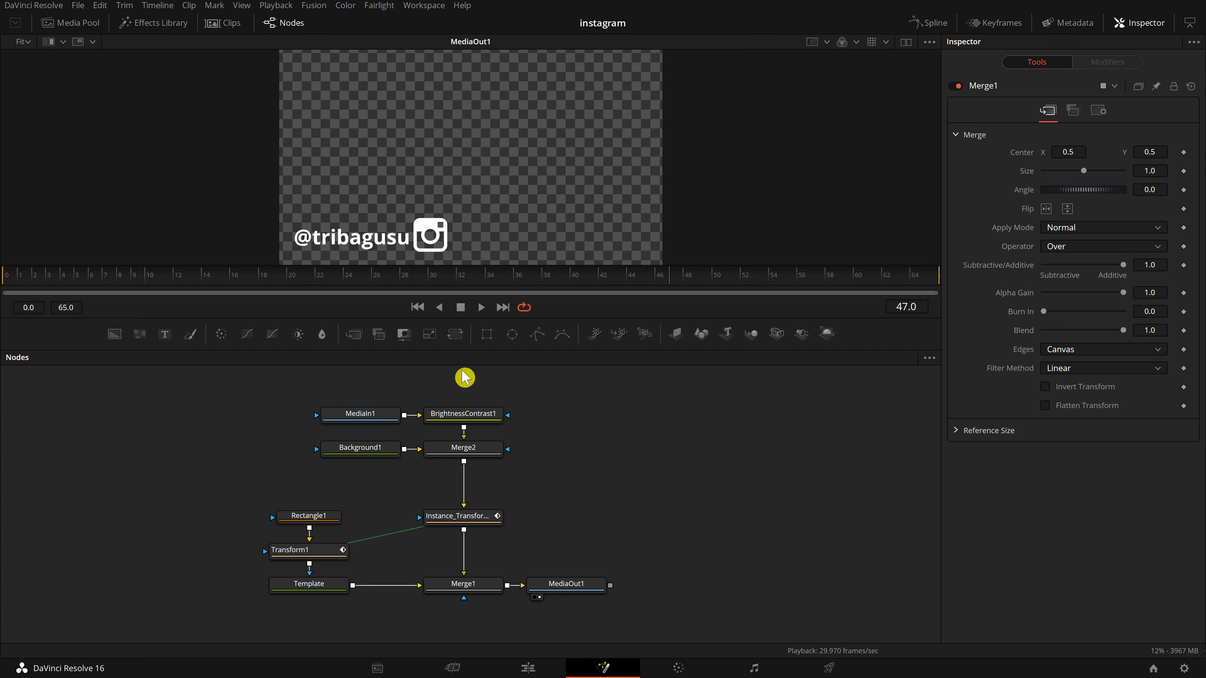
click(78, 5)
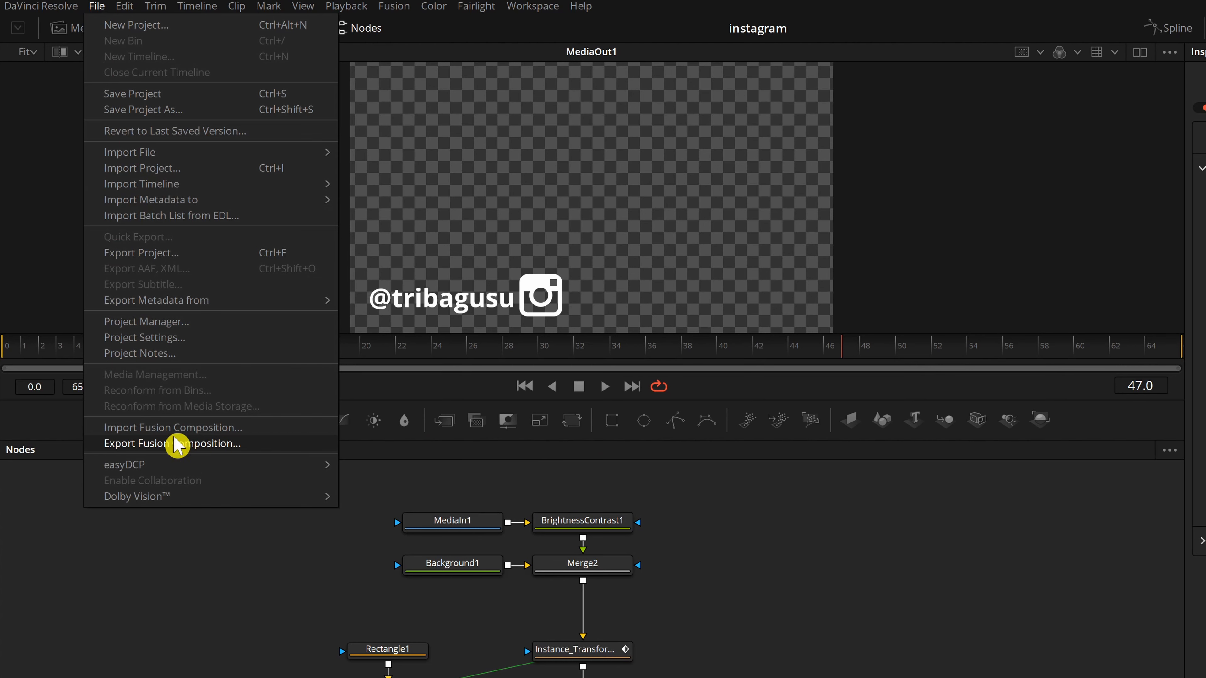
click(216, 447)
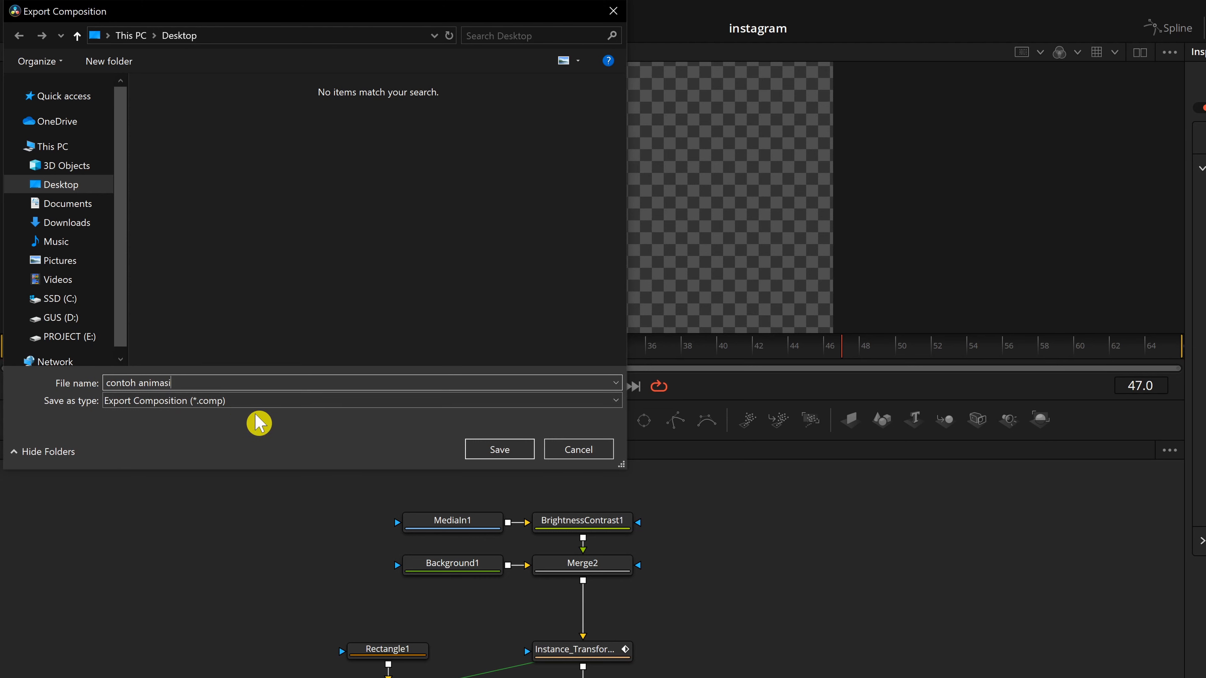
click(499, 449)
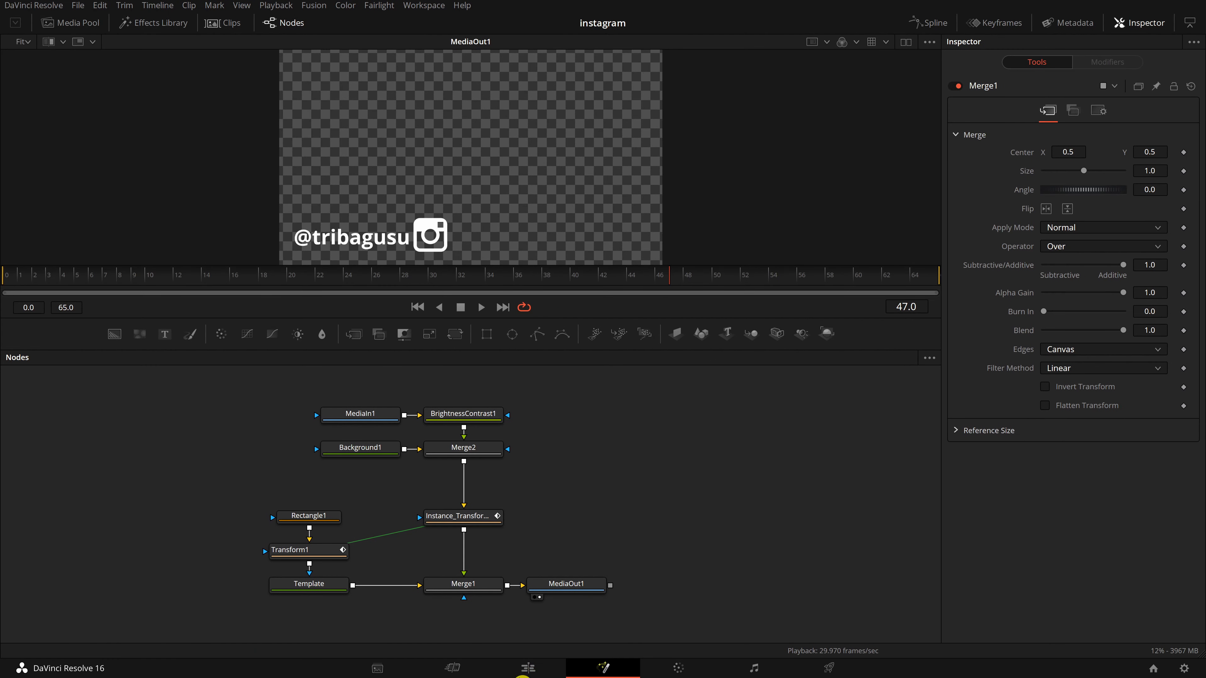
Place the Fusion Composition clip from the media pool onto Video 1 after the Text+ clip and select it.
click(530, 670)
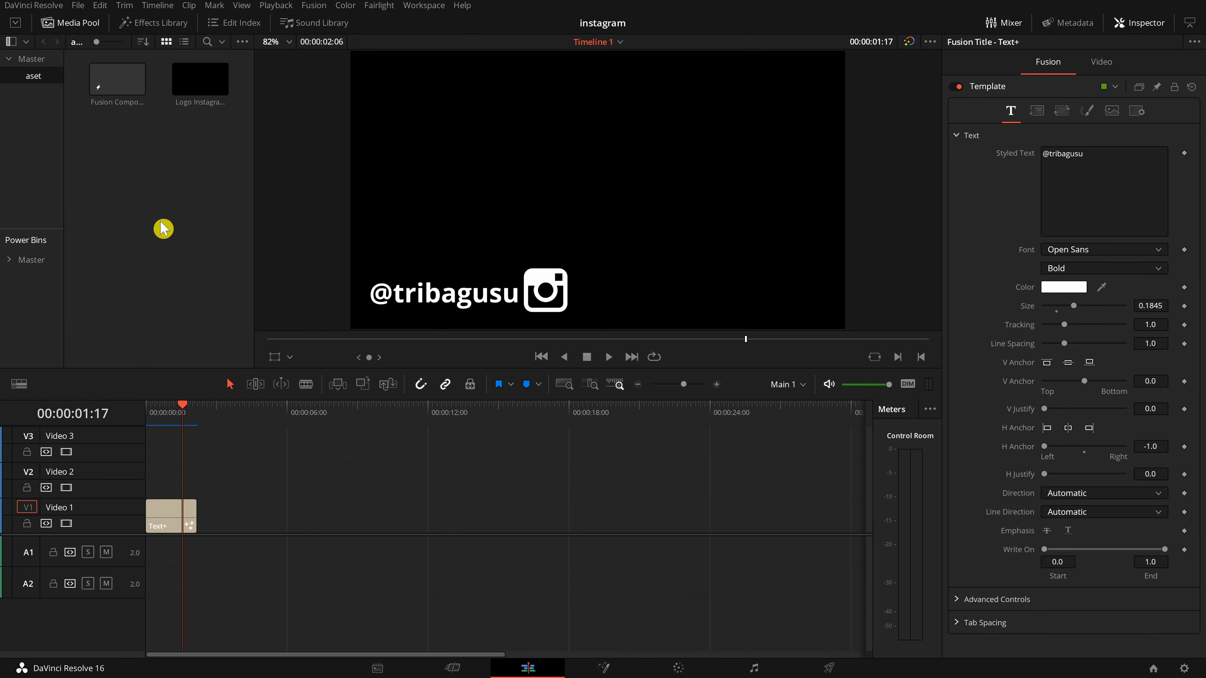
drag(114, 80, 264, 523)
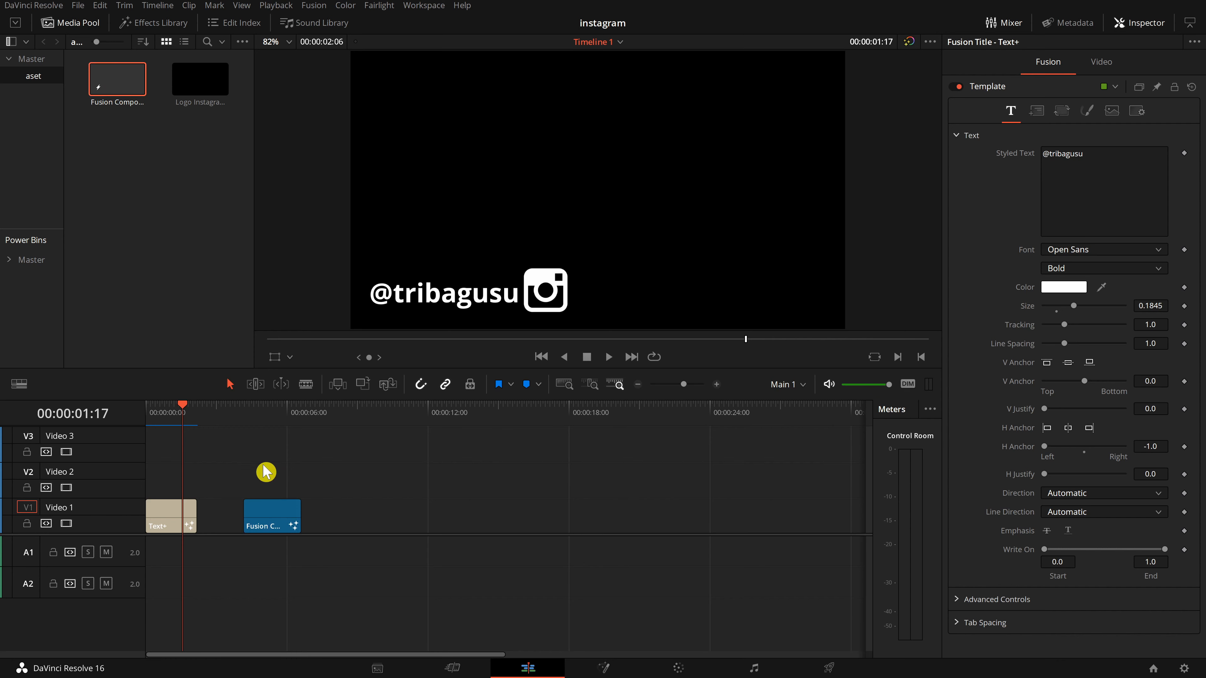
click(278, 418)
click(269, 523)
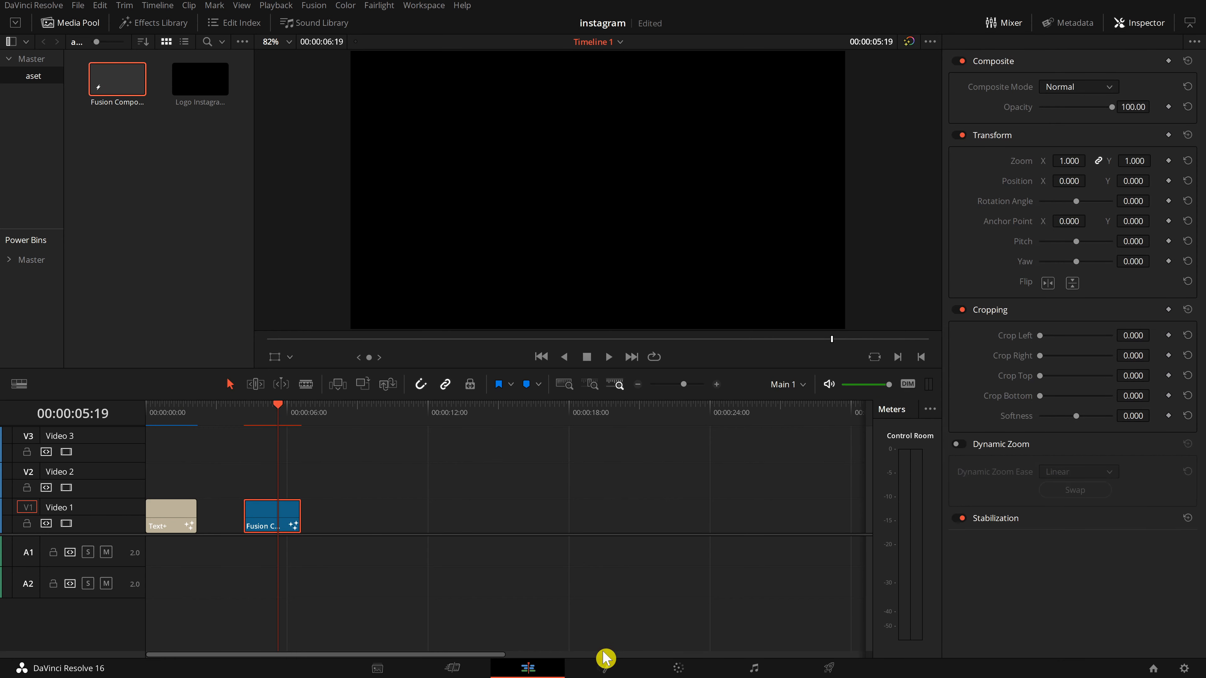
Import the "contoh animasi" composition from the Desktop into the new Fusion Composition clip.
click(606, 670)
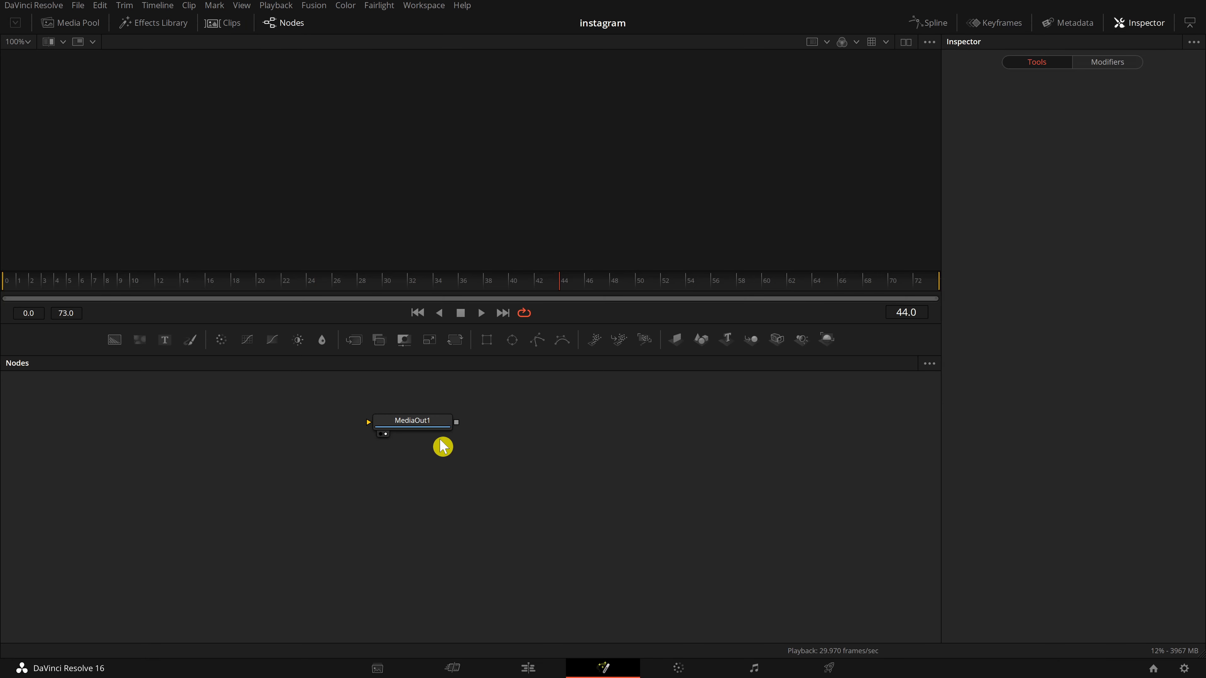
drag(442, 424, 614, 461)
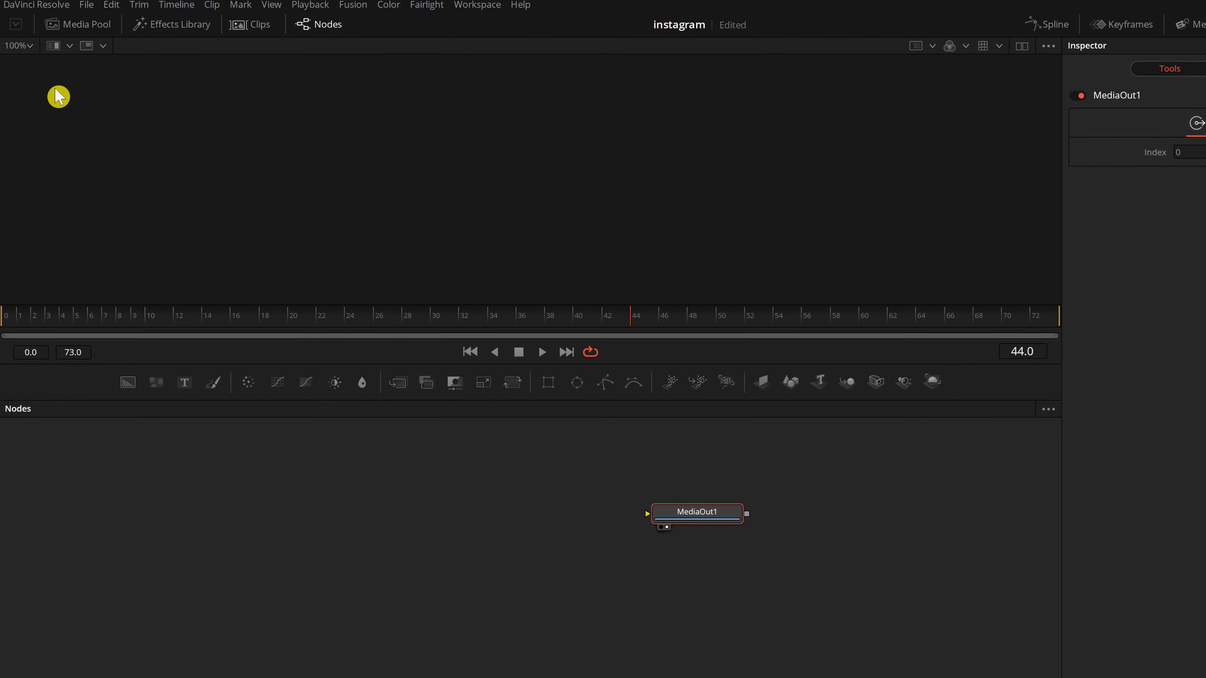
click(97, 7)
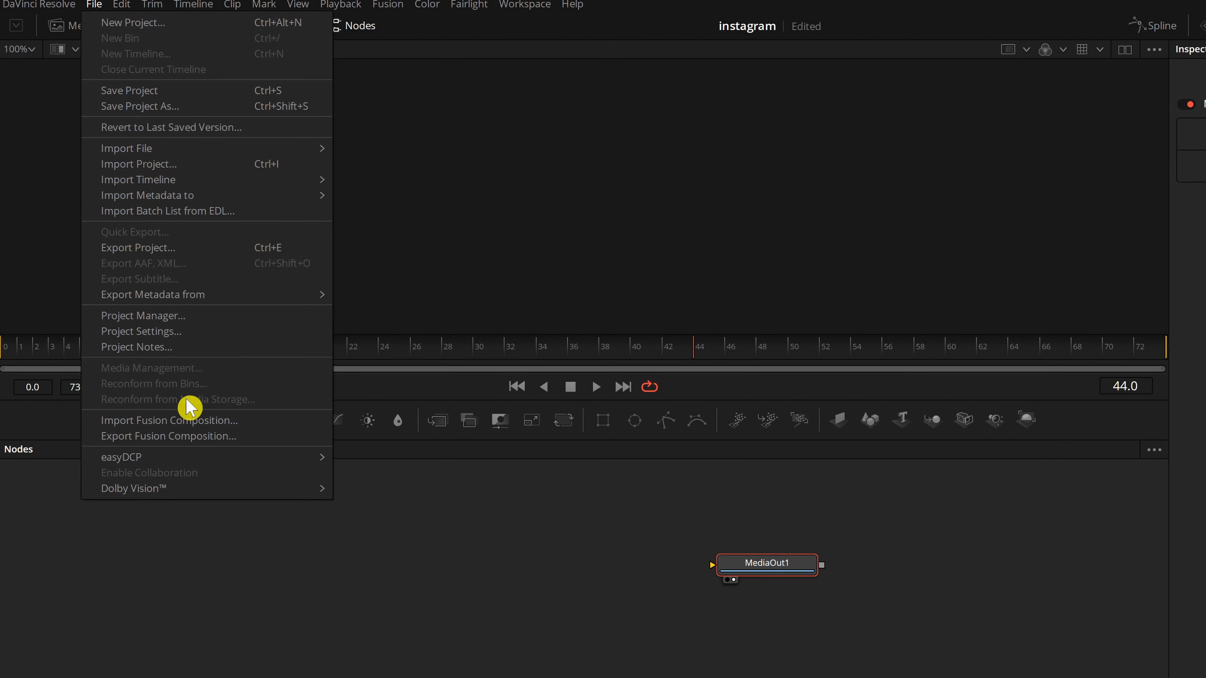
click(233, 421)
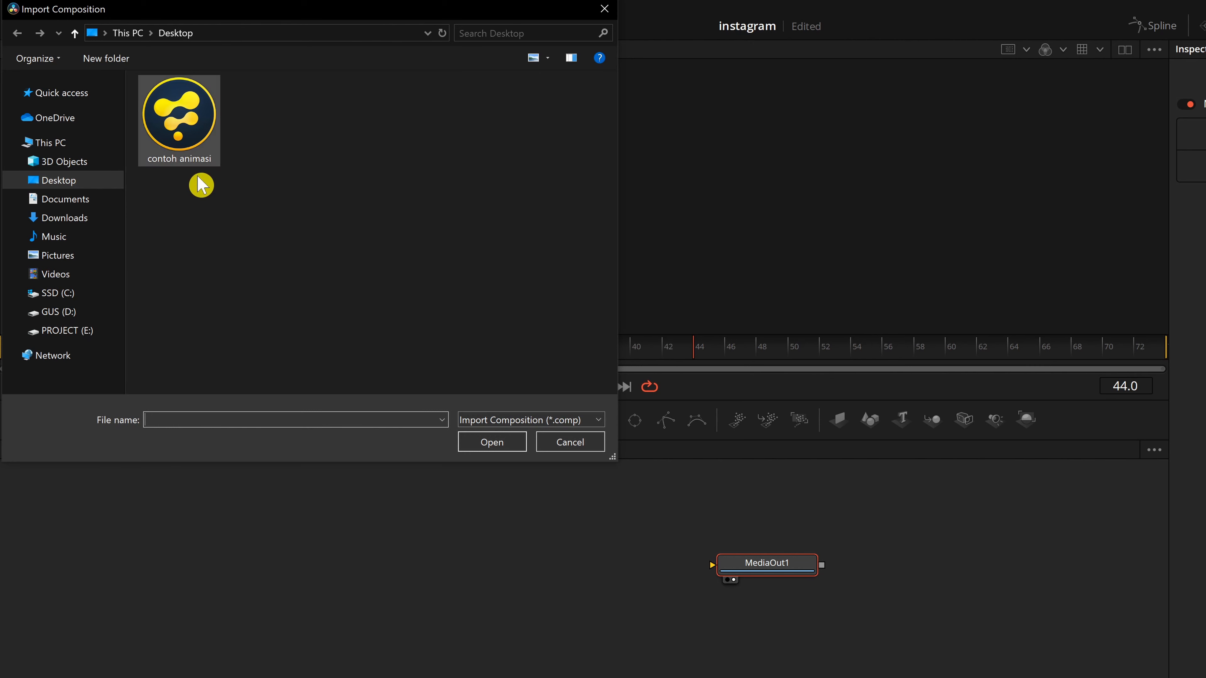
click(196, 143)
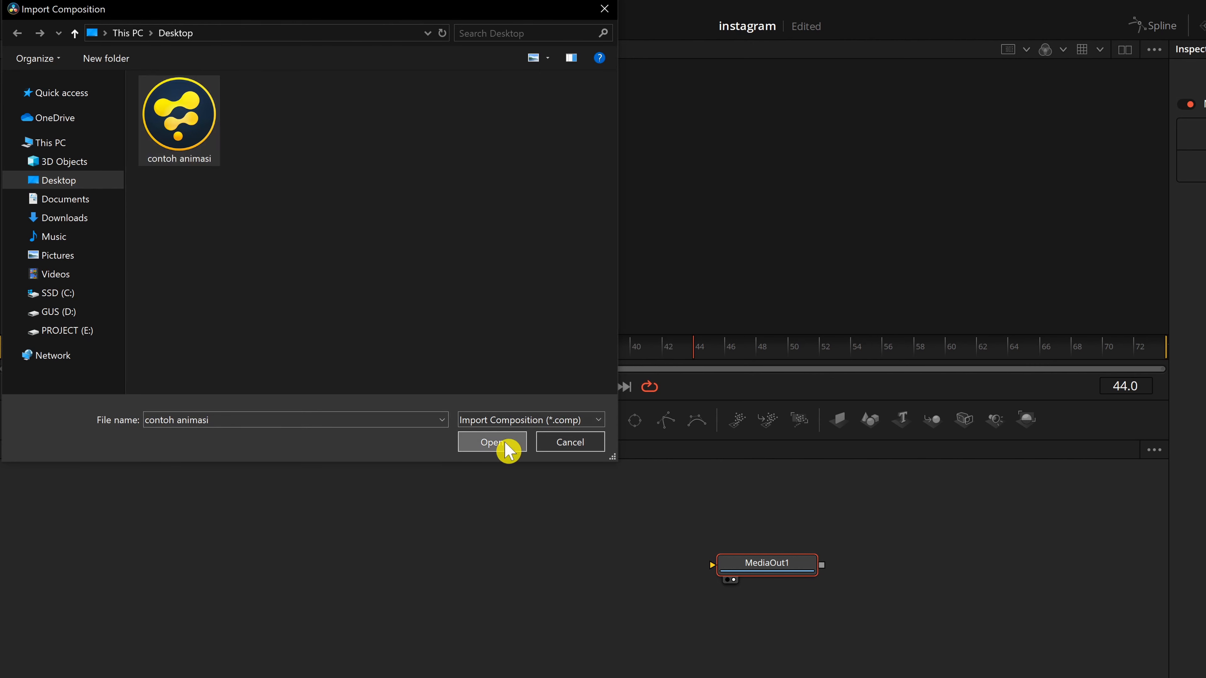
click(502, 445)
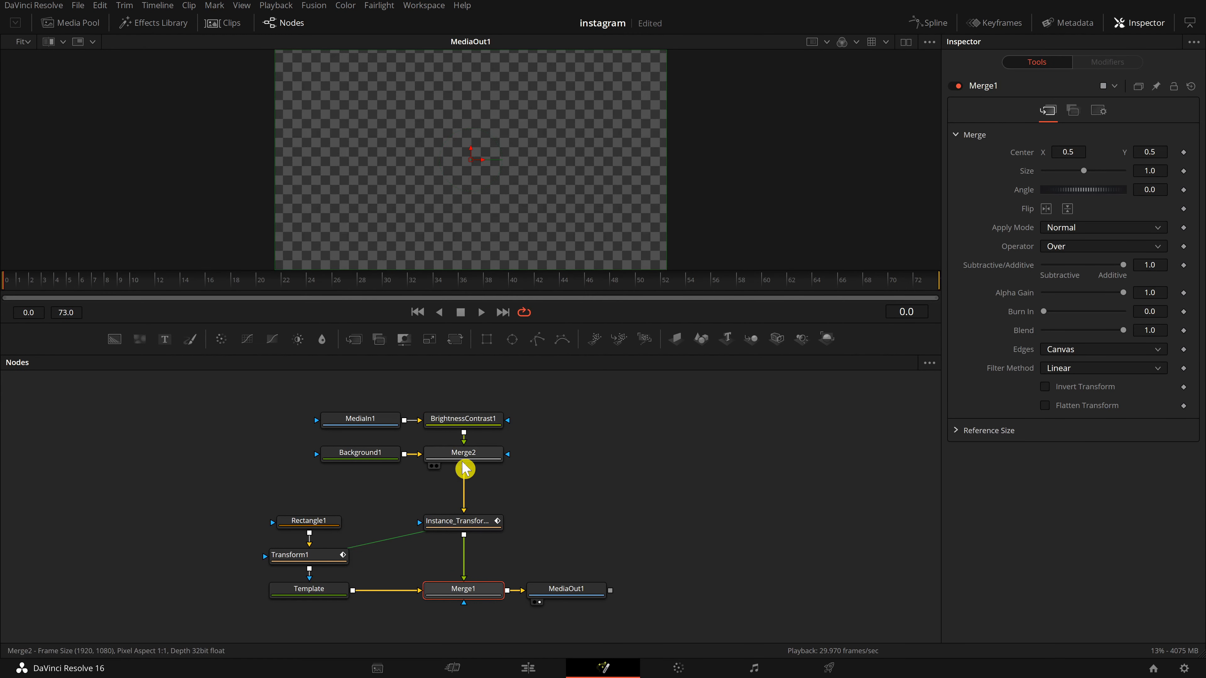
Inspect the imported BrightnessContrast1, MediaIn1 and Merge2 nodes and scrub the playhead to frame 42.
click(484, 422)
click(374, 421)
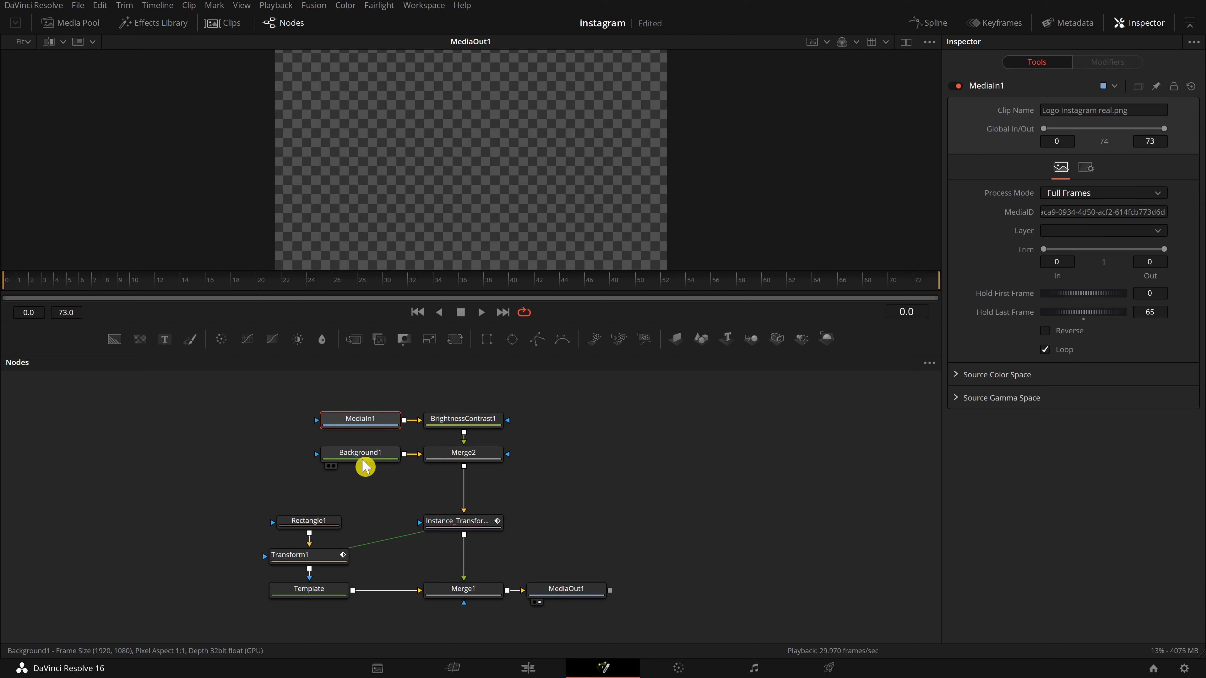
click(456, 463)
click(525, 285)
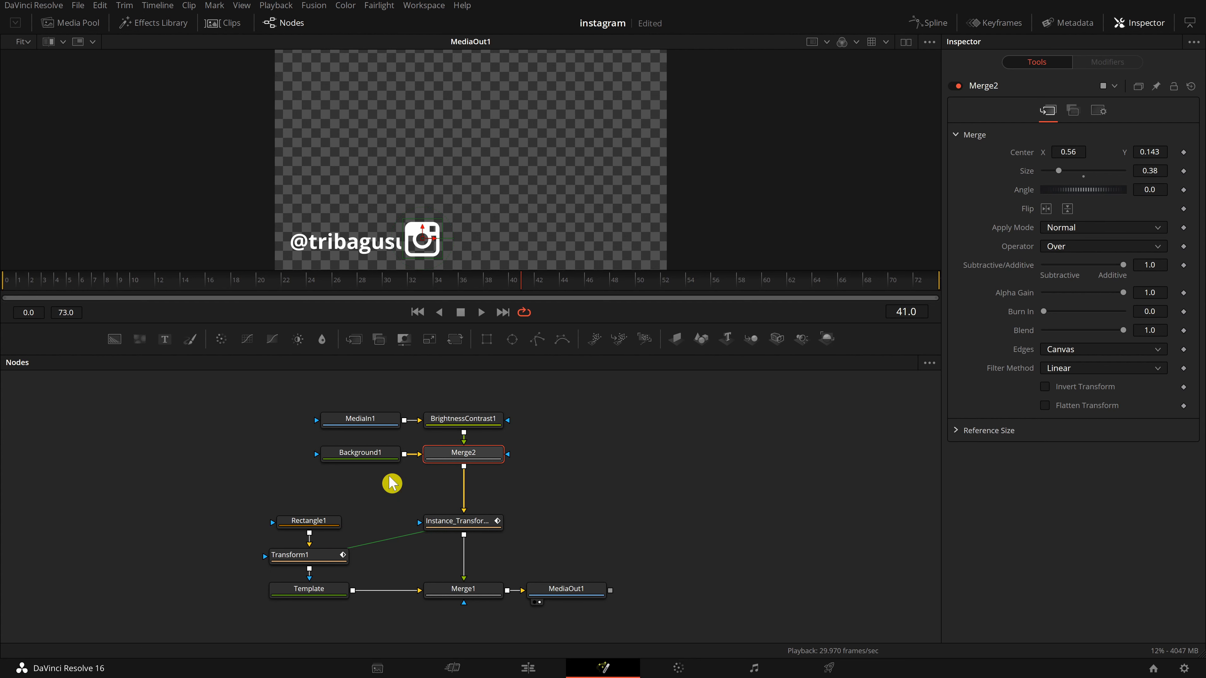
click(538, 285)
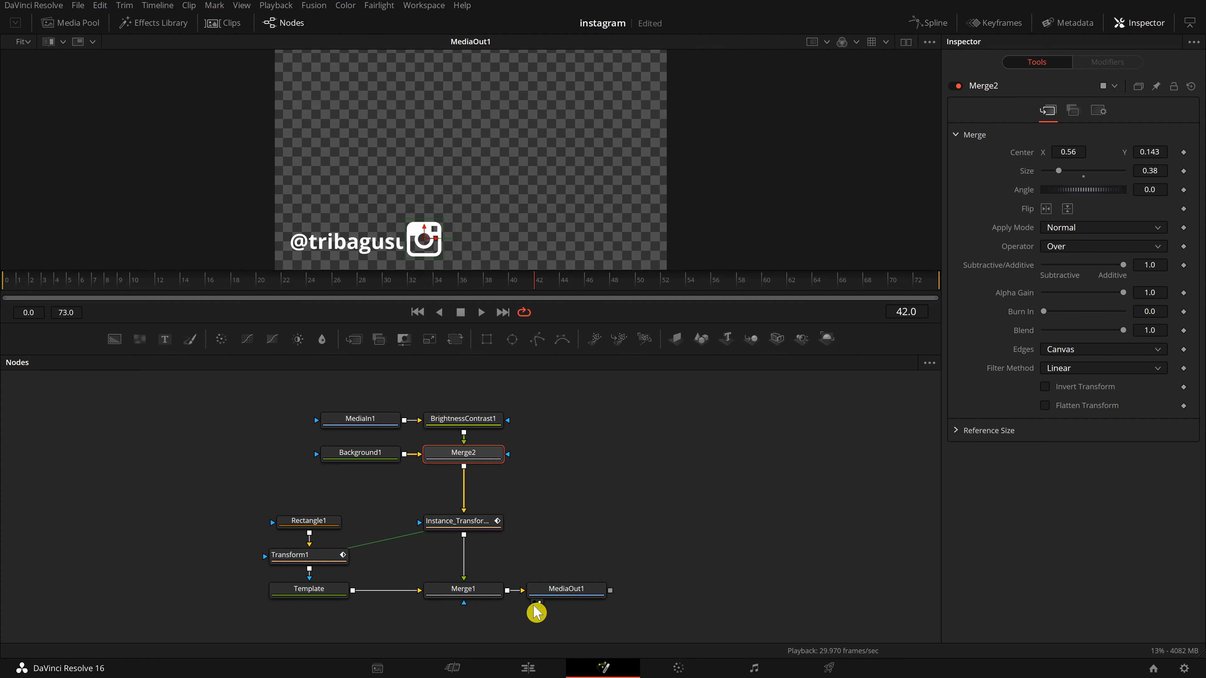
Open the original Text+ clip's Fusion composition and scrub through its animation for comparison.
click(534, 668)
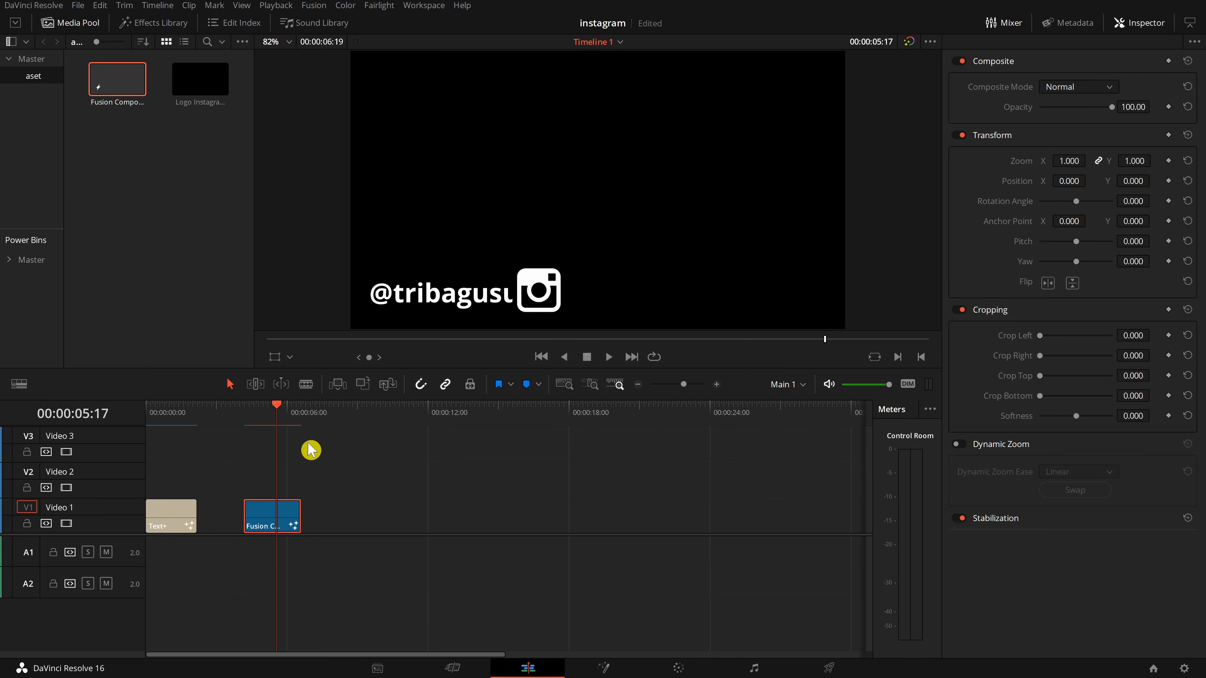
drag(285, 414, 166, 428)
click(167, 519)
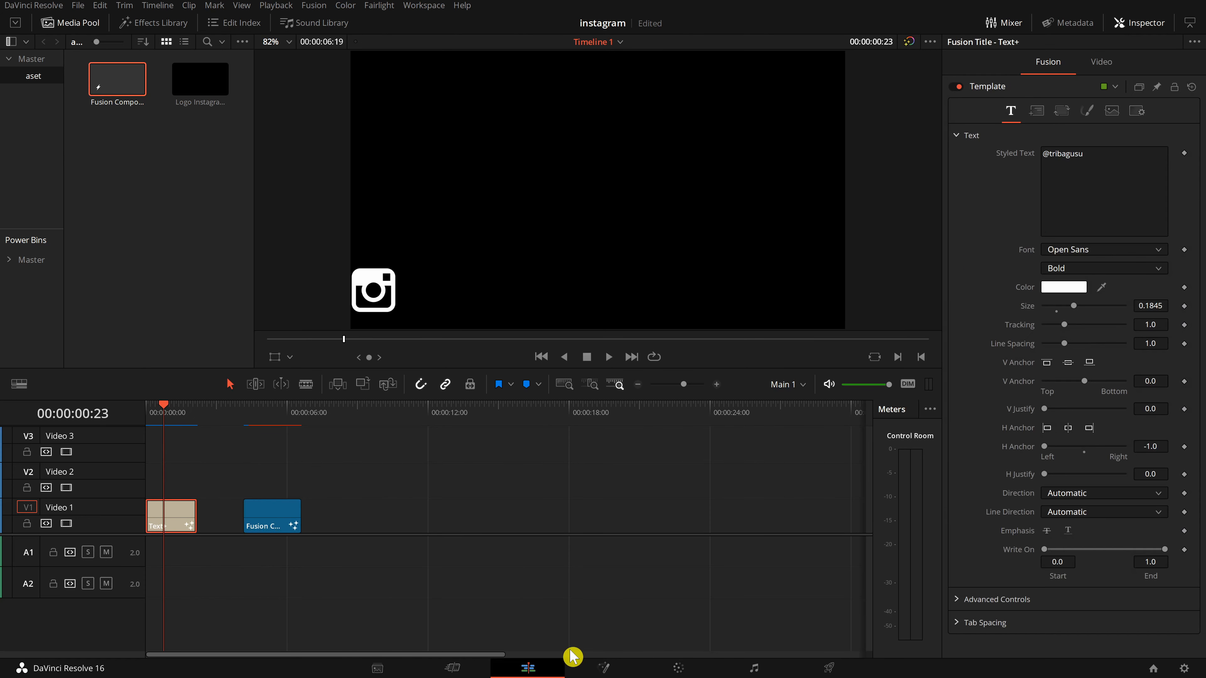
click(604, 668)
drag(288, 283, 622, 313)
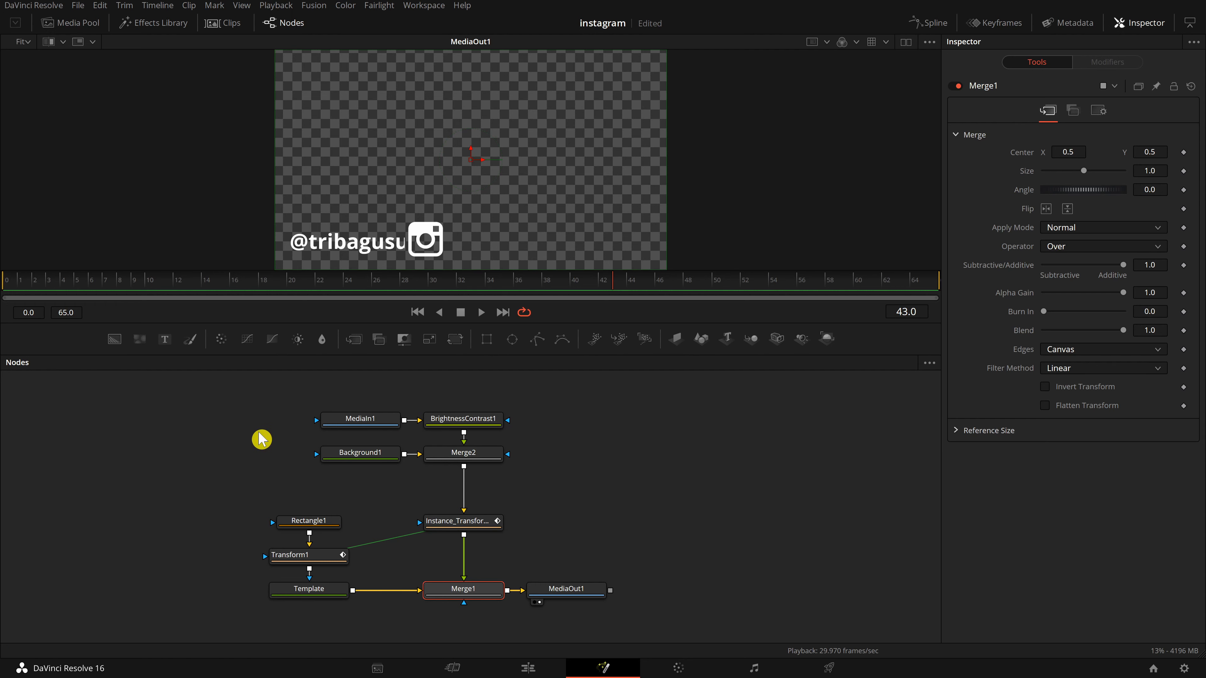
click(164, 23)
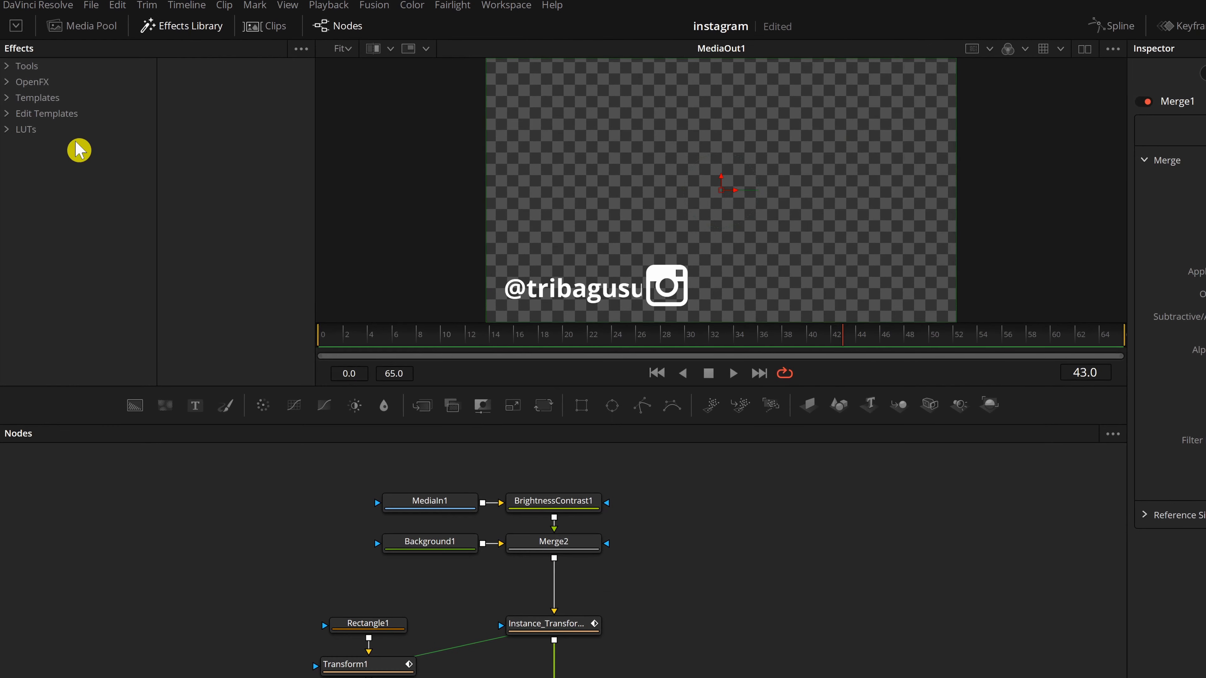
click(6, 99)
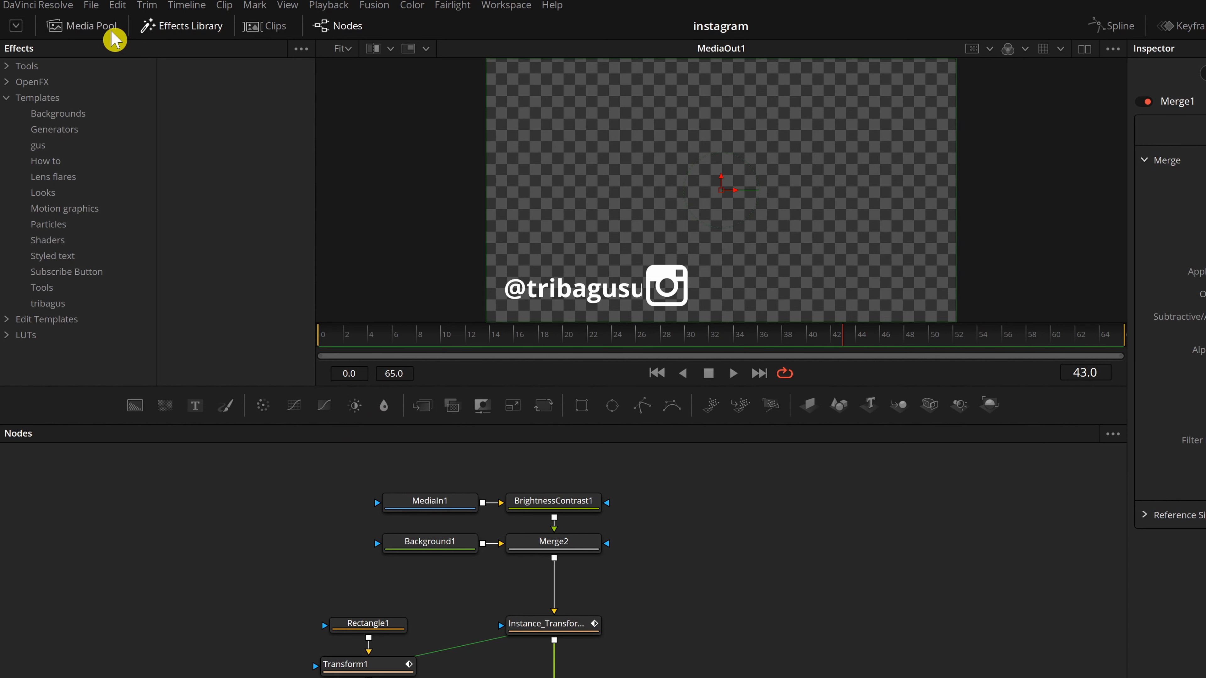
click(164, 27)
Disconnect the MediaIn1 node from BrightnessContrast1 and delete it.
click(401, 505)
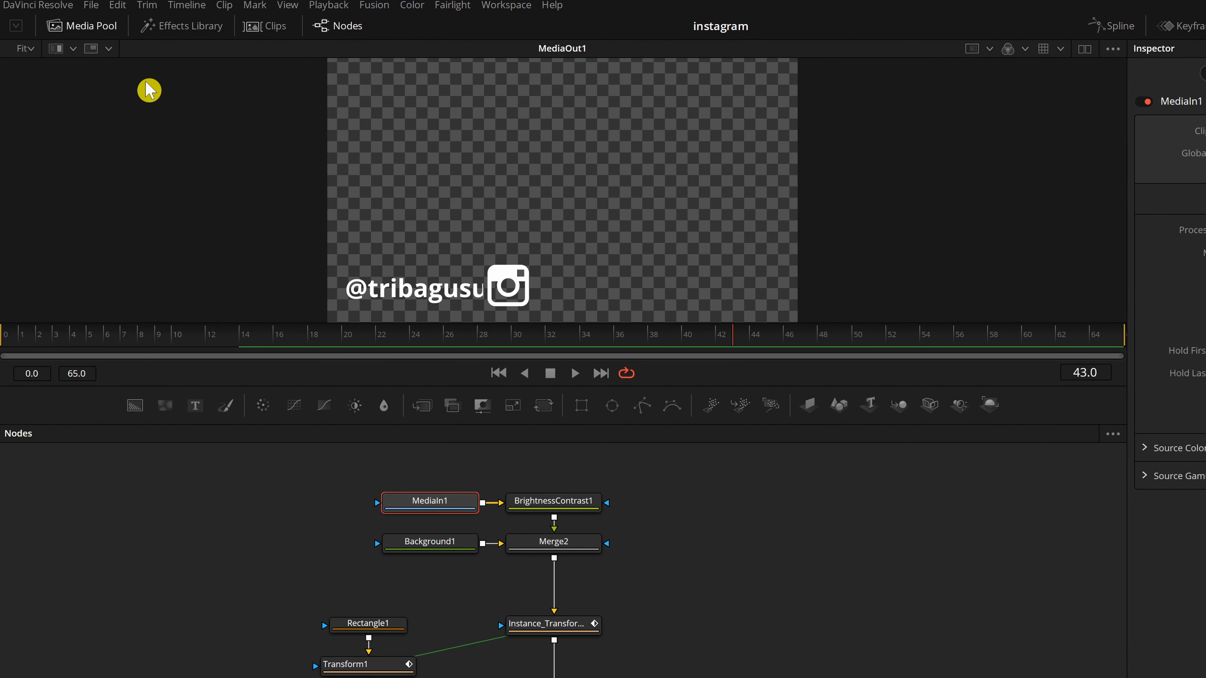
click(104, 29)
drag(447, 506, 332, 504)
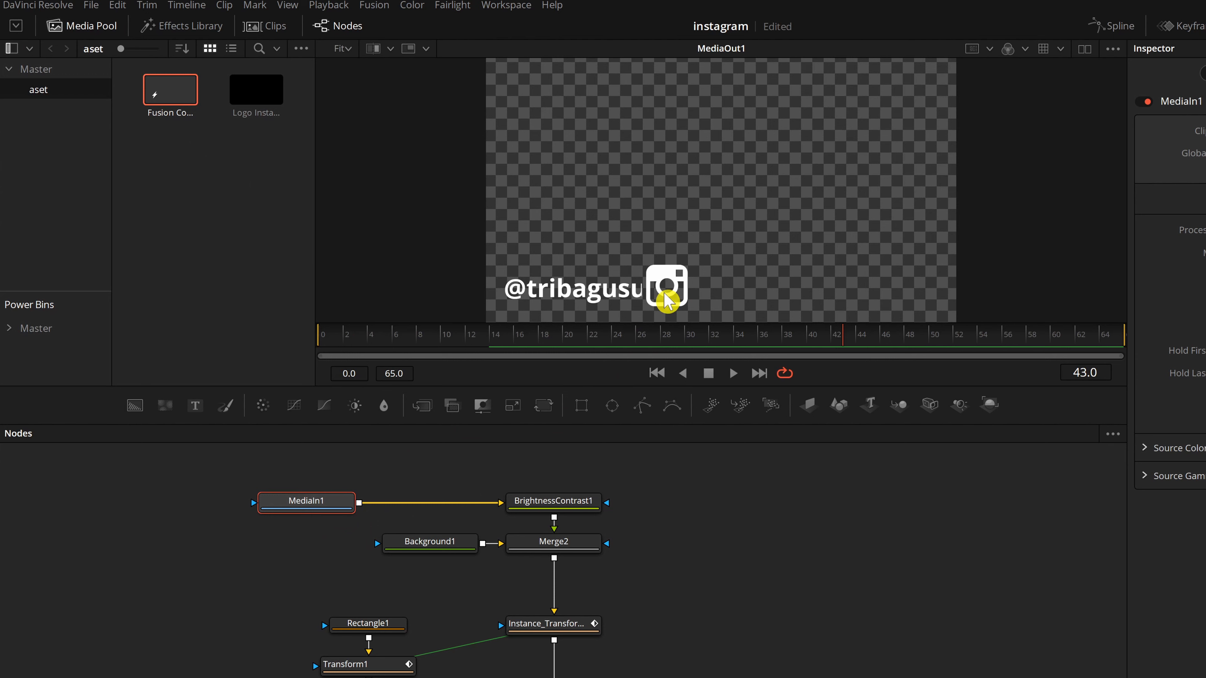
drag(717, 354, 906, 355)
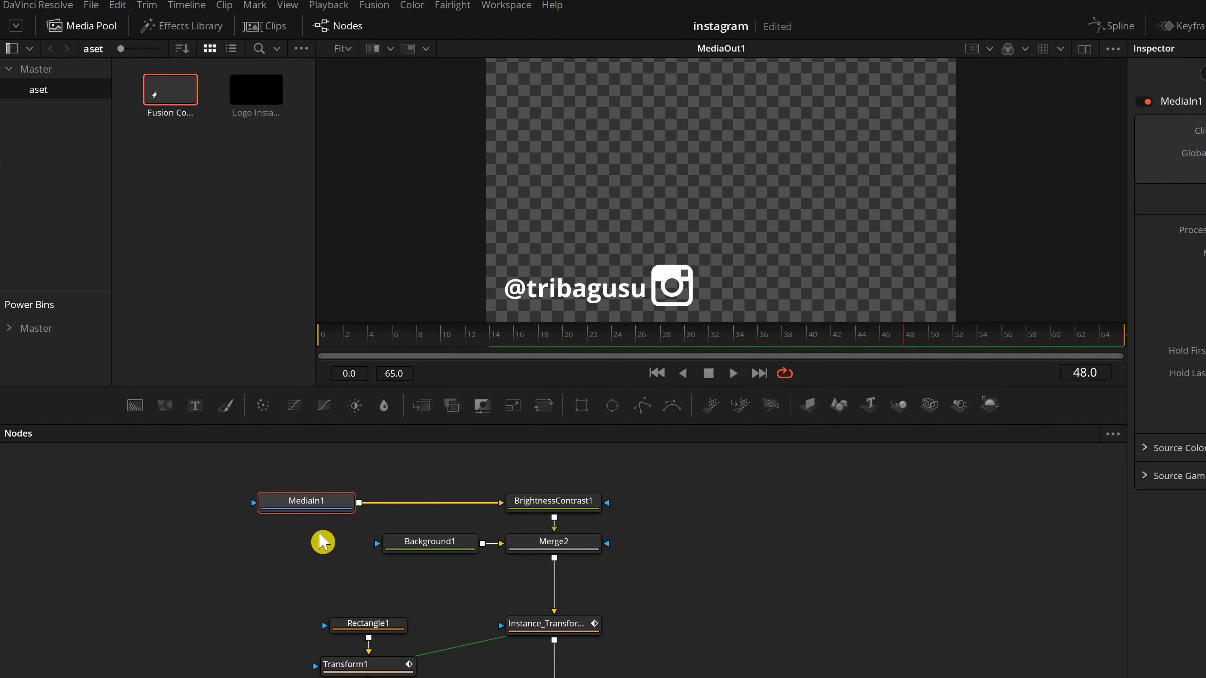
click(269, 101)
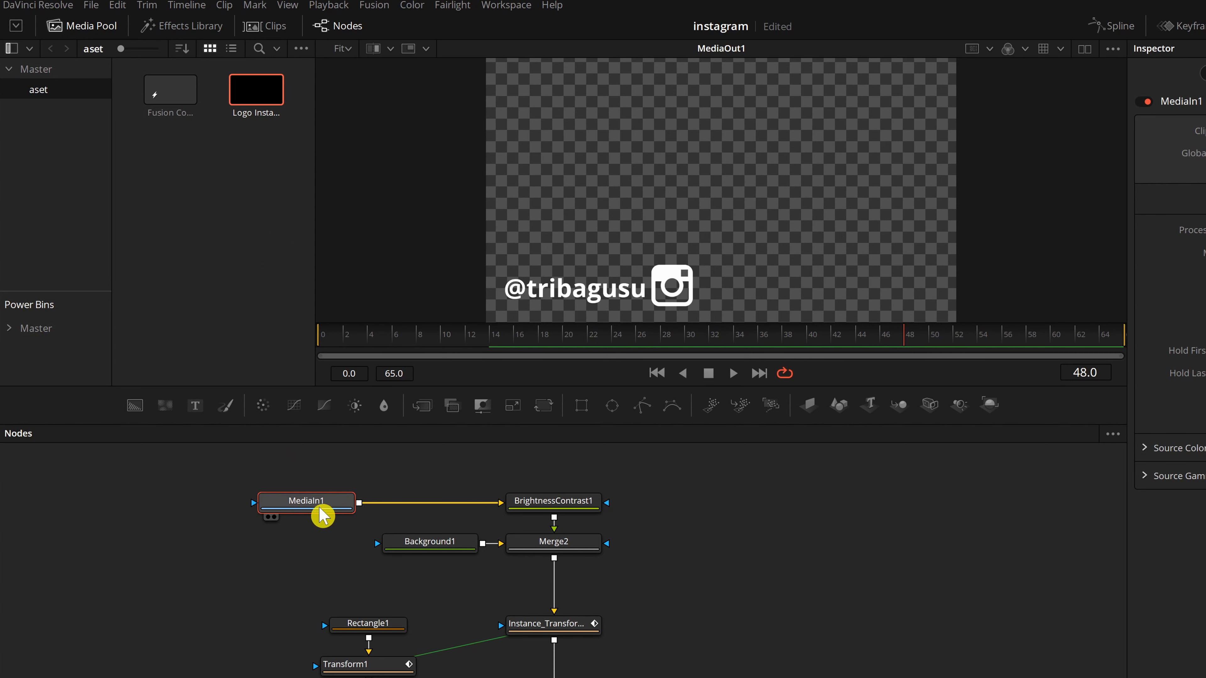
drag(479, 503, 269, 568)
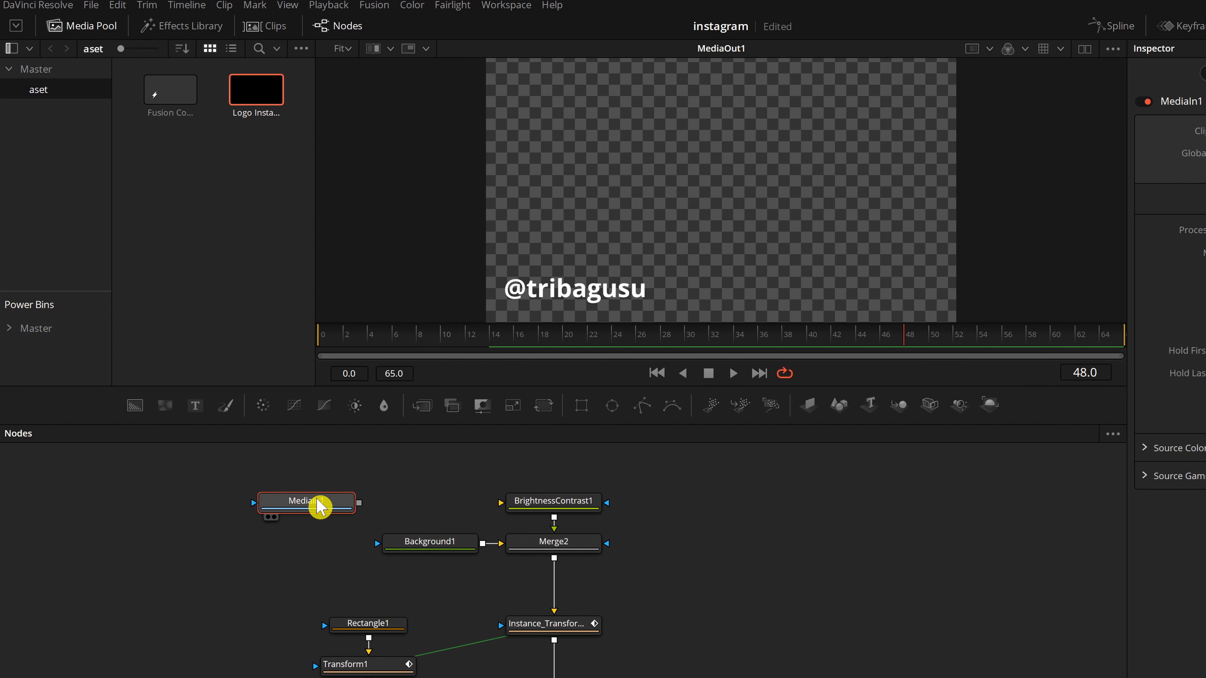
drag(318, 503, 158, 519)
key(Delete)
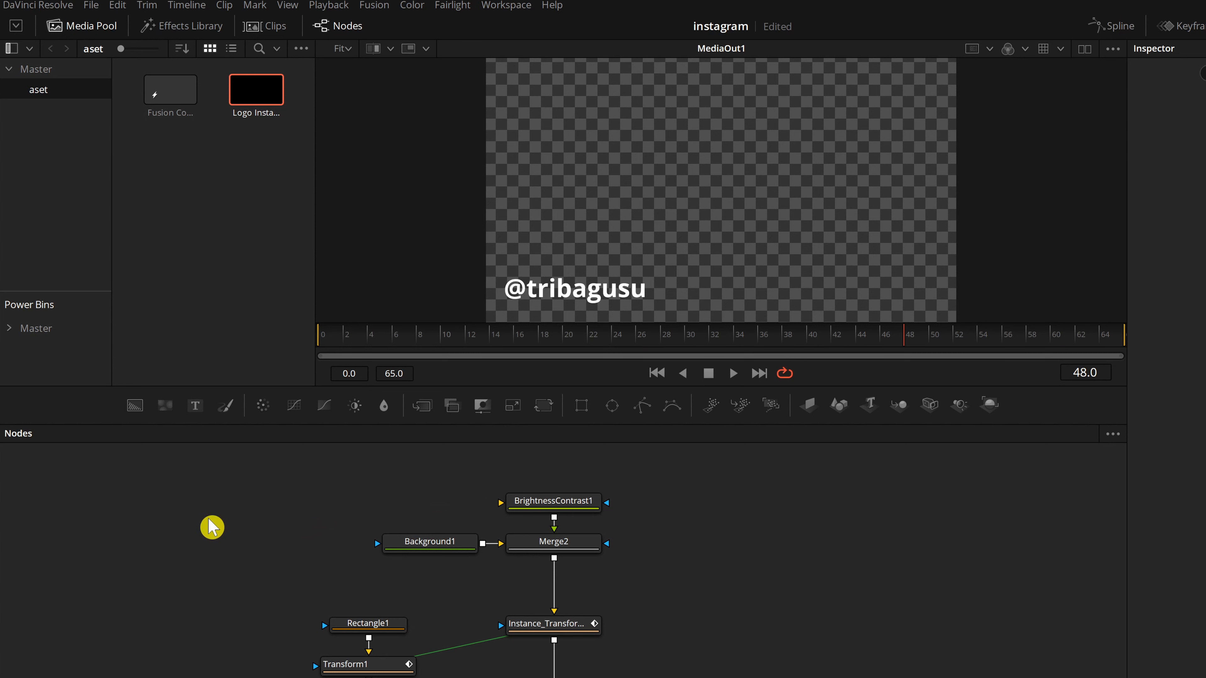
Add a Loader node and load the Logo Instagram image file from the ICON folder.
key(shift+space)
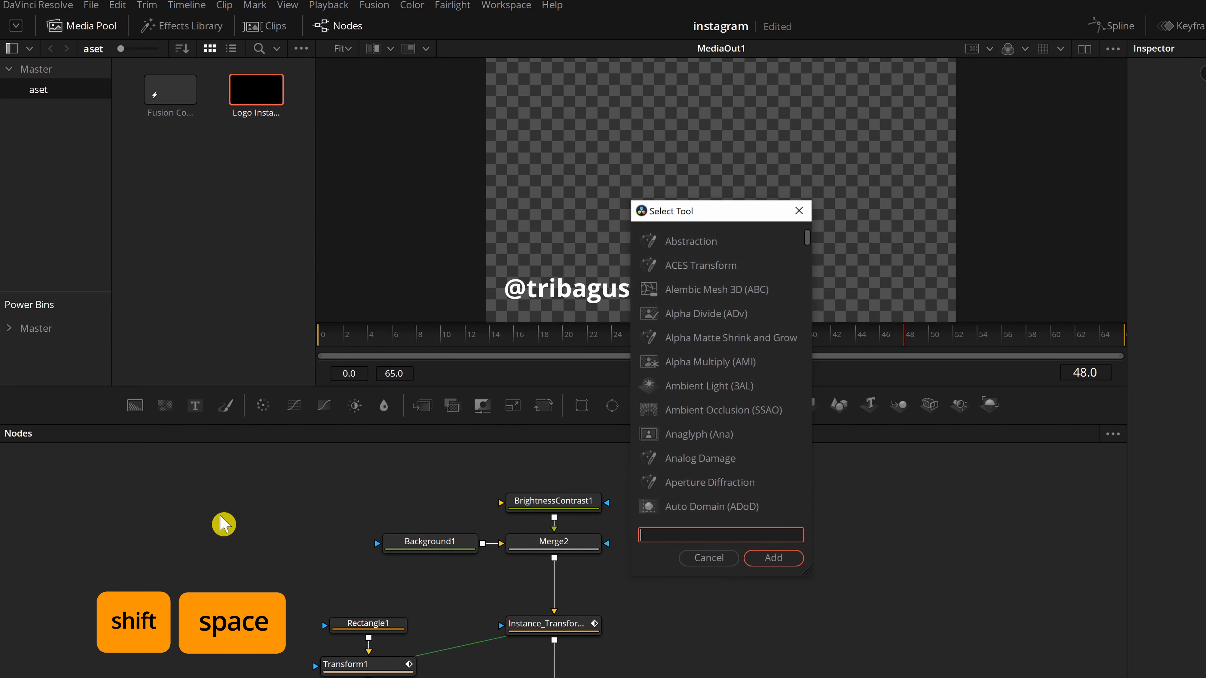
text(loader)
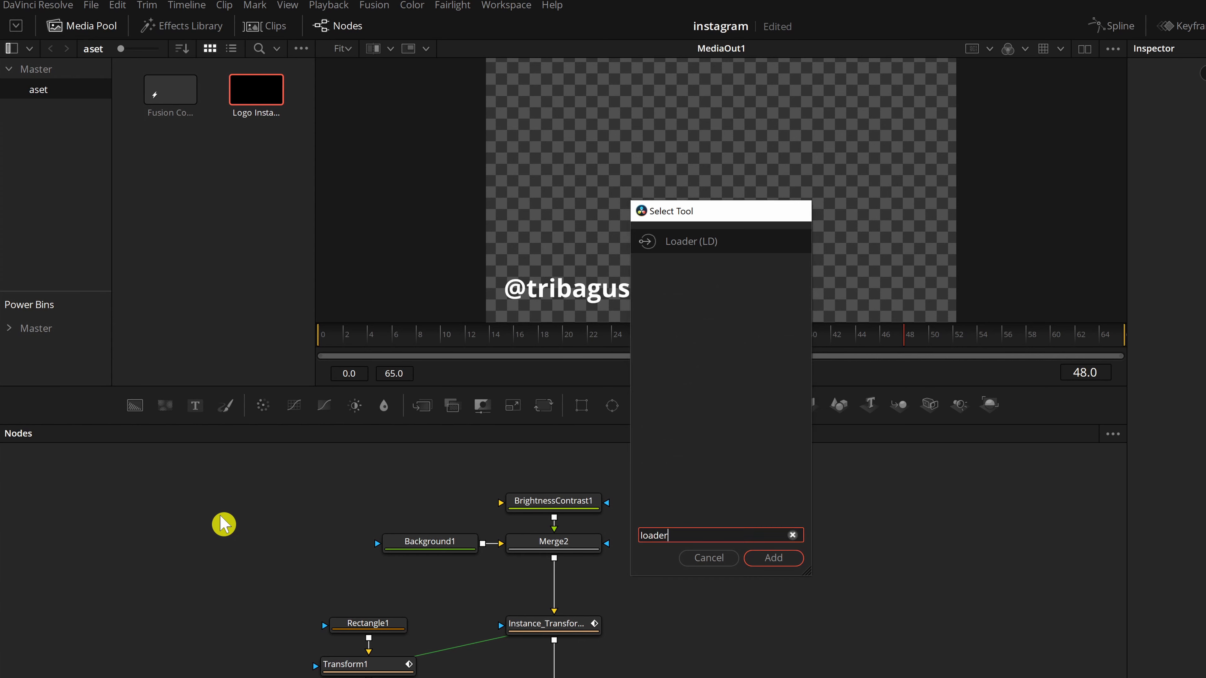
key(Return)
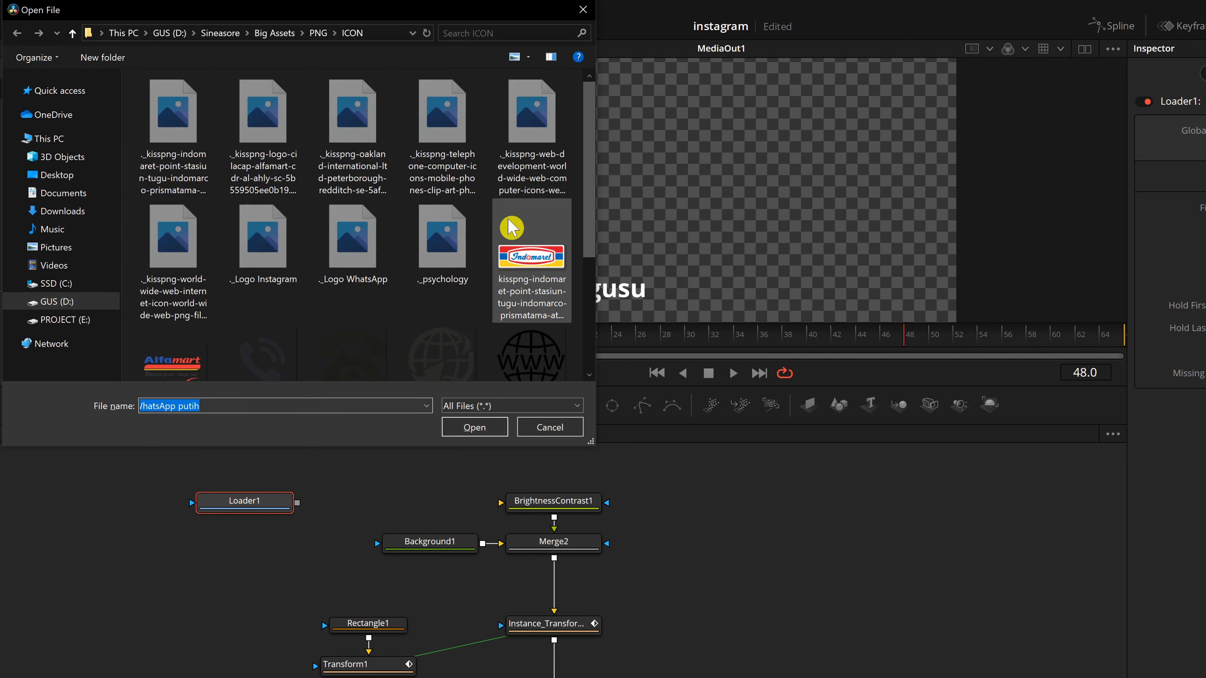
drag(585, 211, 587, 383)
click(181, 344)
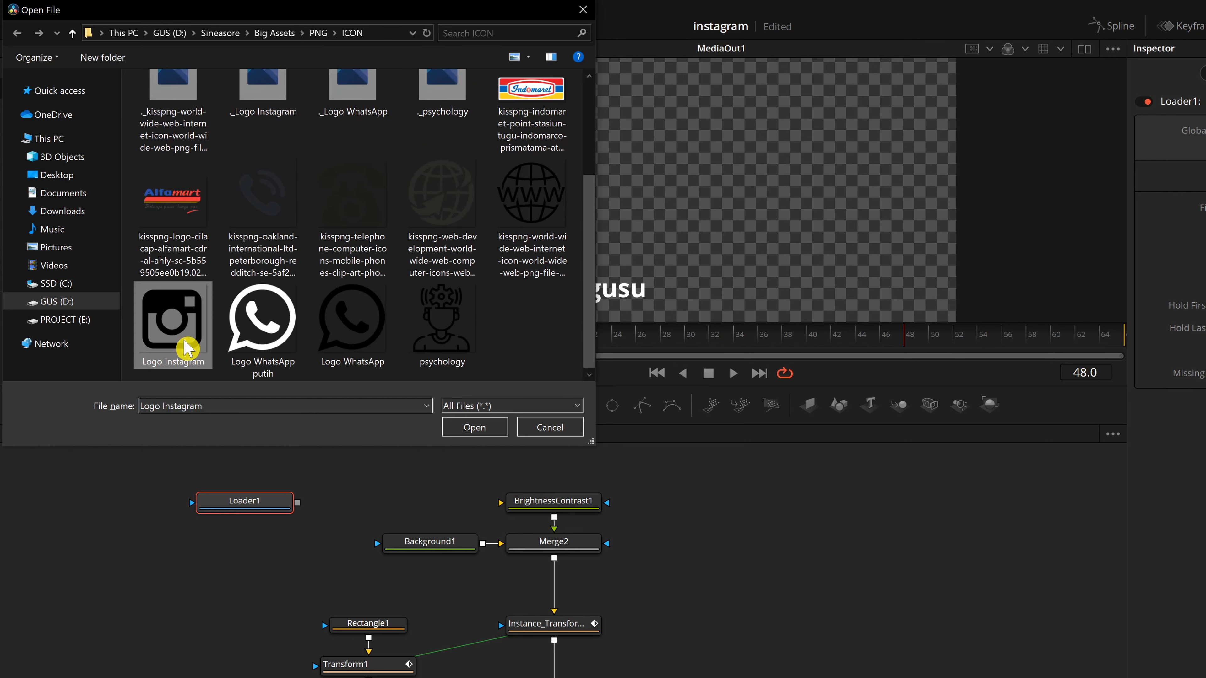
click(470, 431)
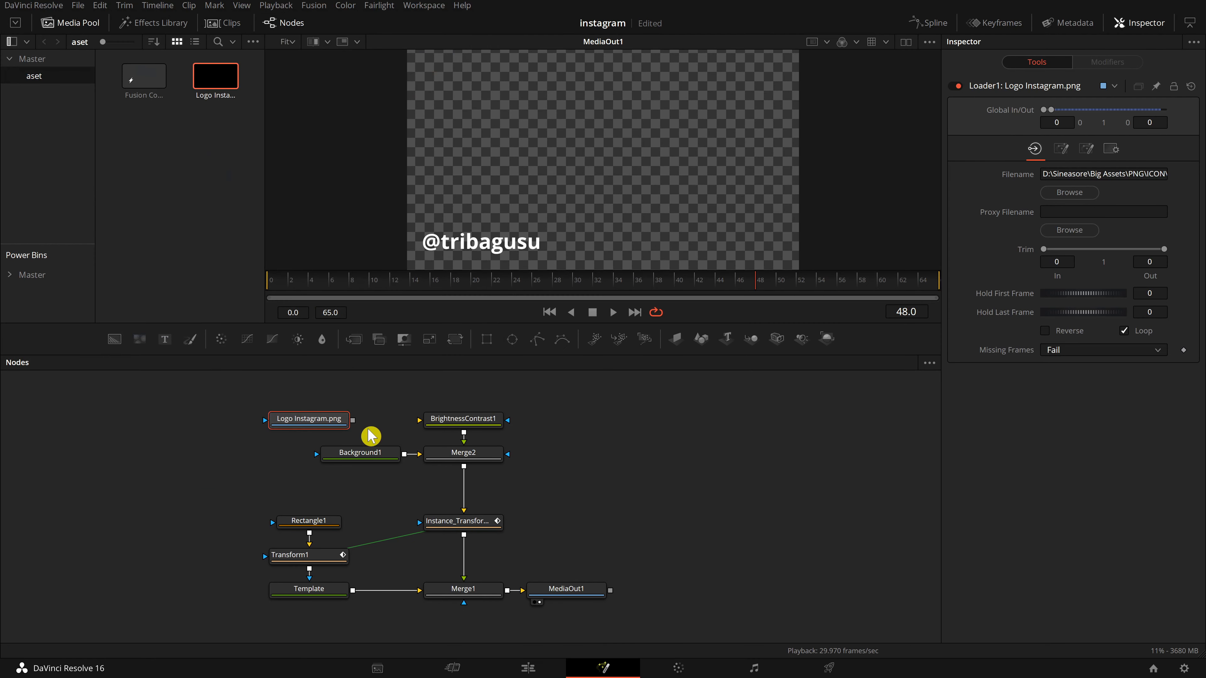
Connect the Logo Instagram loader to BrightnessContrast1 and play back the animation.
drag(352, 420, 463, 421)
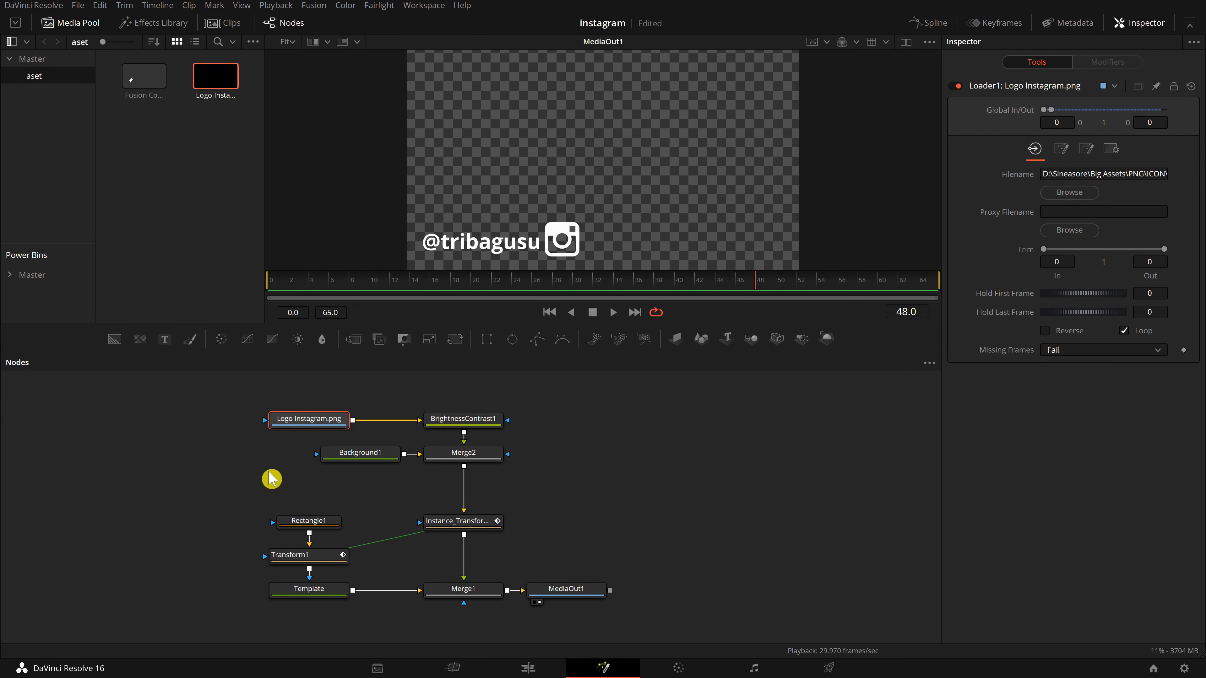
drag(441, 286, 352, 287)
key(space)
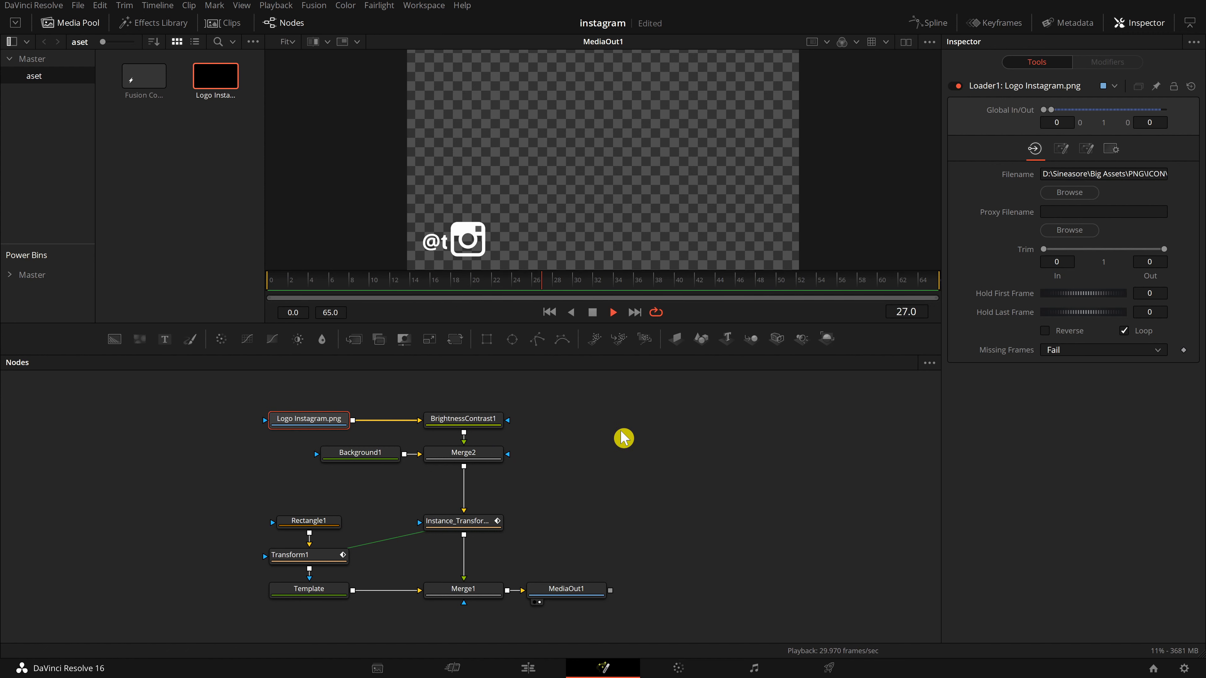
Play and scrub through the composition's animation to check the connected logo.
key(space)
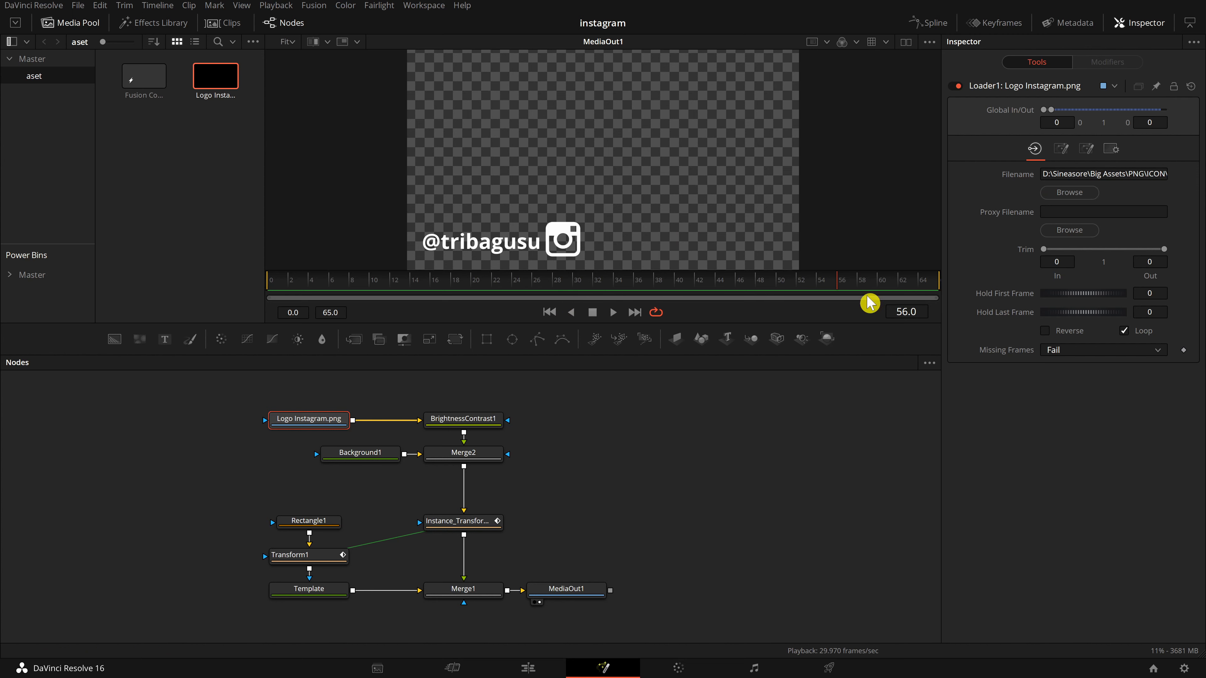
drag(491, 285, 750, 296)
click(237, 398)
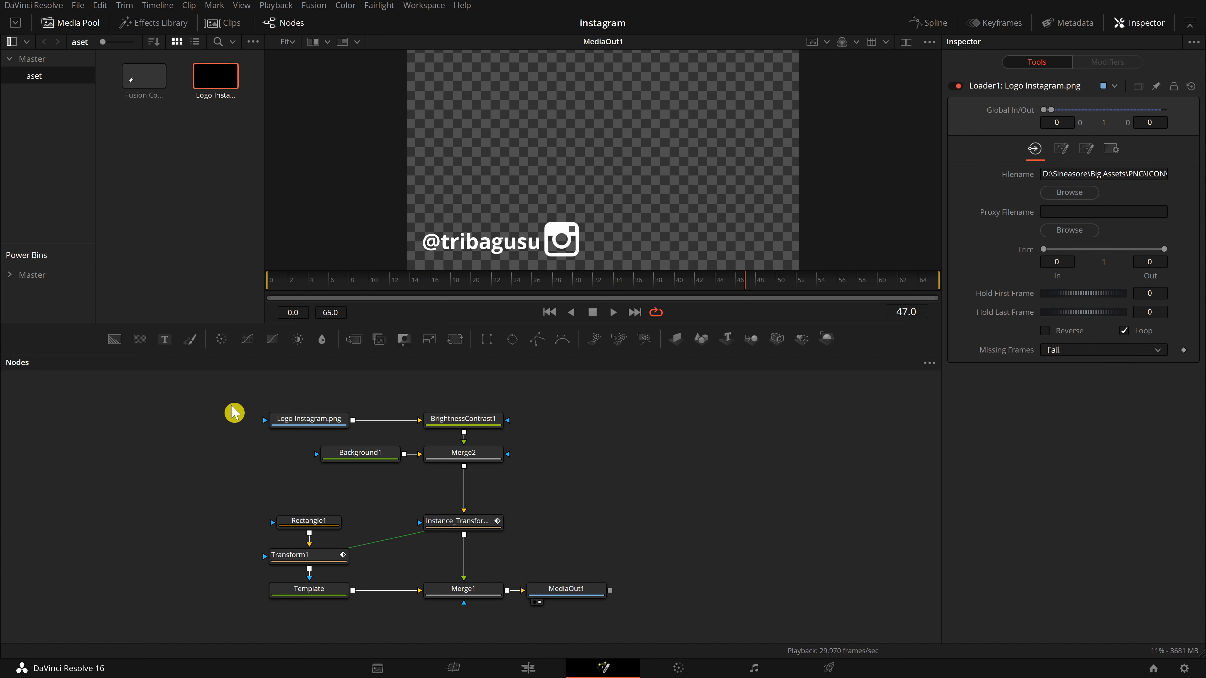
Select all nodes except MediaOut1 and group them into a single group.
drag(218, 403, 619, 598)
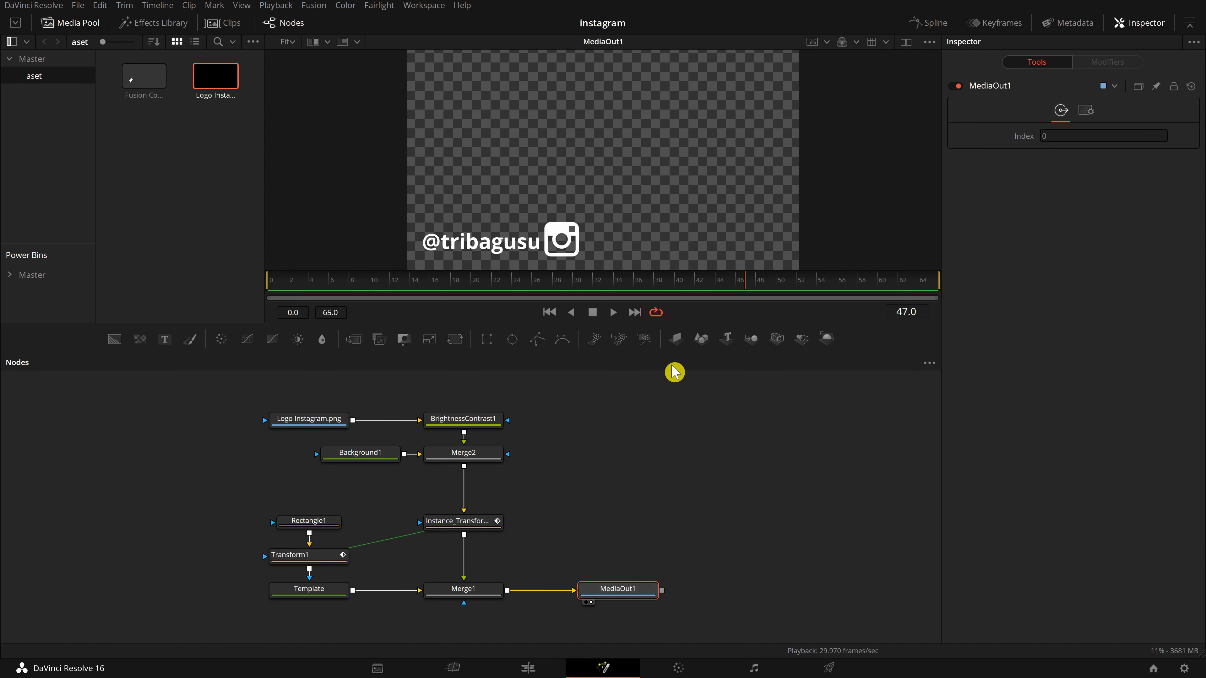
click(631, 471)
drag(215, 407, 589, 507)
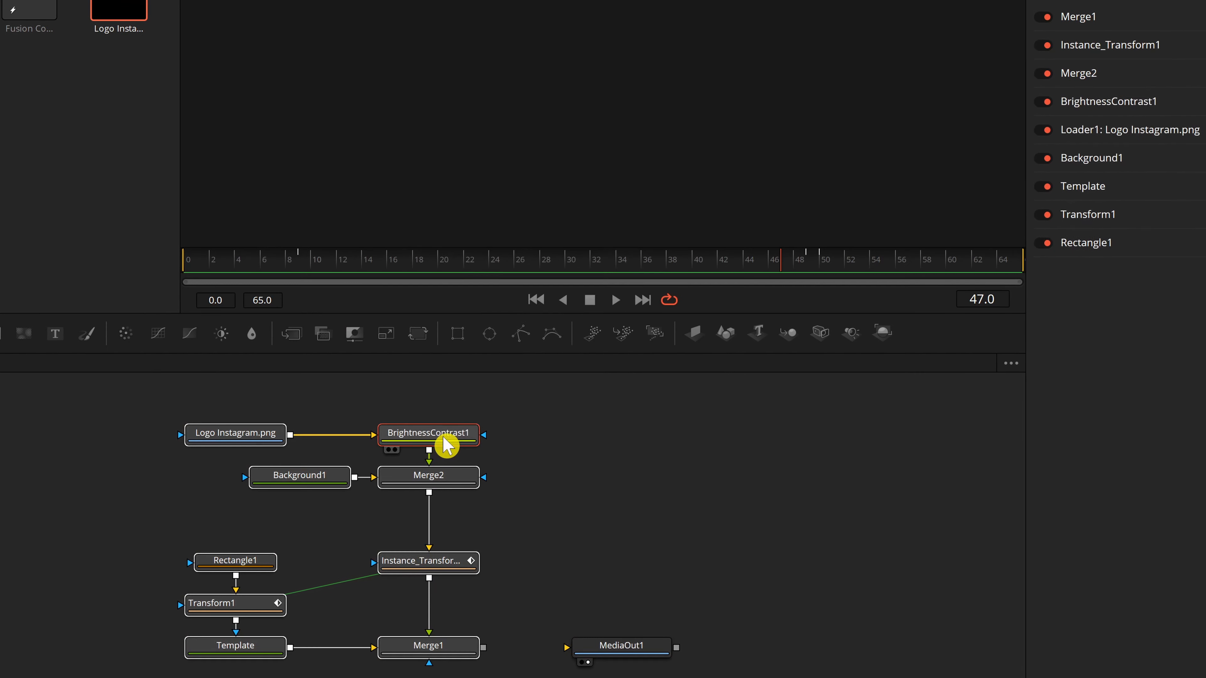
right_click(476, 422)
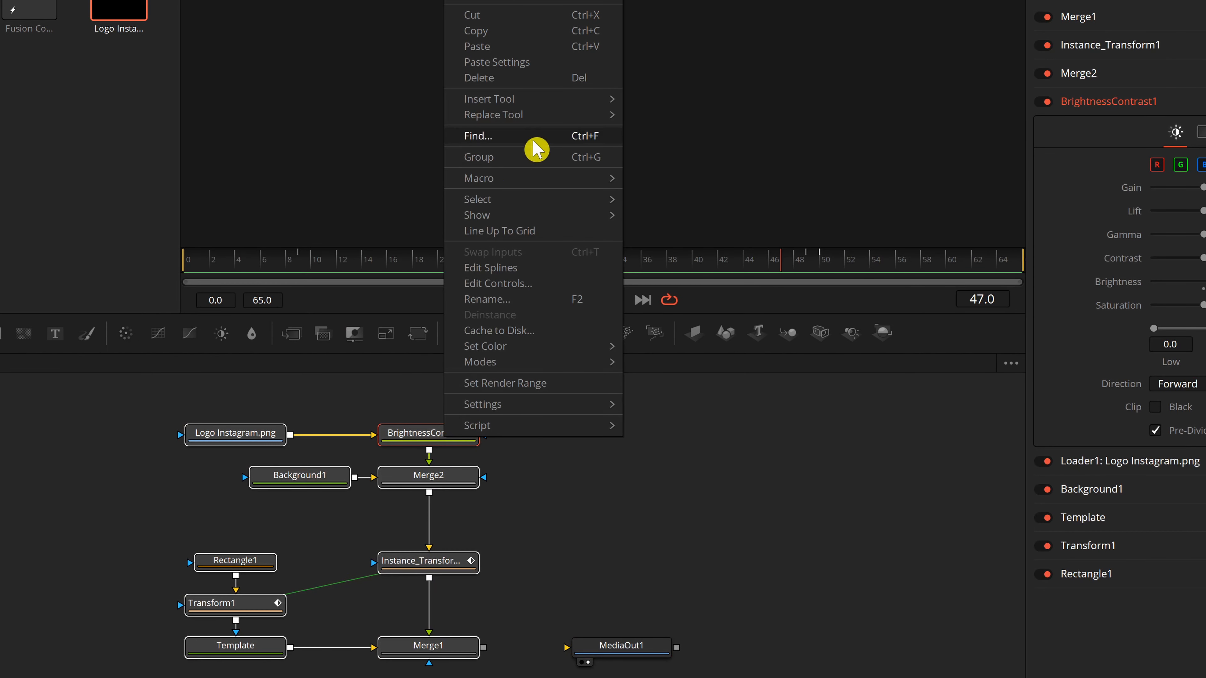
click(599, 165)
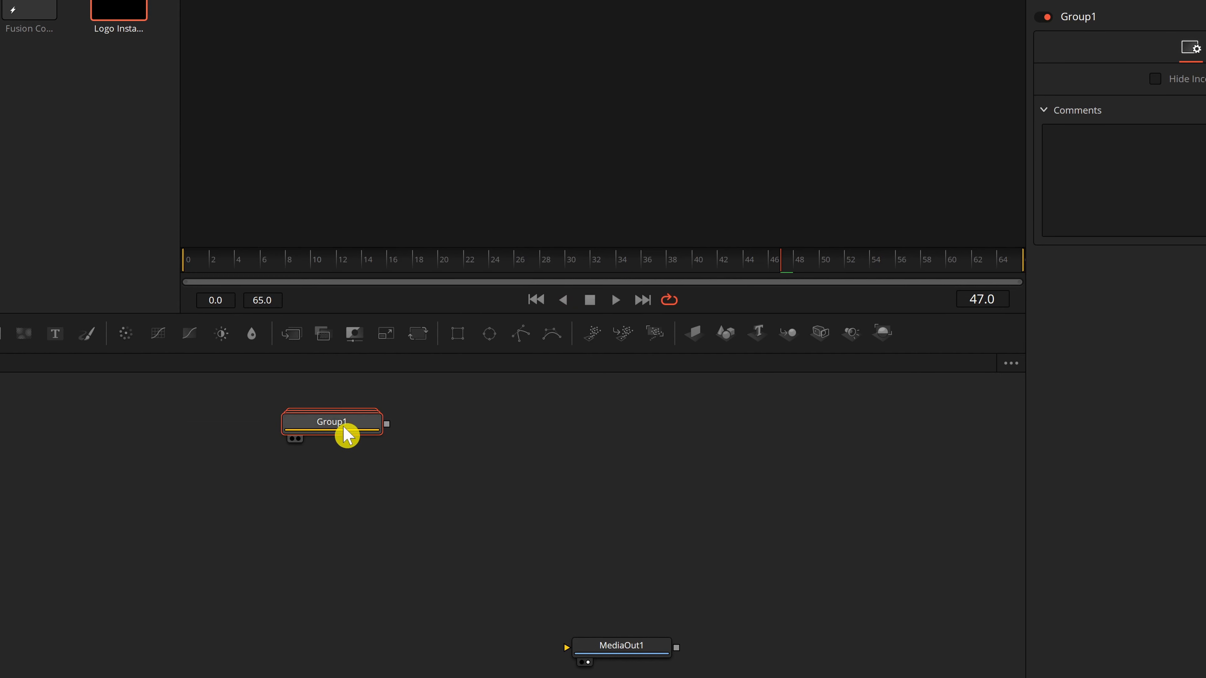
Start saving the group's settings and name the file animasi text contoh.
drag(345, 430, 346, 522)
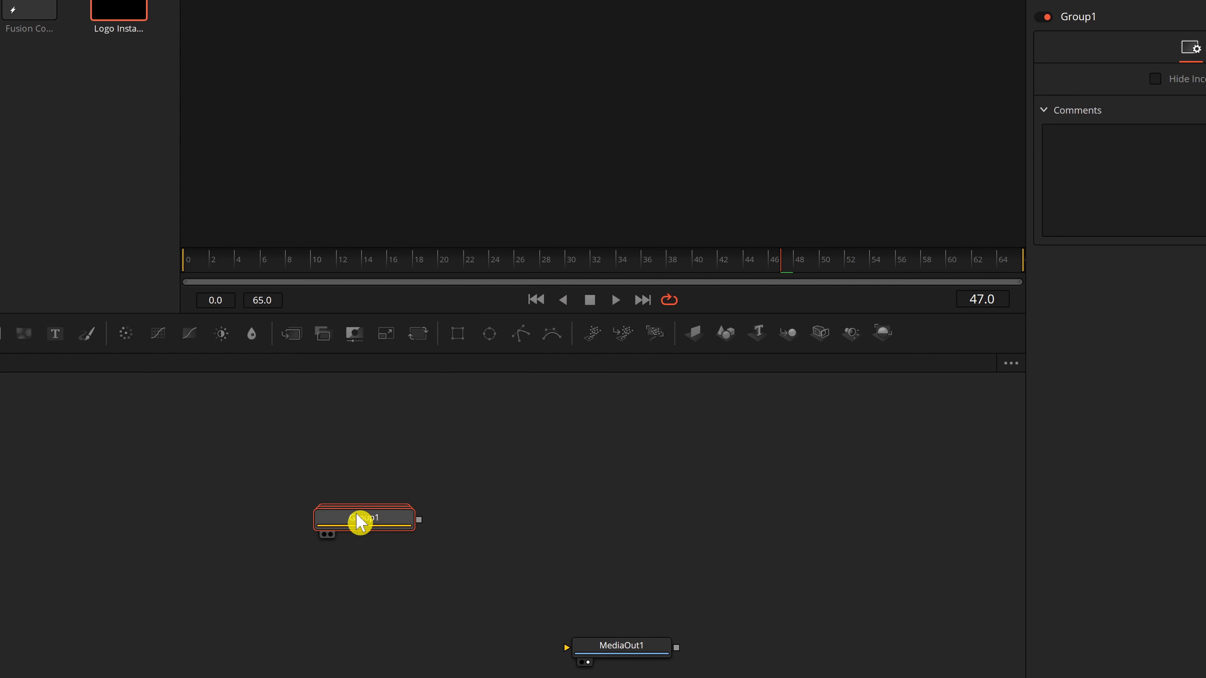
drag(369, 527, 304, 526)
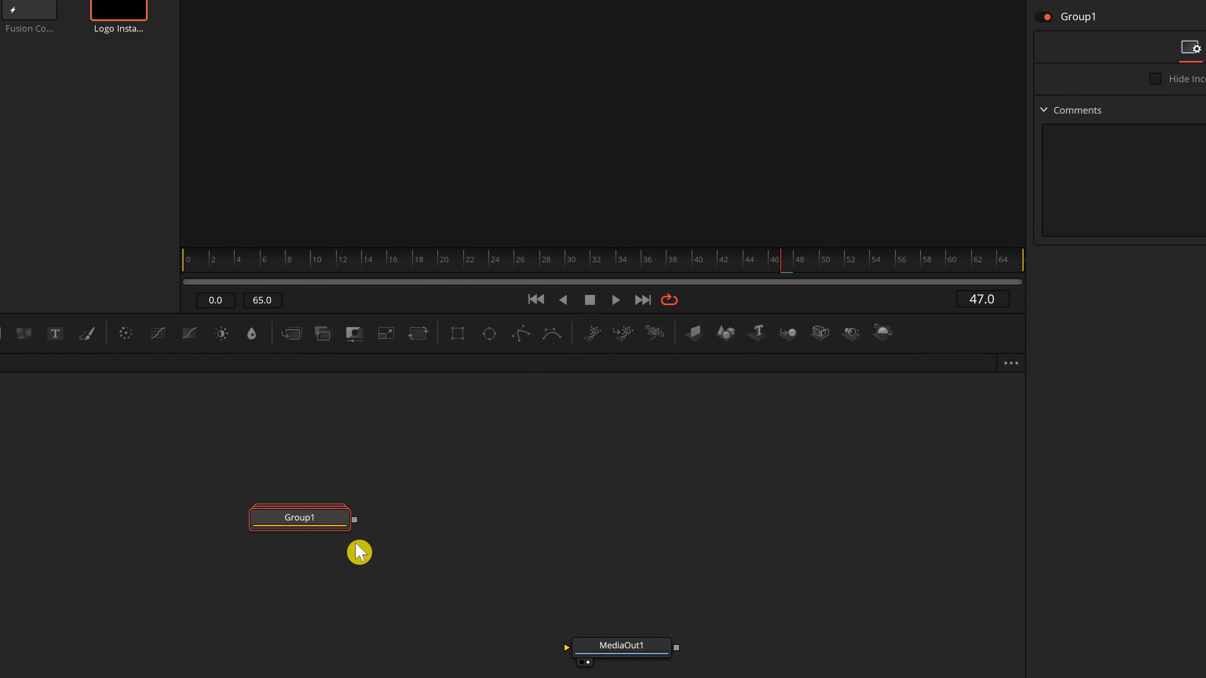
right_click(316, 524)
mouse_move(427, 495)
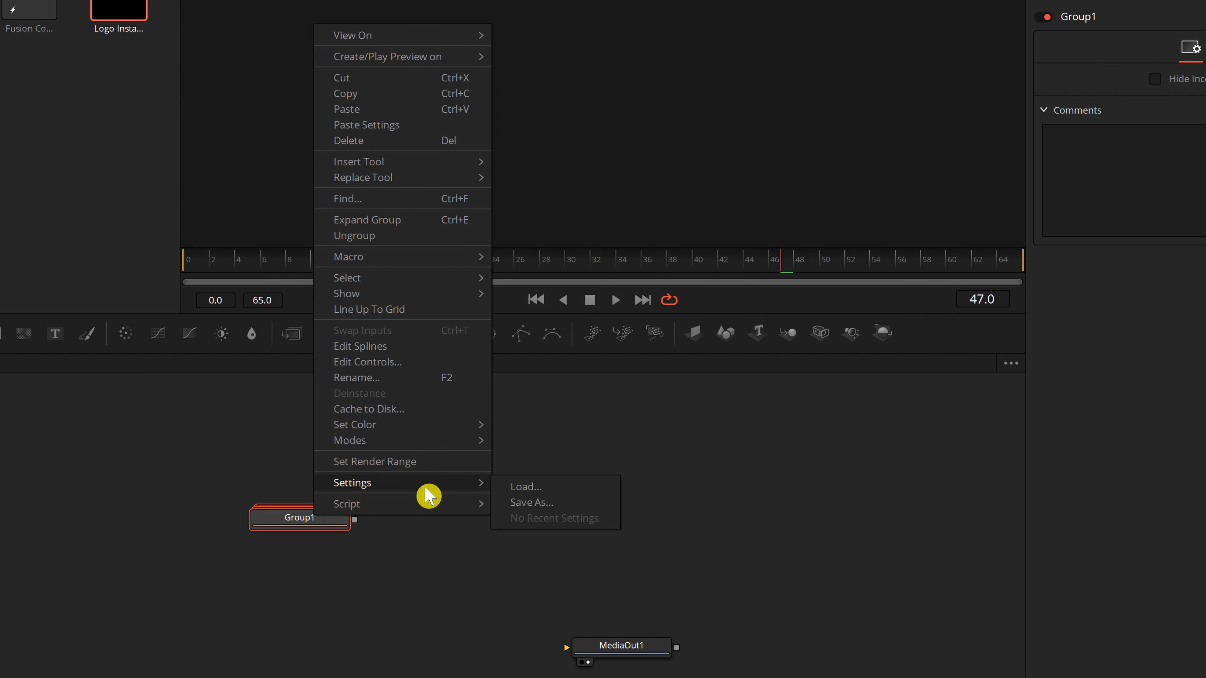
click(593, 510)
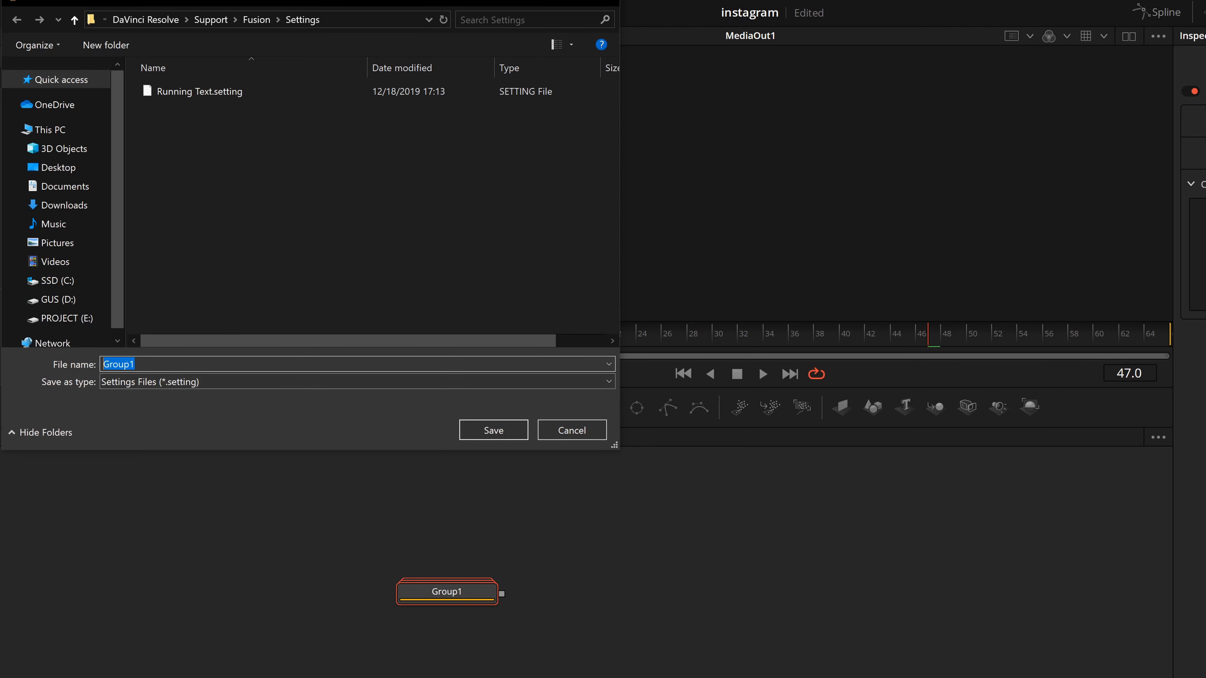
text(animasi text contoh)
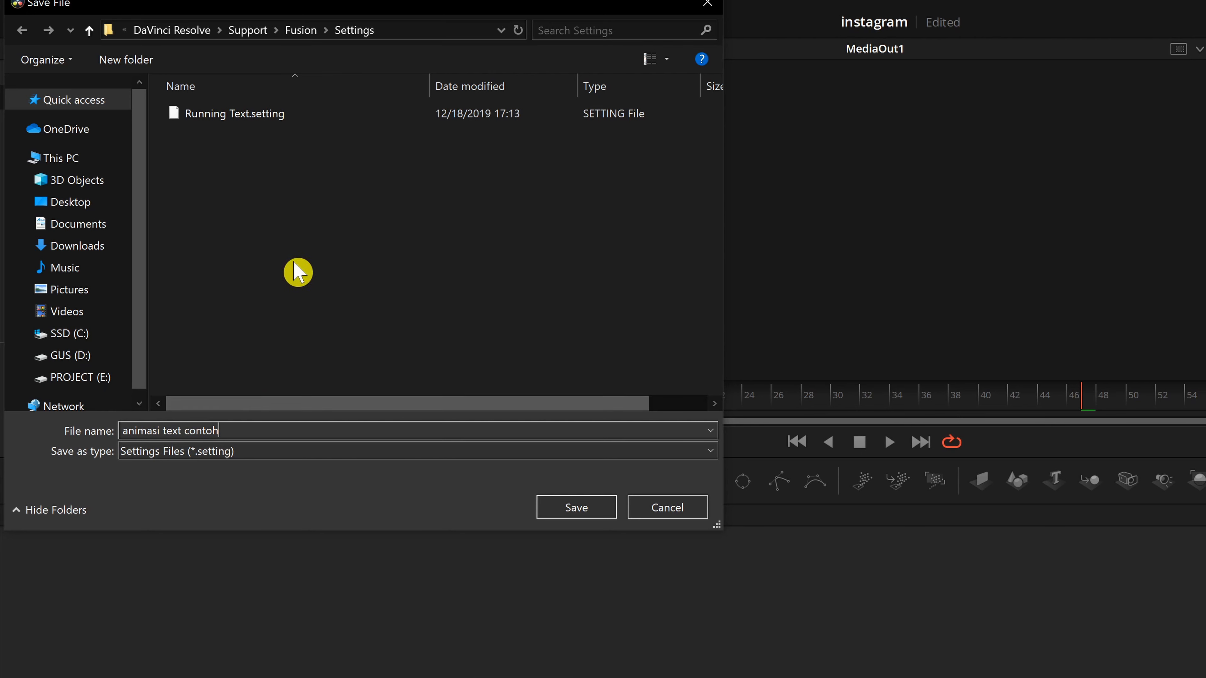
Navigate the save dialog to the Fusion Templates\Fusion folder.
click(305, 33)
scroll(284, 285, down, 1)
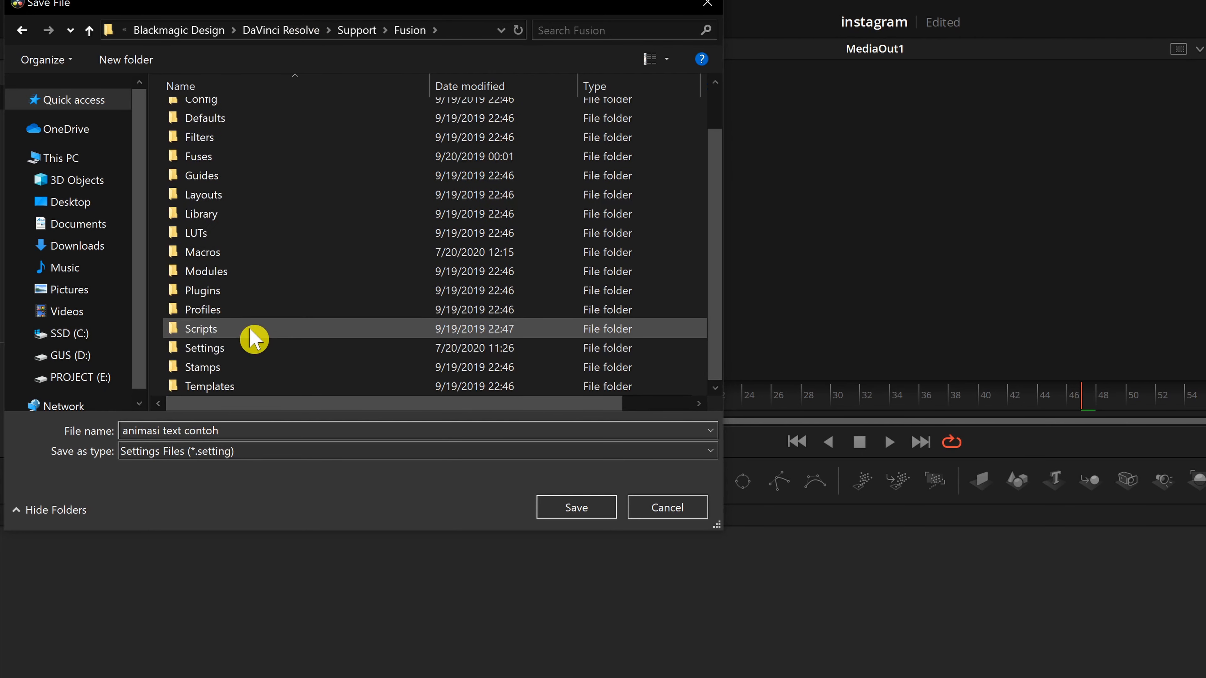
double_click(238, 388)
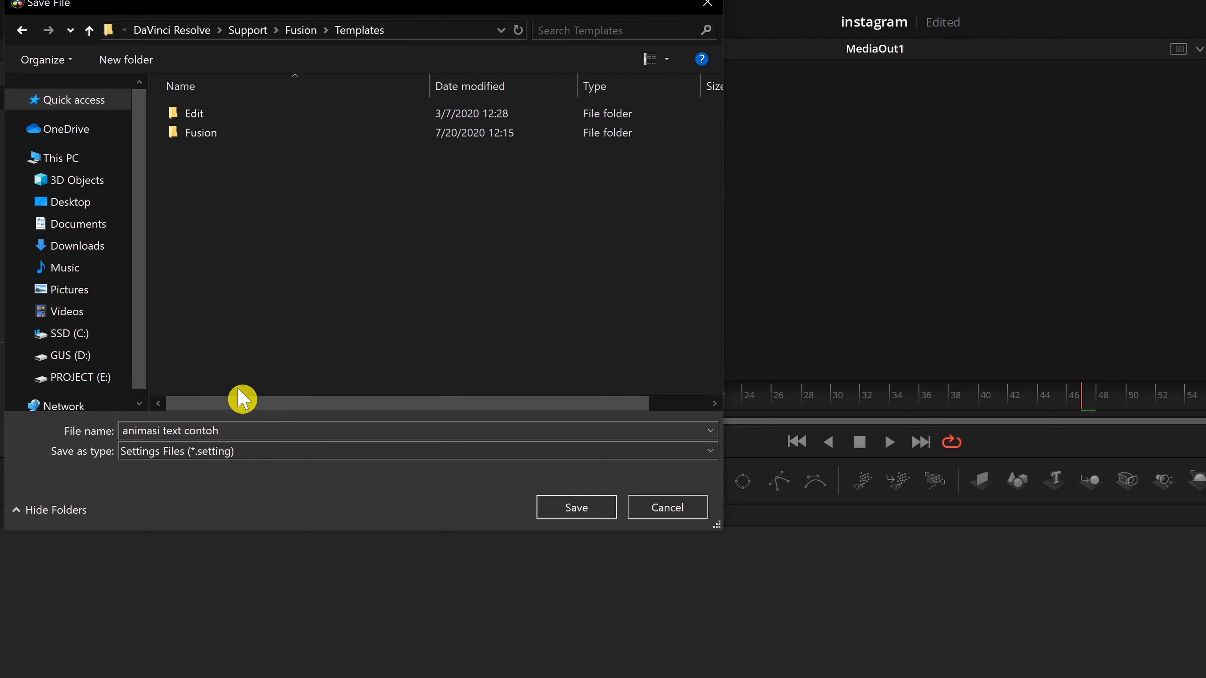
double_click(216, 133)
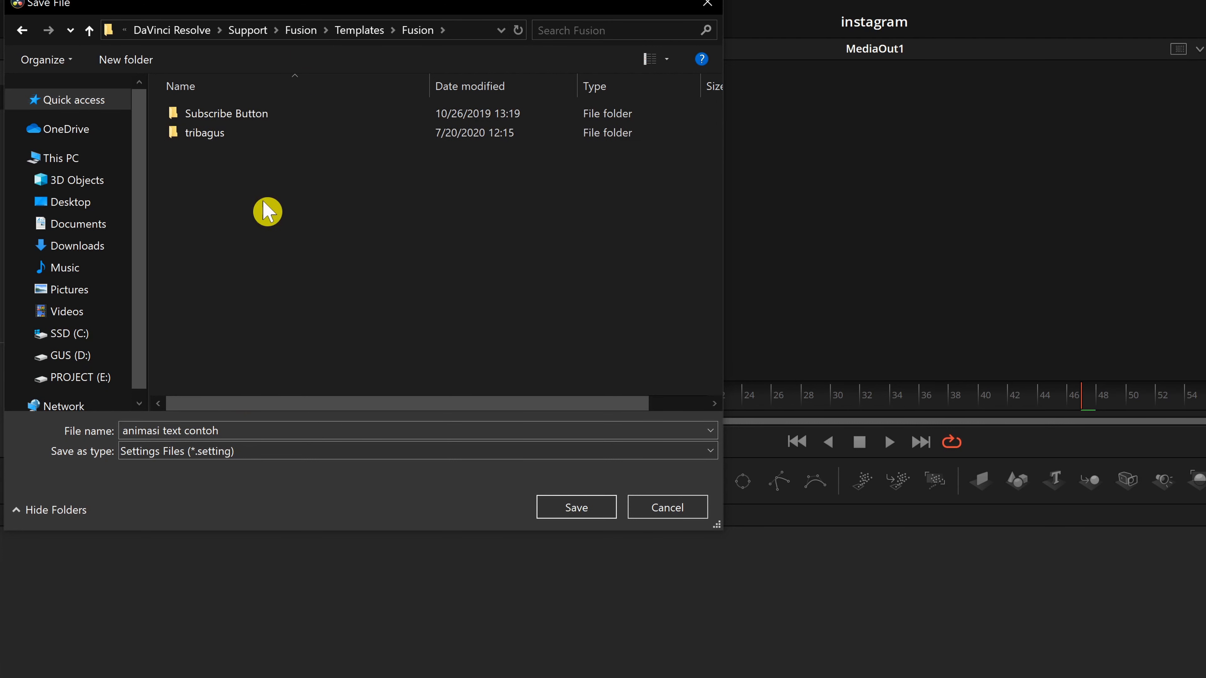
Create a New folder inside Templates\Fusion, open it, and save the setting file there.
right_click(316, 212)
mouse_move(475, 406)
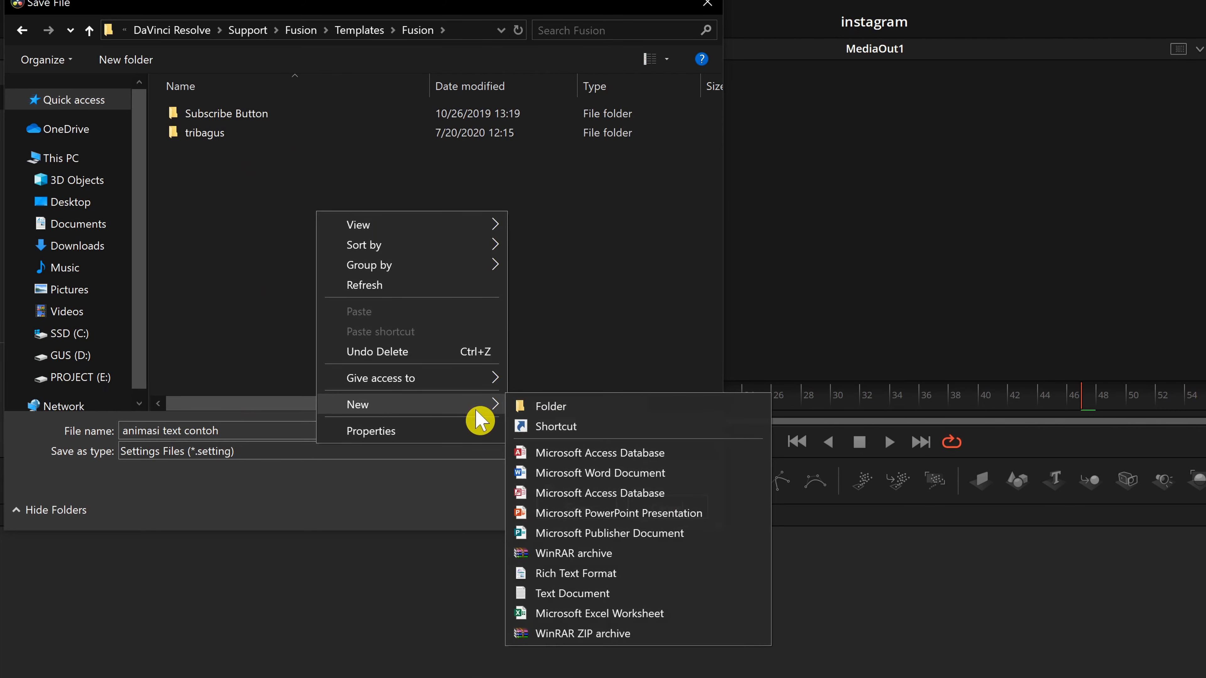
click(566, 407)
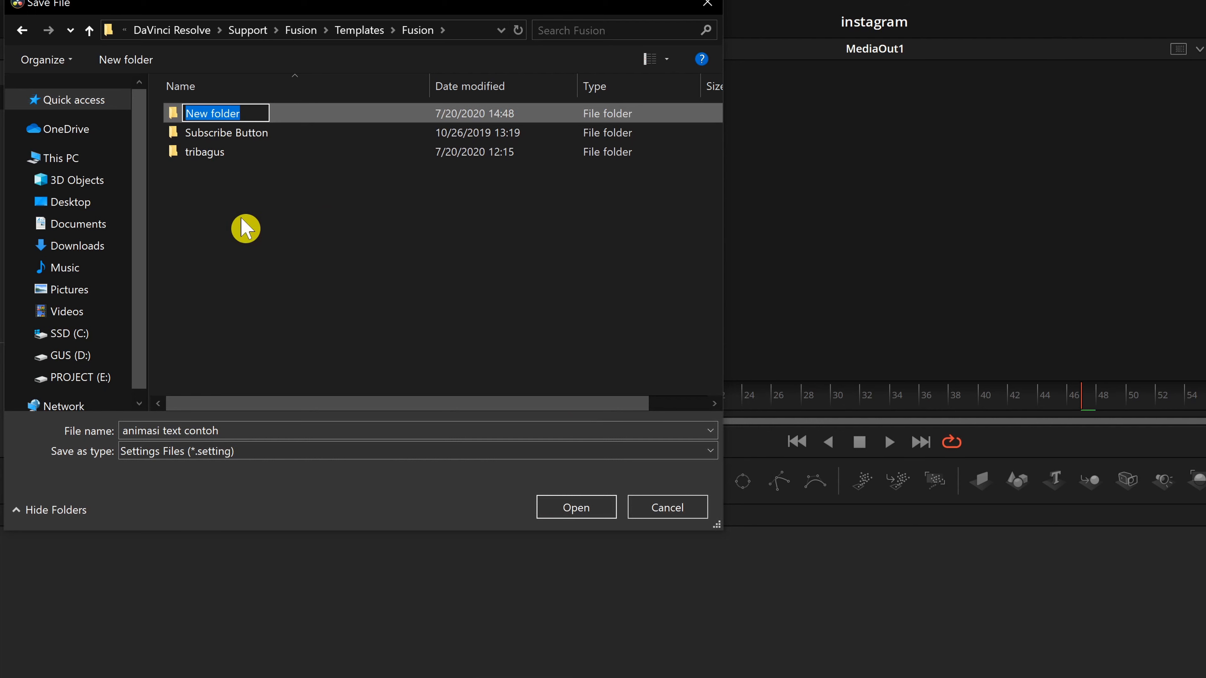
click(252, 280)
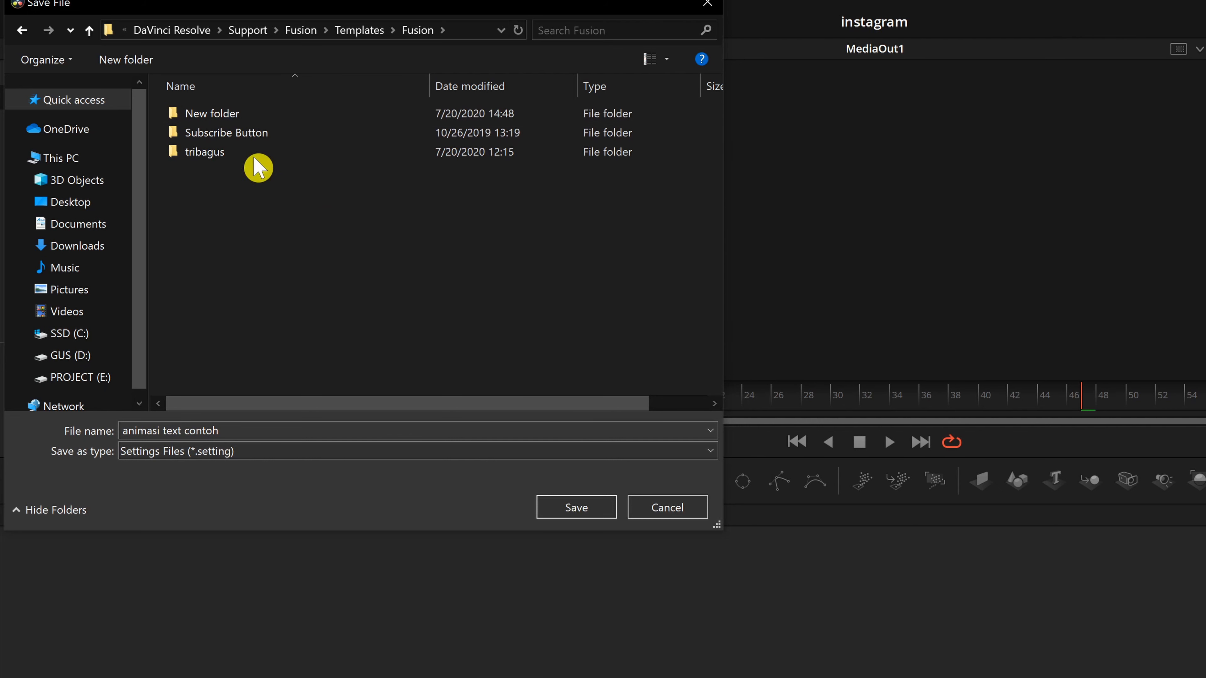
double_click(250, 116)
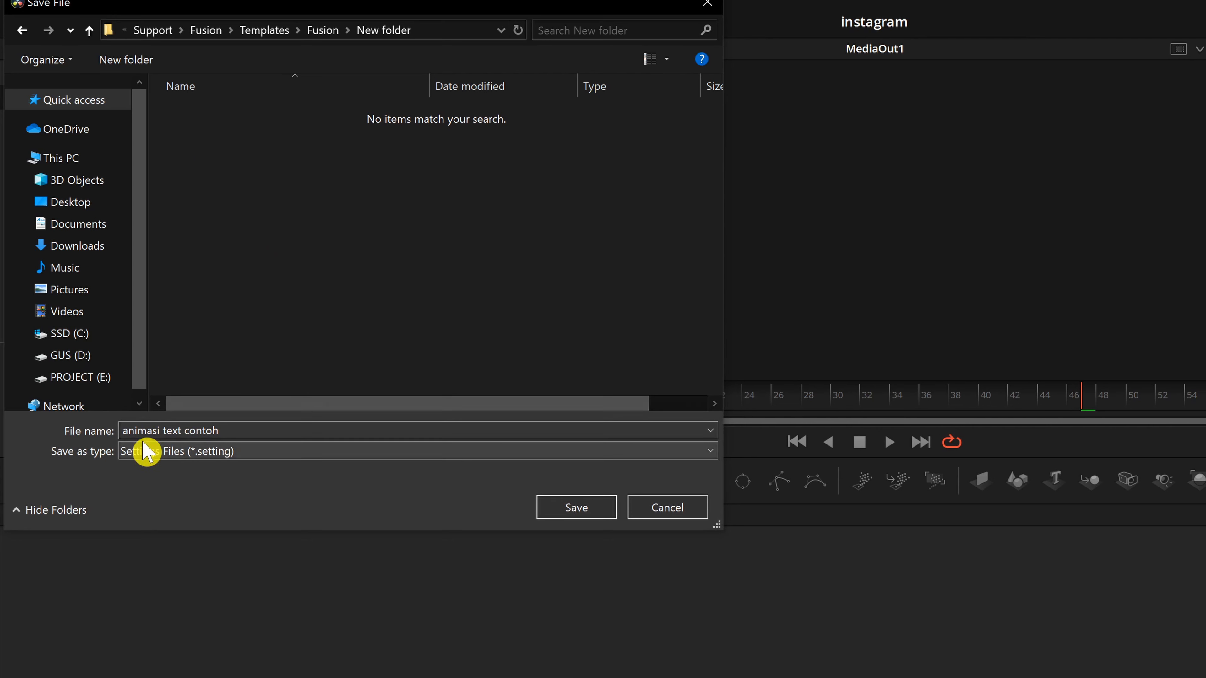
click(228, 430)
click(566, 516)
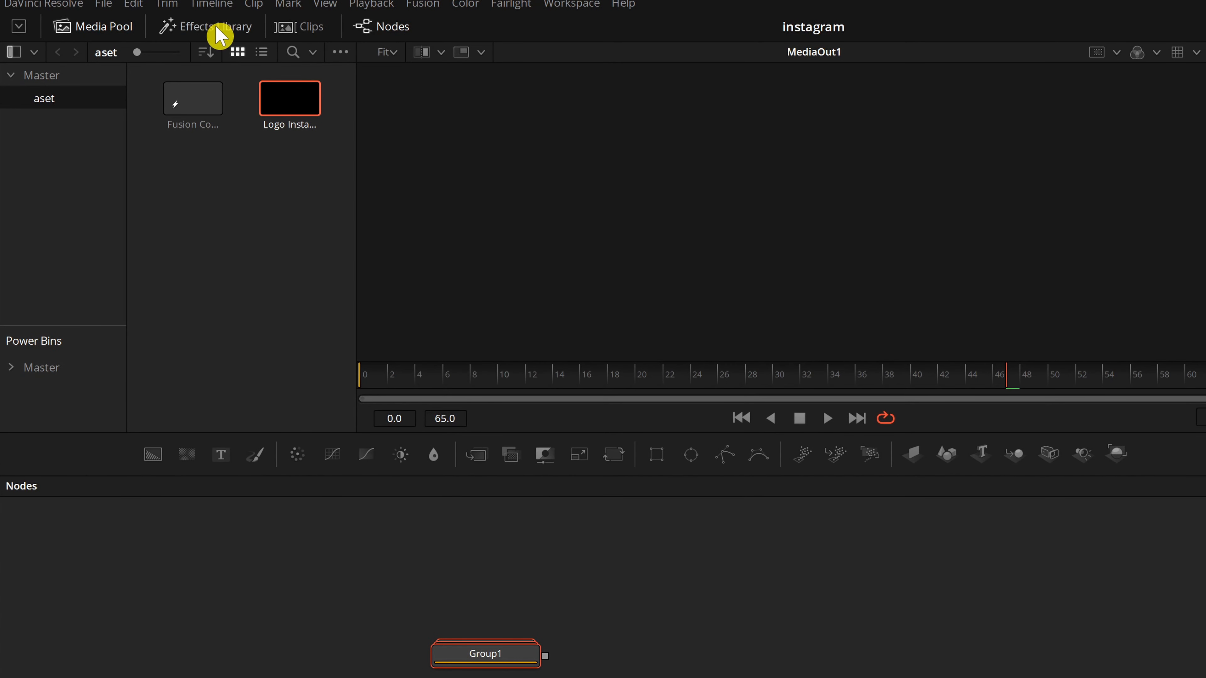
Open the Effects Library's Templates category to look for the saved template.
click(219, 32)
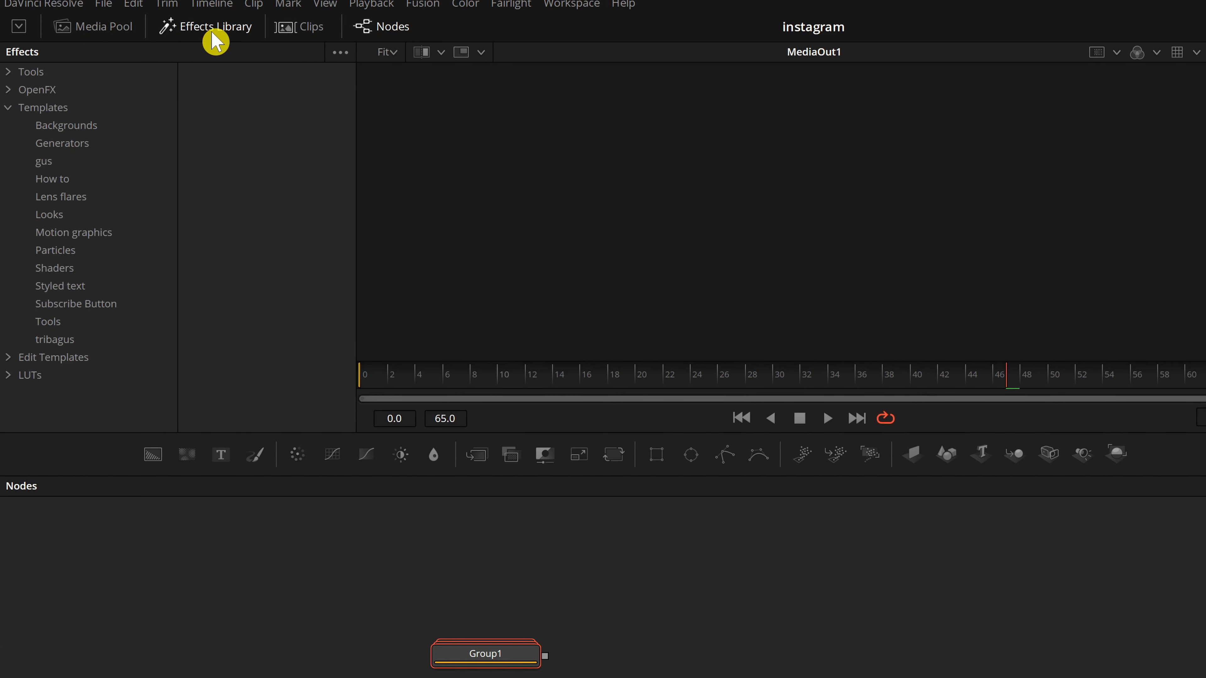
click(11, 109)
click(227, 33)
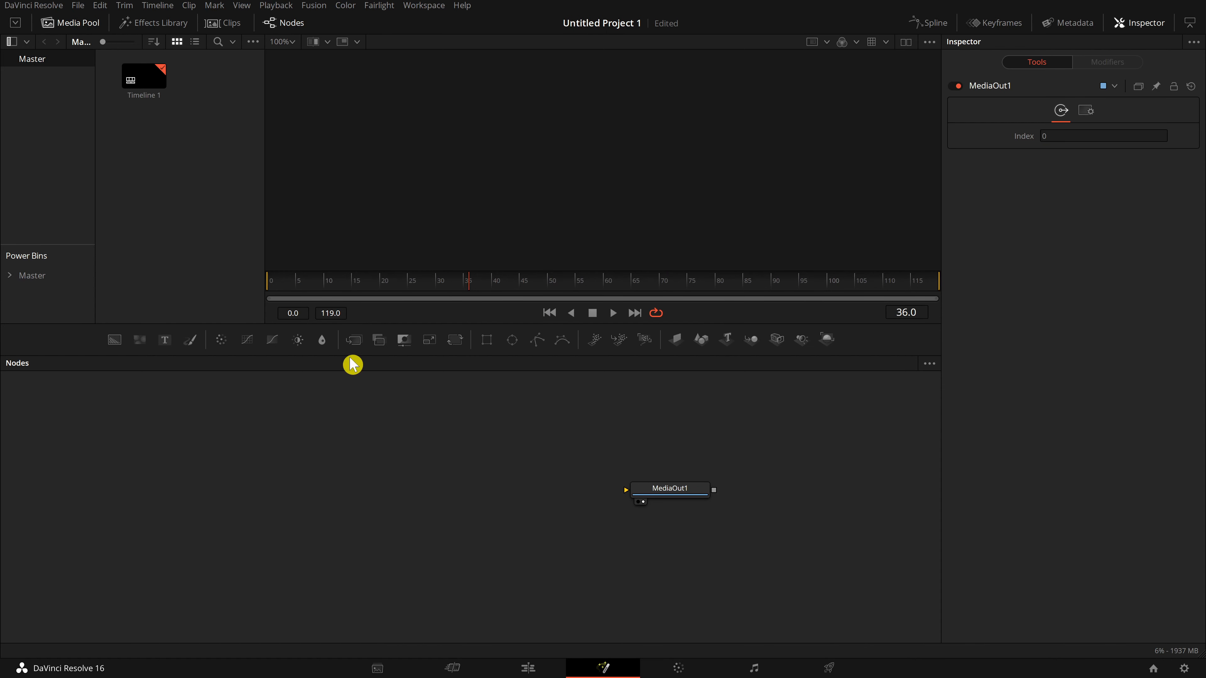
In the new project, add the animasi text contoh template from Templates > New folder to the node editor.
click(193, 29)
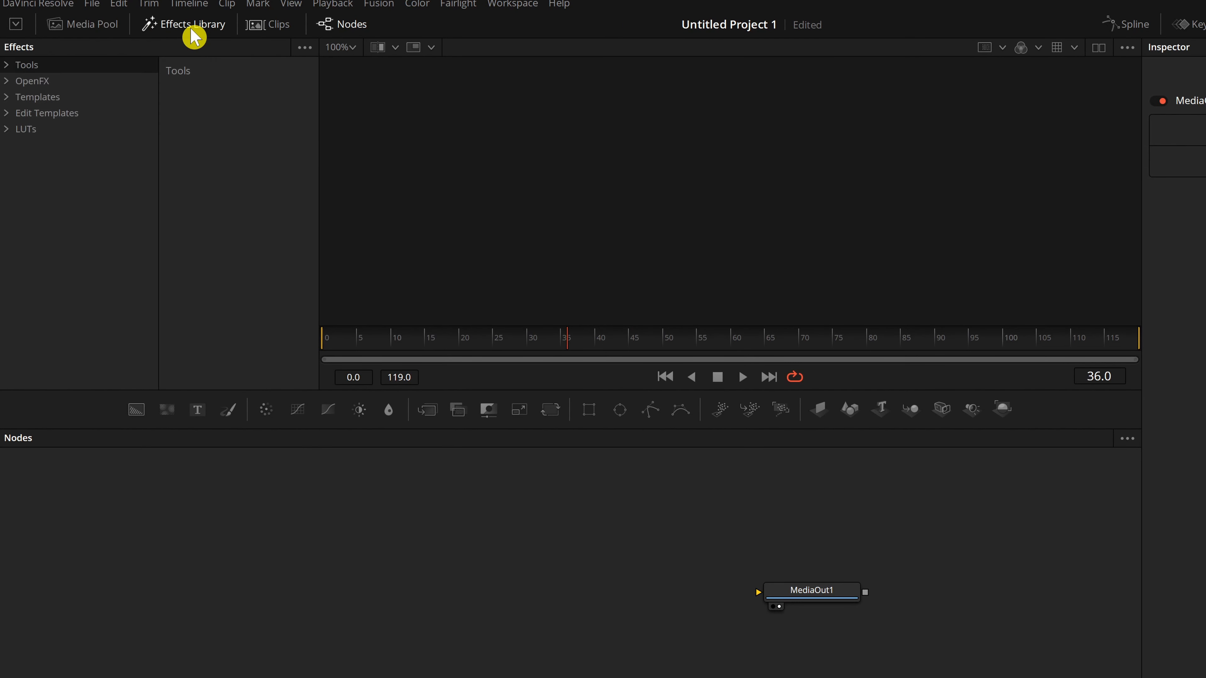
click(8, 98)
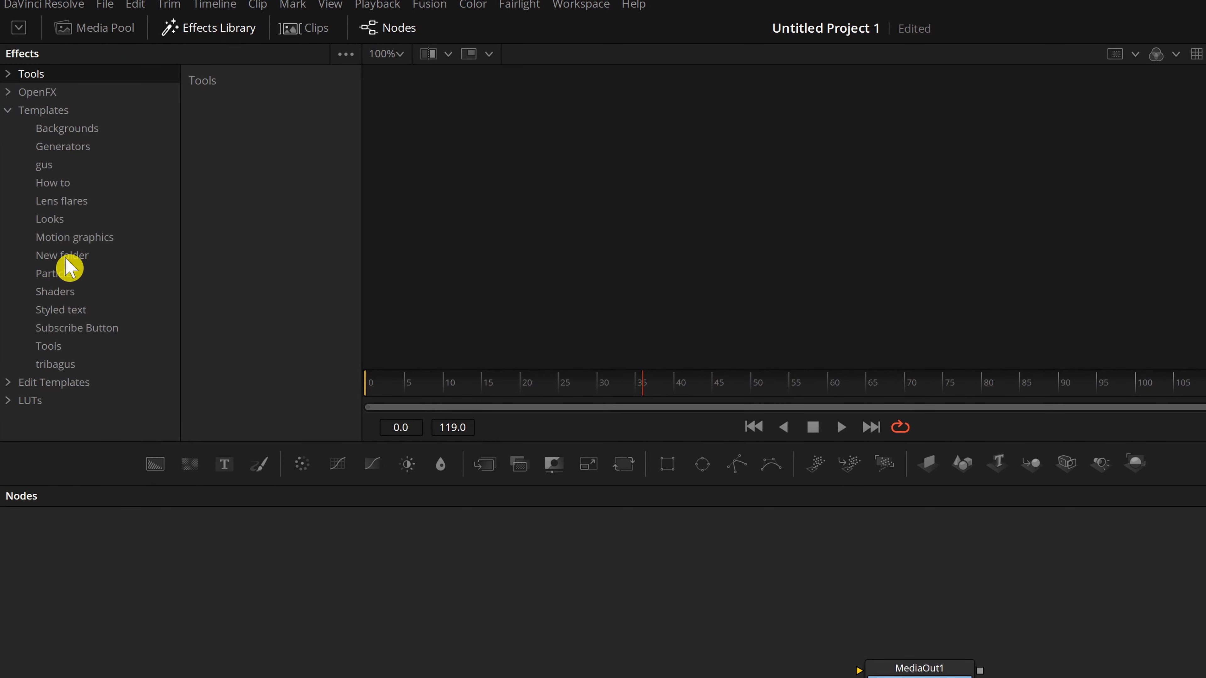
click(66, 259)
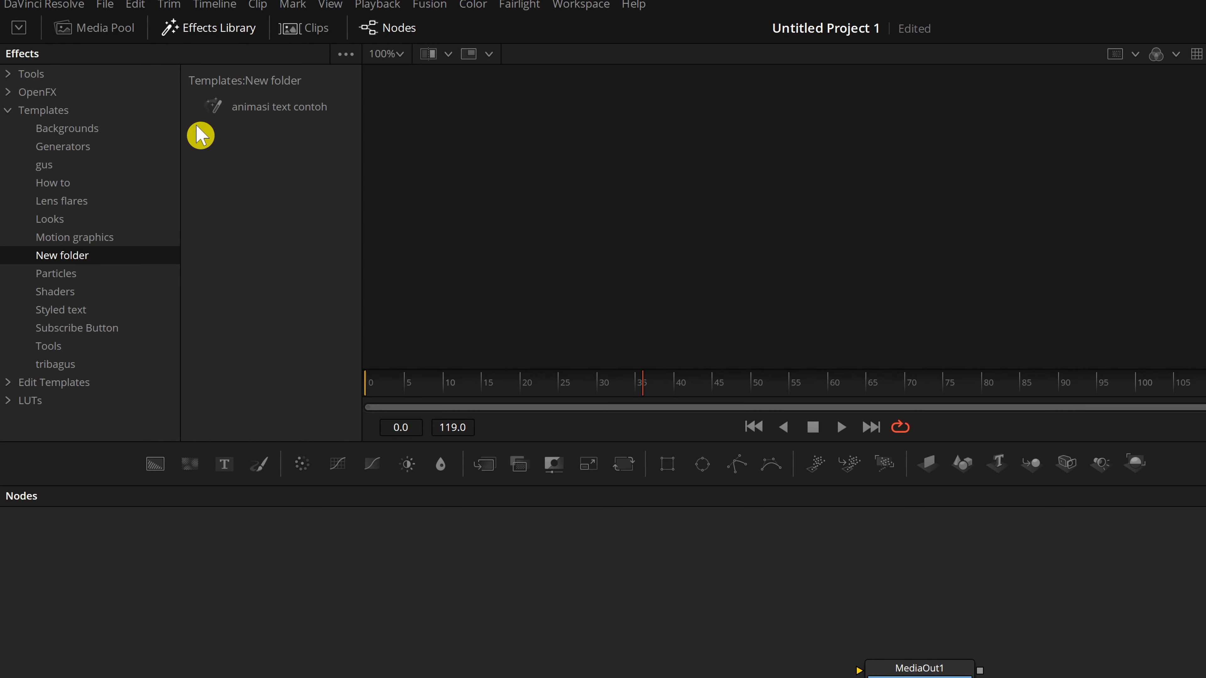
drag(280, 108, 488, 639)
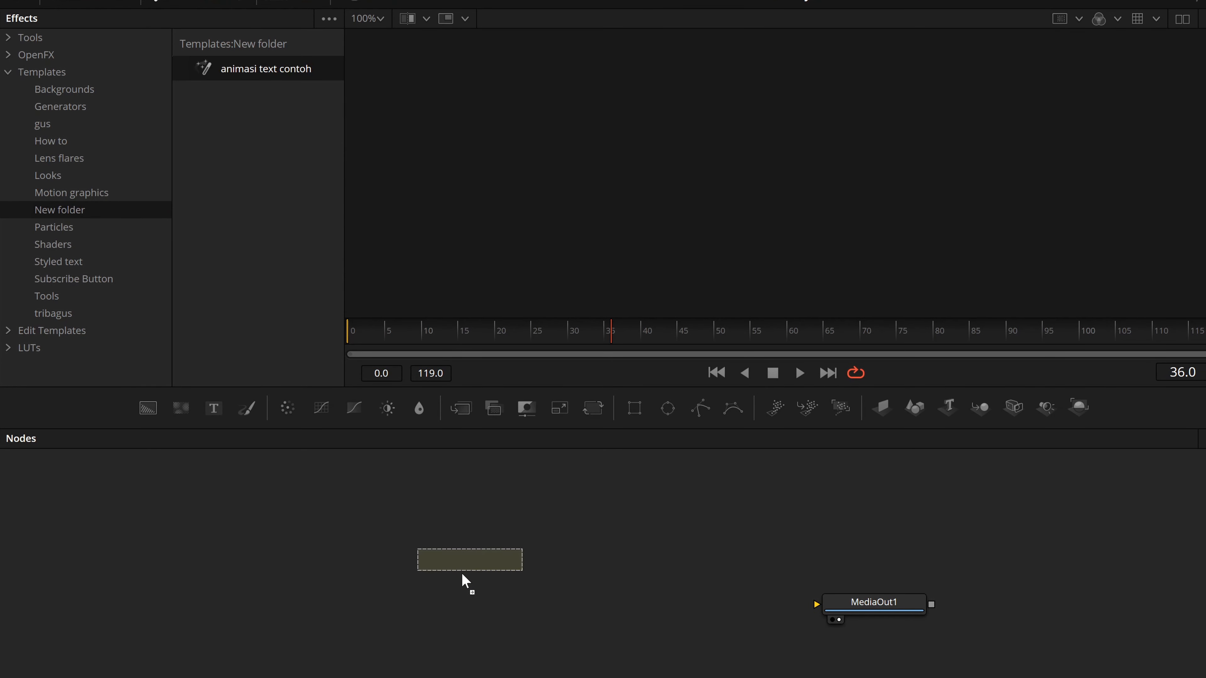
drag(464, 573, 468, 577)
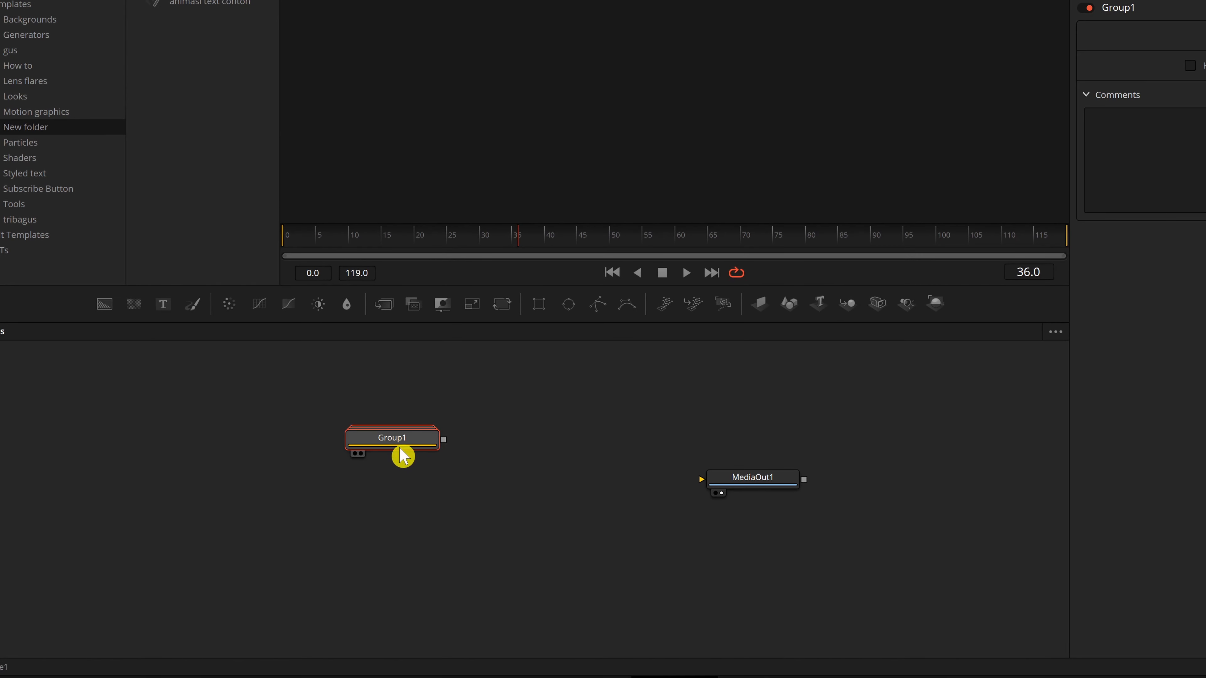
Ungroup the imported group to expose its nodes.
drag(403, 456, 360, 487)
right_click(314, 475)
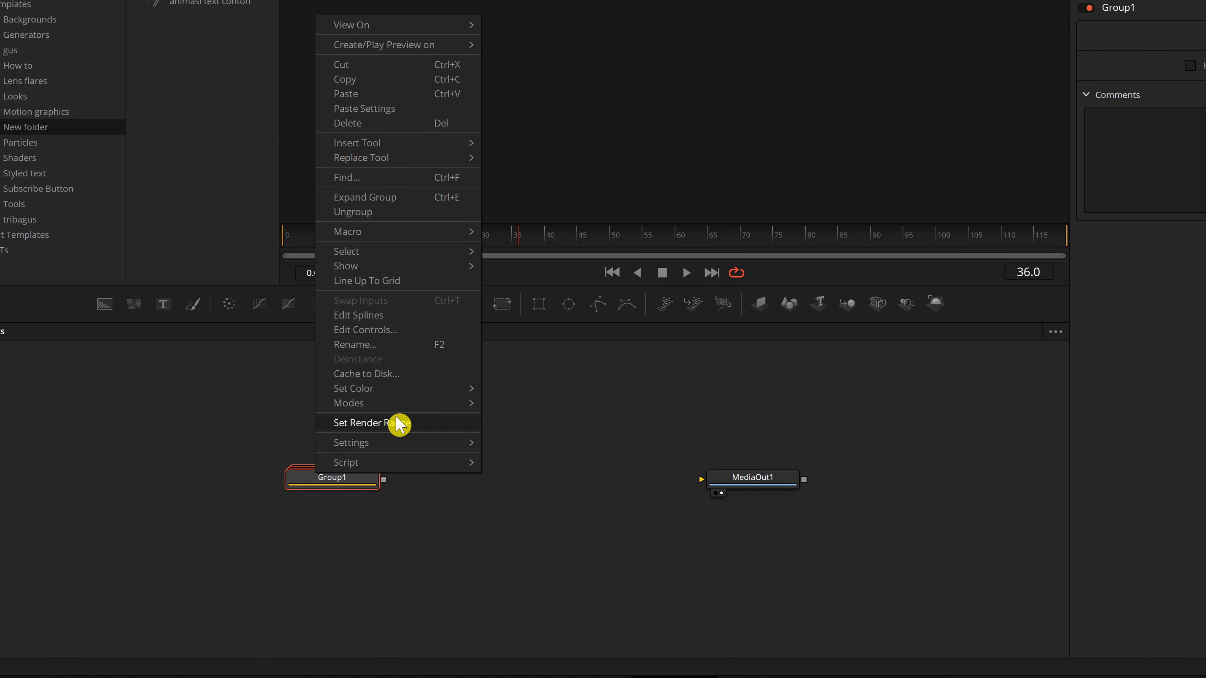
click(417, 213)
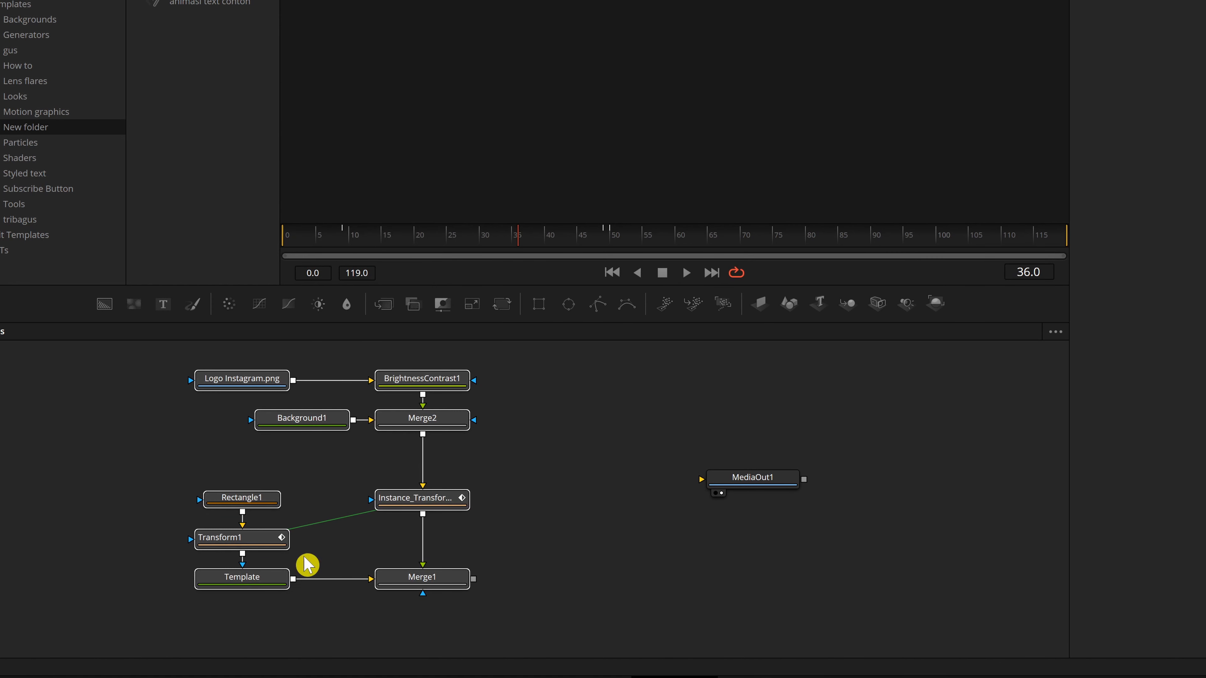
Connect Merge1's output to MediaOut1.
drag(433, 426, 524, 445)
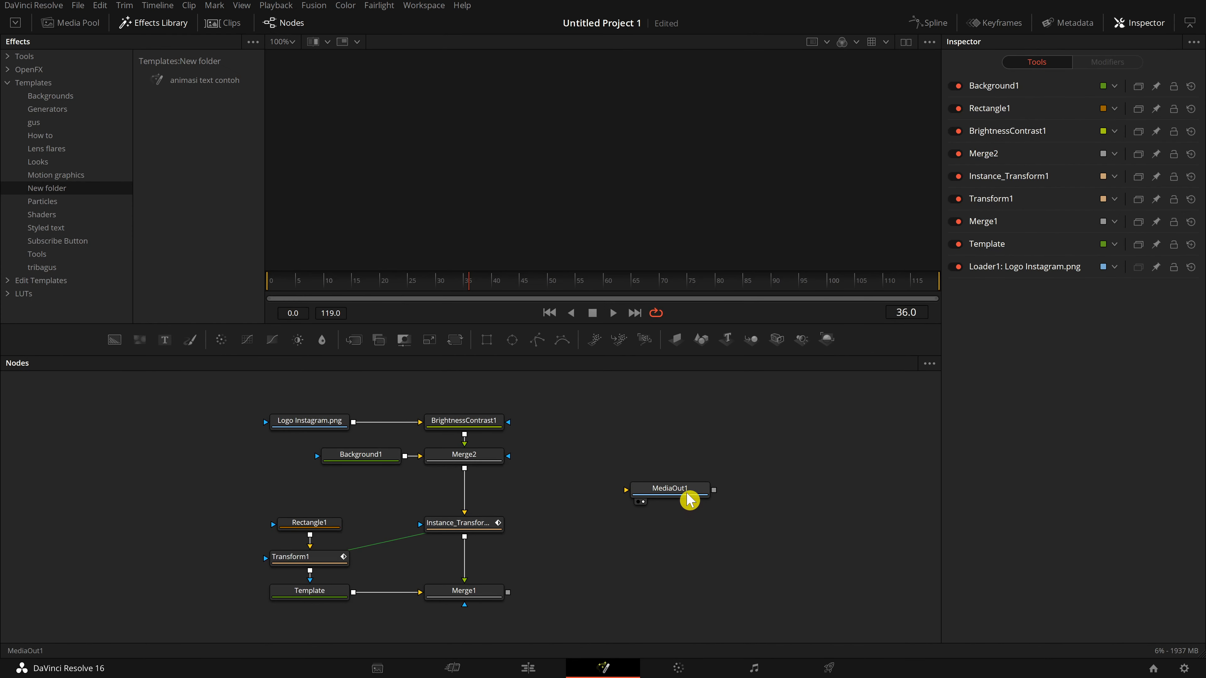
drag(690, 500, 638, 568)
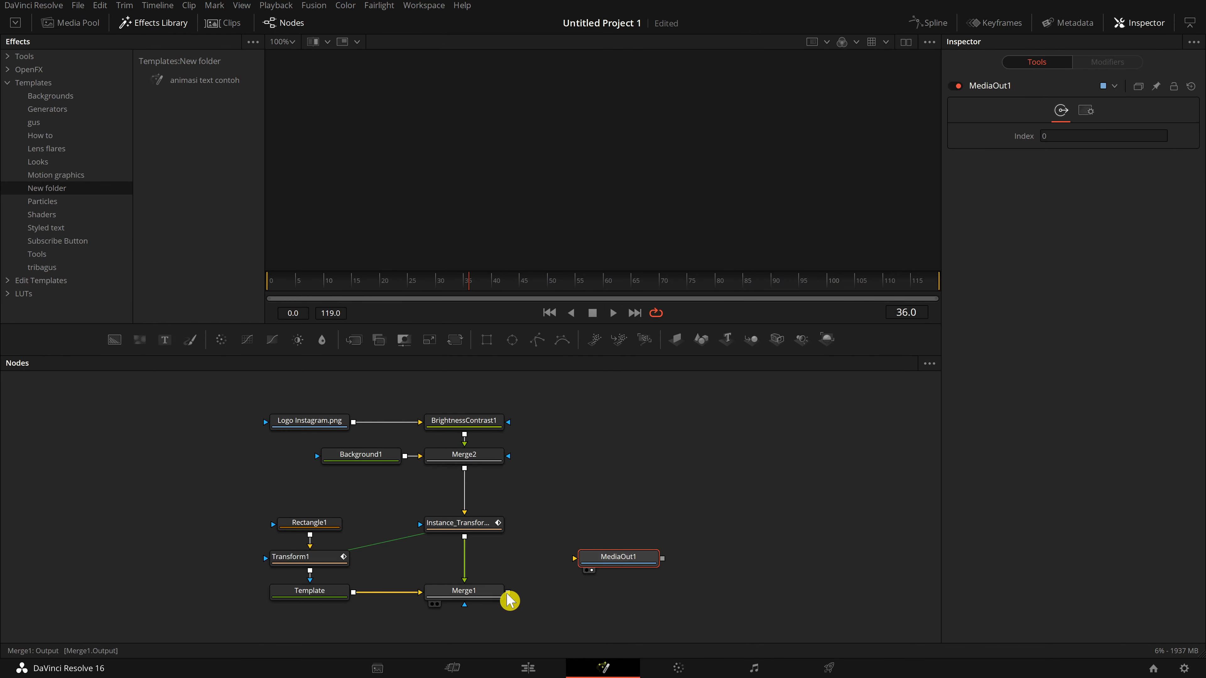
drag(508, 593, 615, 561)
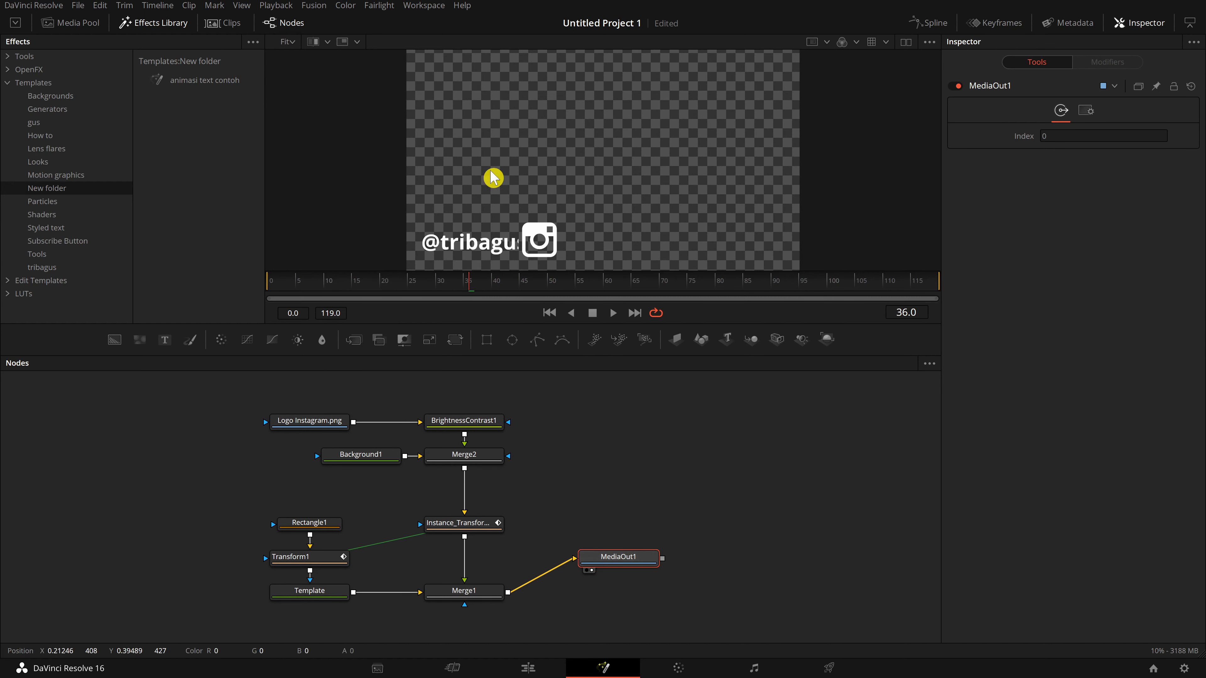
Scrub and play back the composition, inspecting the Logo Instagram loader's settings.
click(521, 298)
drag(521, 298, 612, 297)
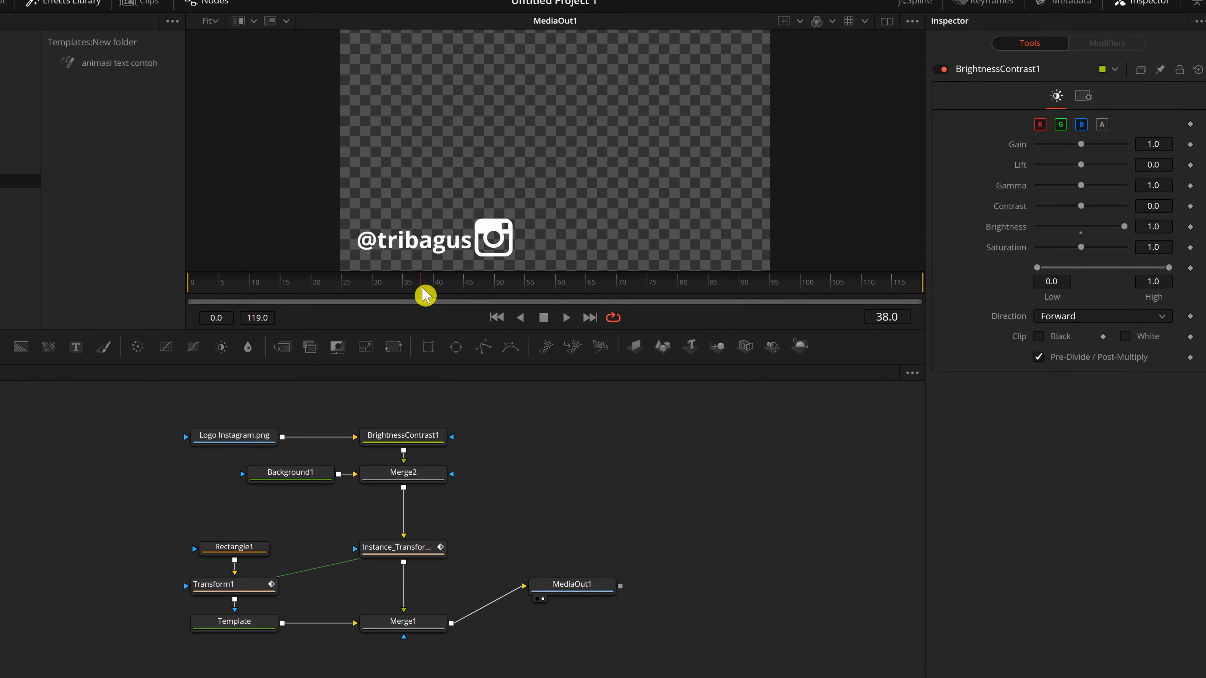
drag(488, 295, 477, 295)
click(2, 13)
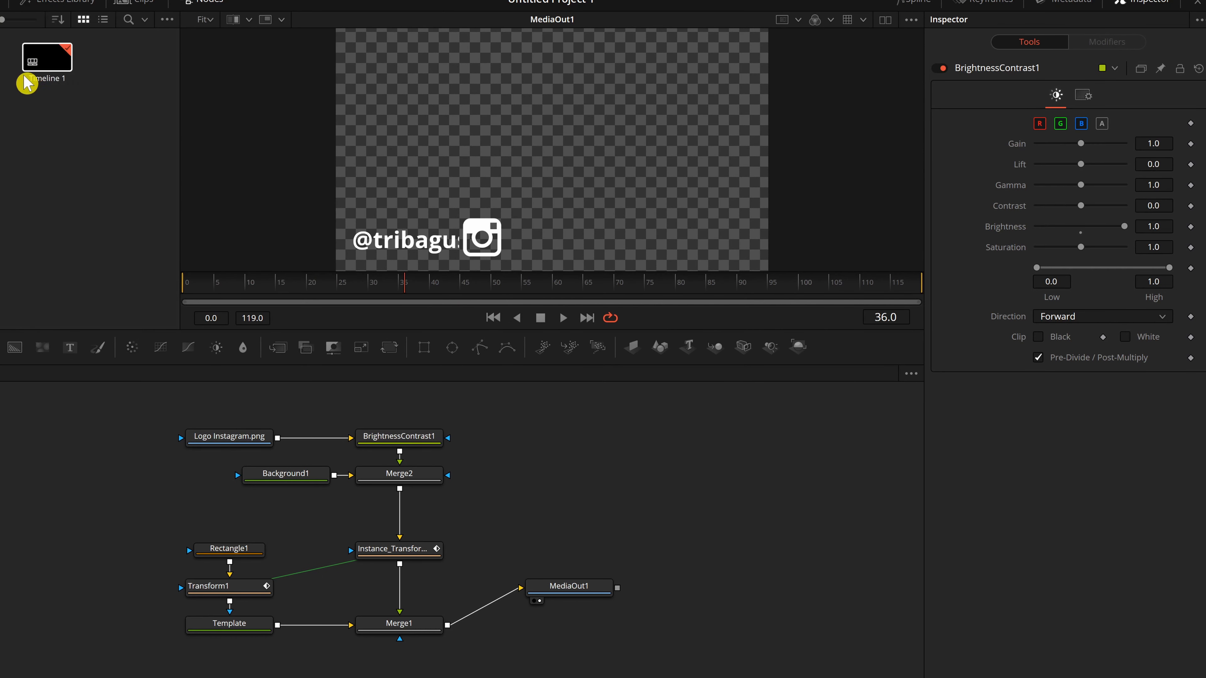
click(226, 441)
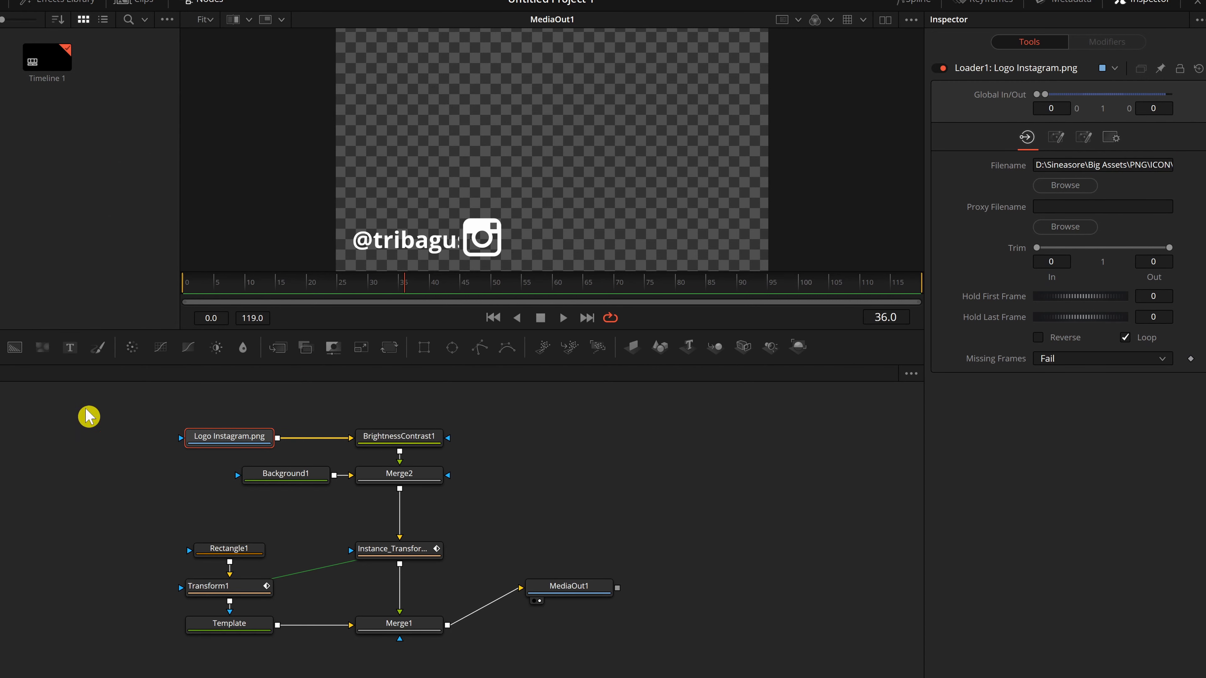
mouse_move(238, 420)
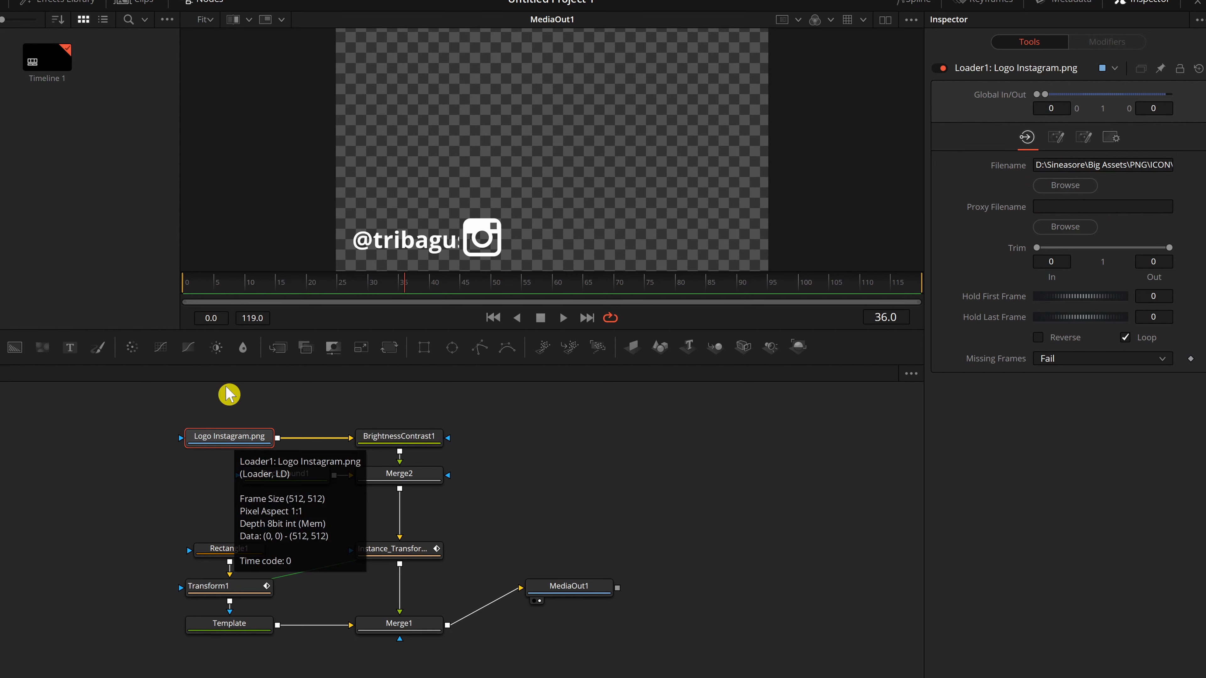
key(space)
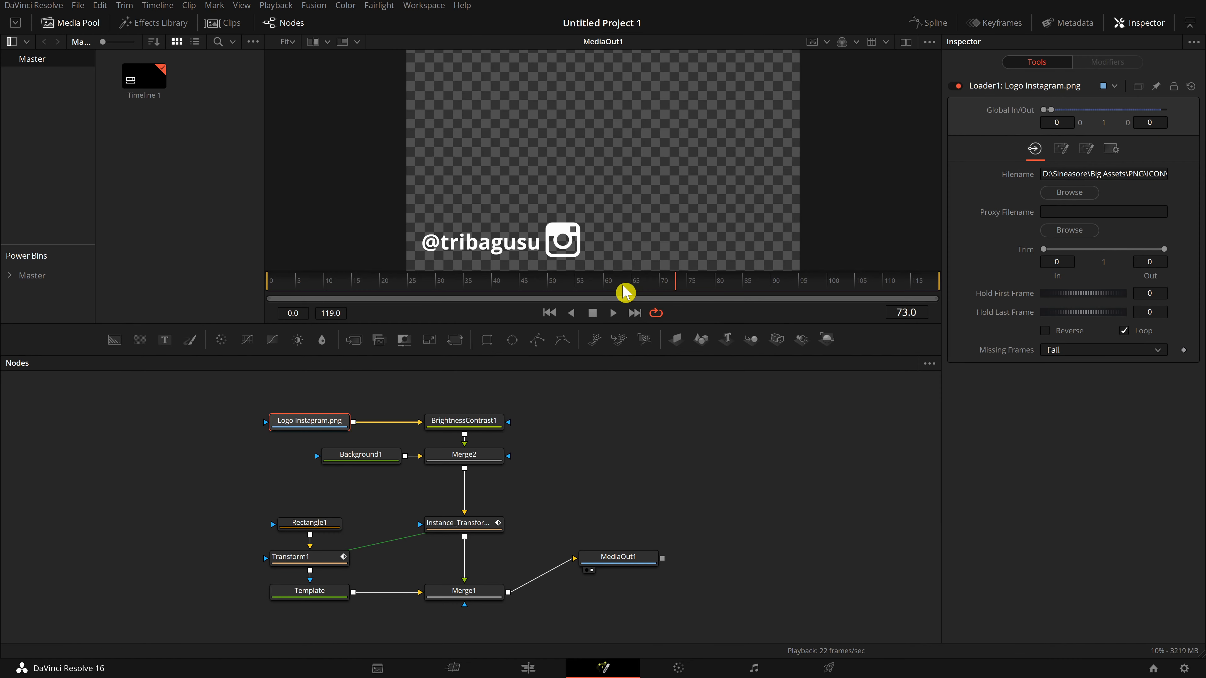
Scrub the timeline and inspect the BrightnessContrast1, Background1 and Logo Instagram loader nodes.
drag(625, 292, 569, 311)
click(569, 311)
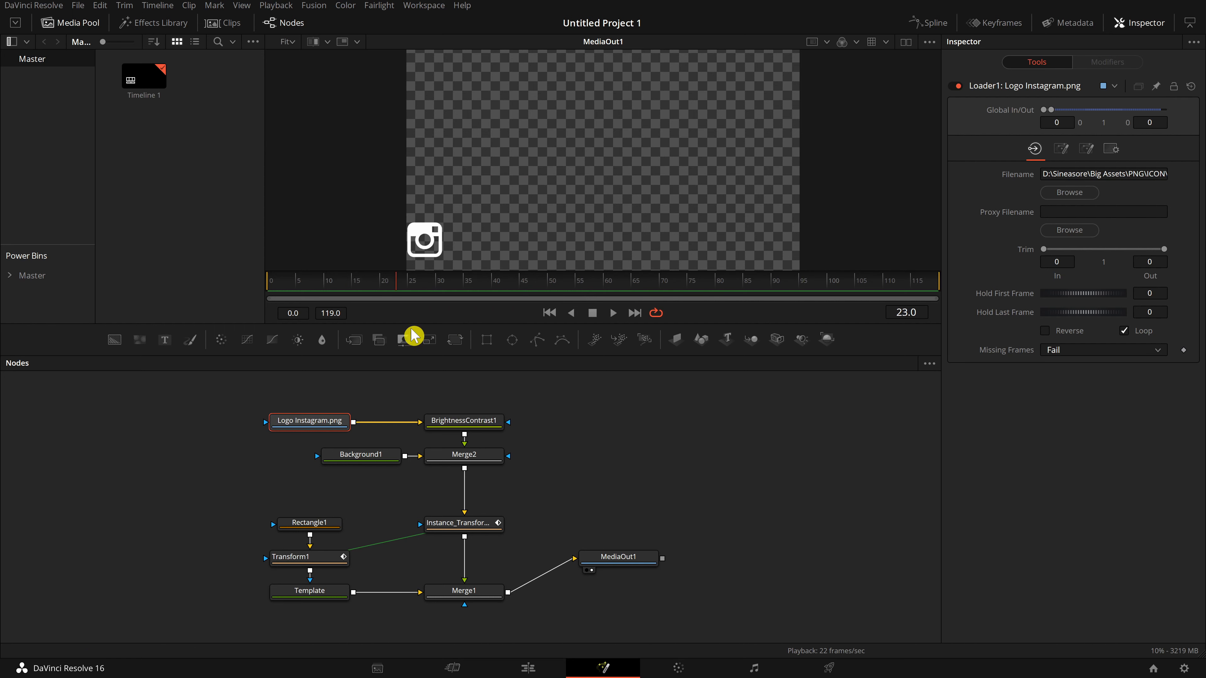
mouse_move(445, 289)
mouse_down()
mouse_move(504, 291)
mouse_move(439, 297)
mouse_up()
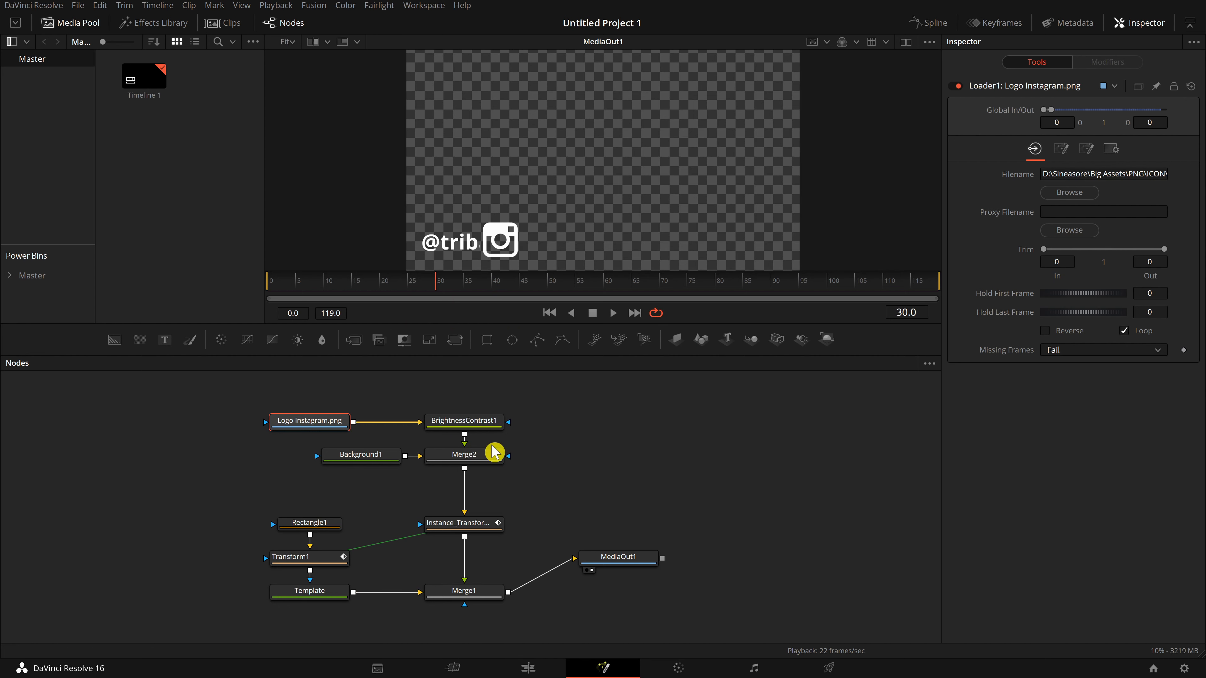
click(476, 427)
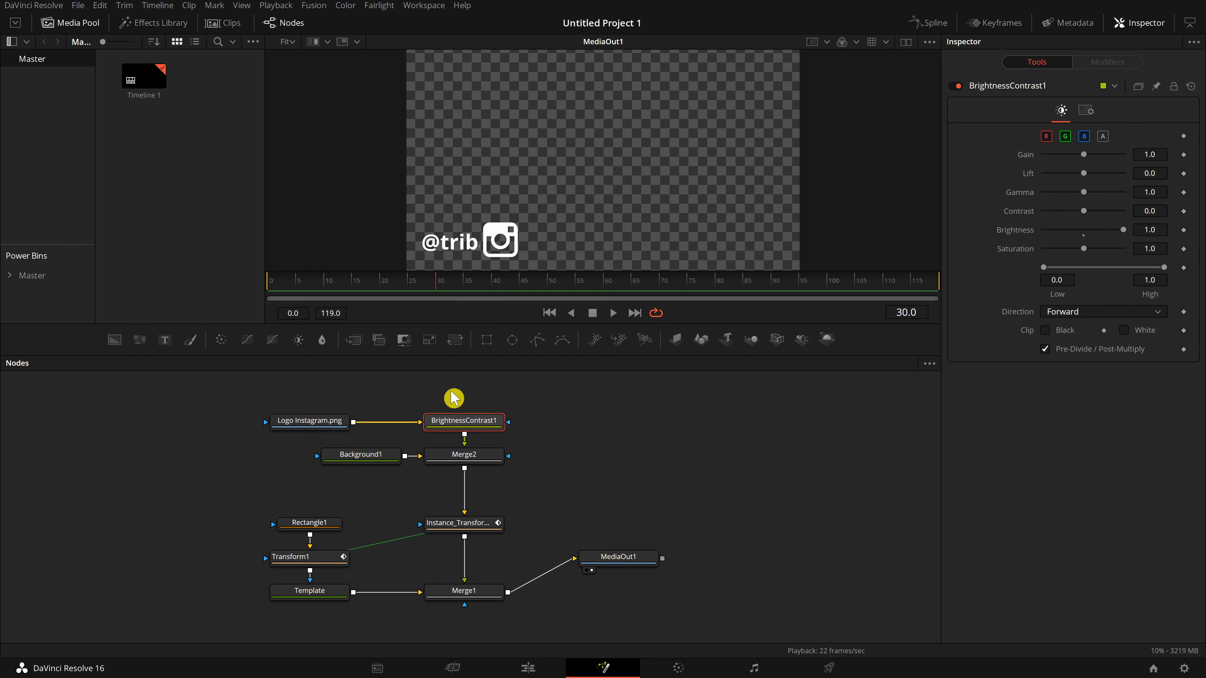
click(475, 457)
click(373, 456)
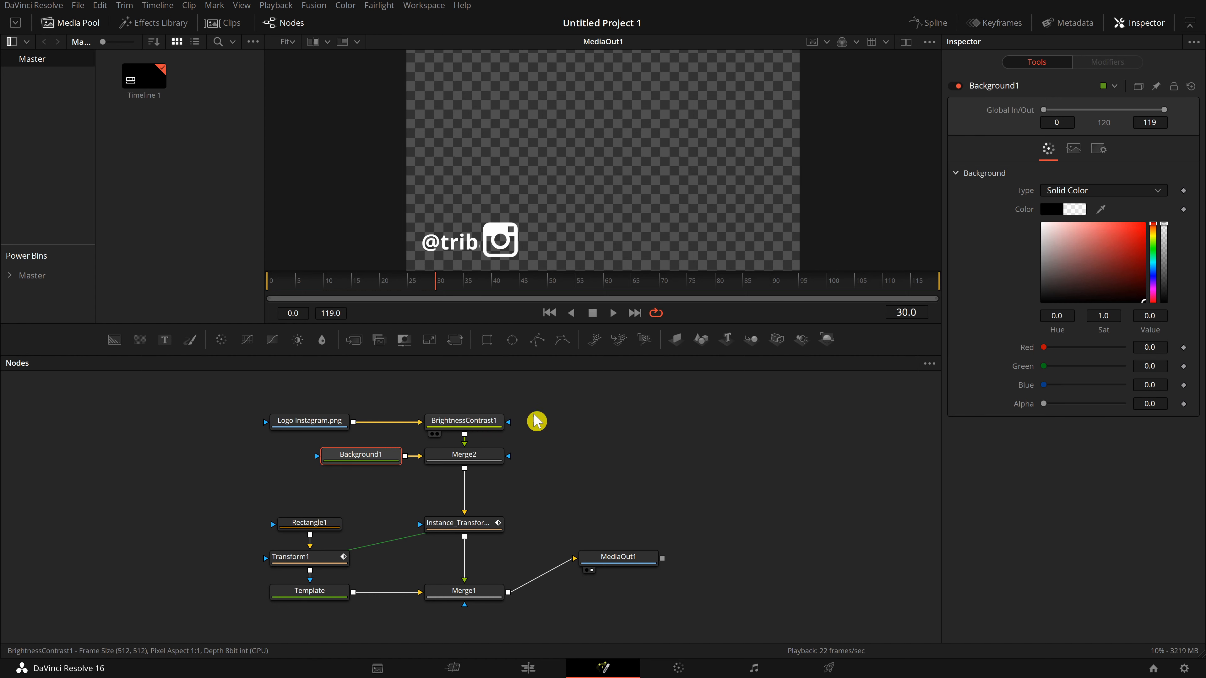
click(494, 422)
click(309, 420)
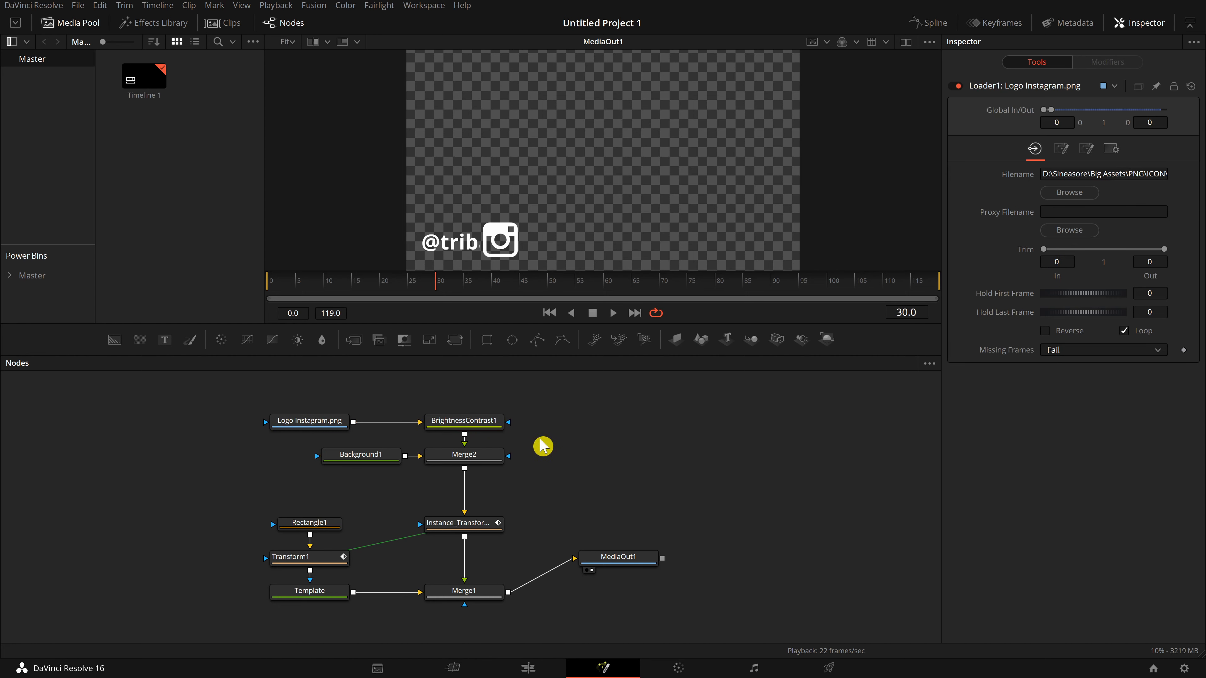
drag(440, 294, 561, 294)
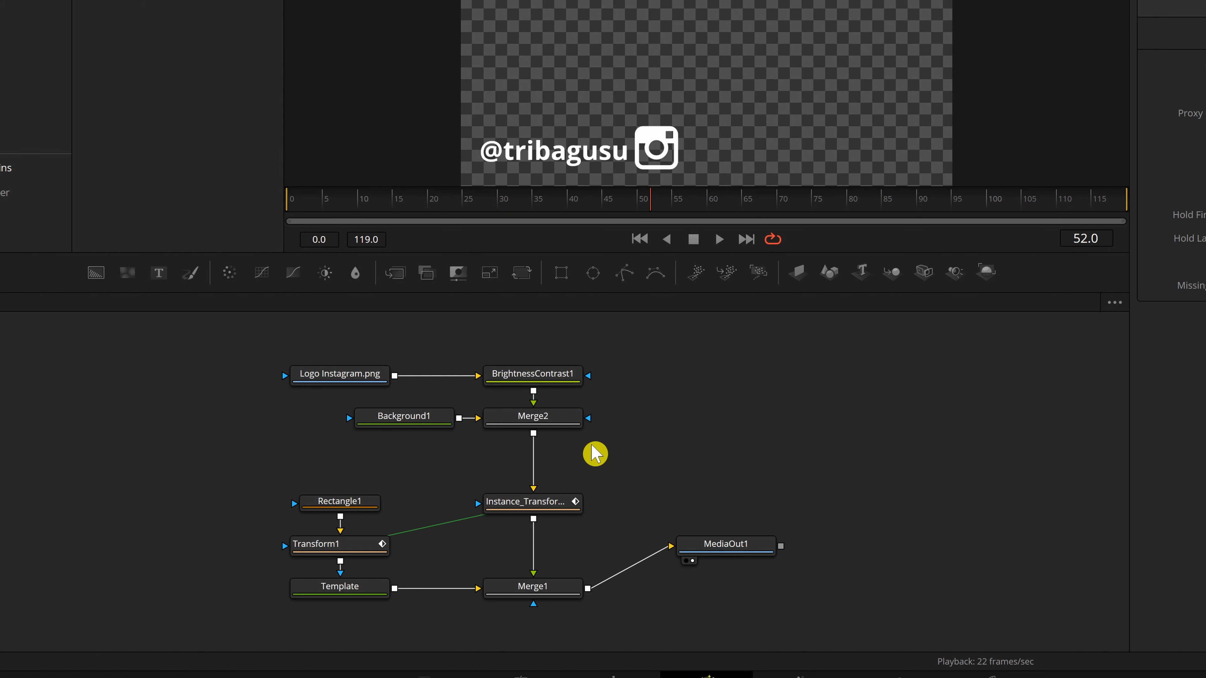
Disconnect Merge2's output from Instance_Transform1, detaching the logo branch.
drag(288, 342, 641, 444)
drag(538, 377, 400, 366)
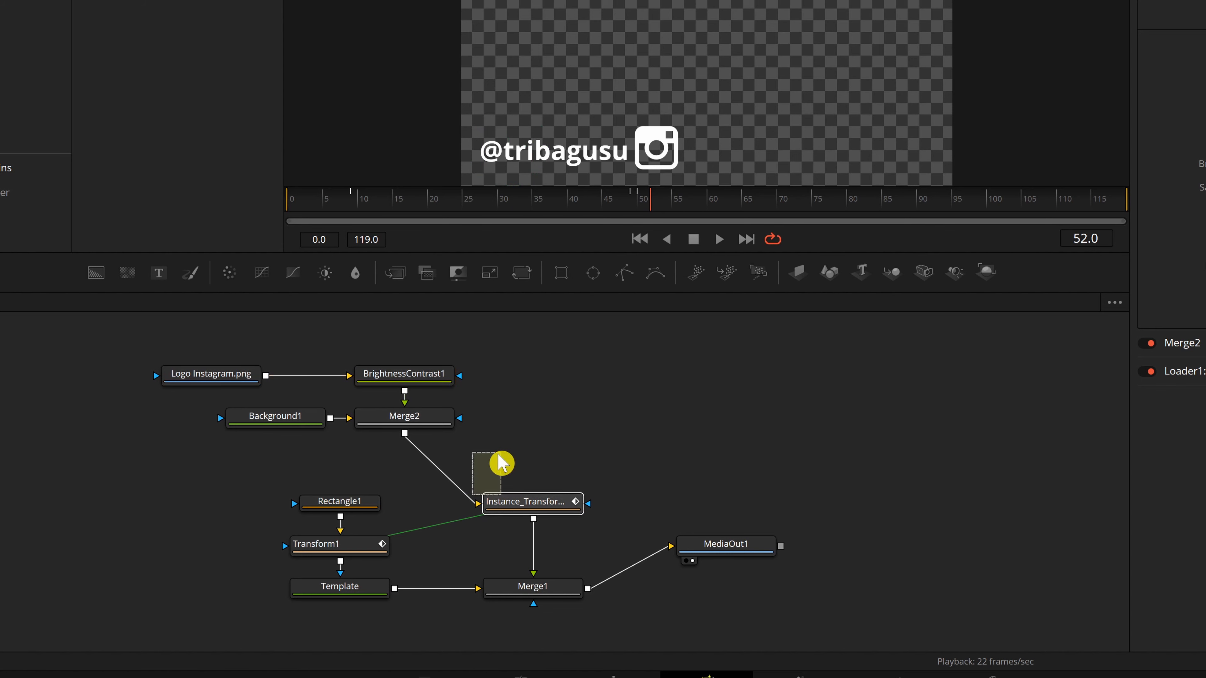
drag(477, 502, 592, 436)
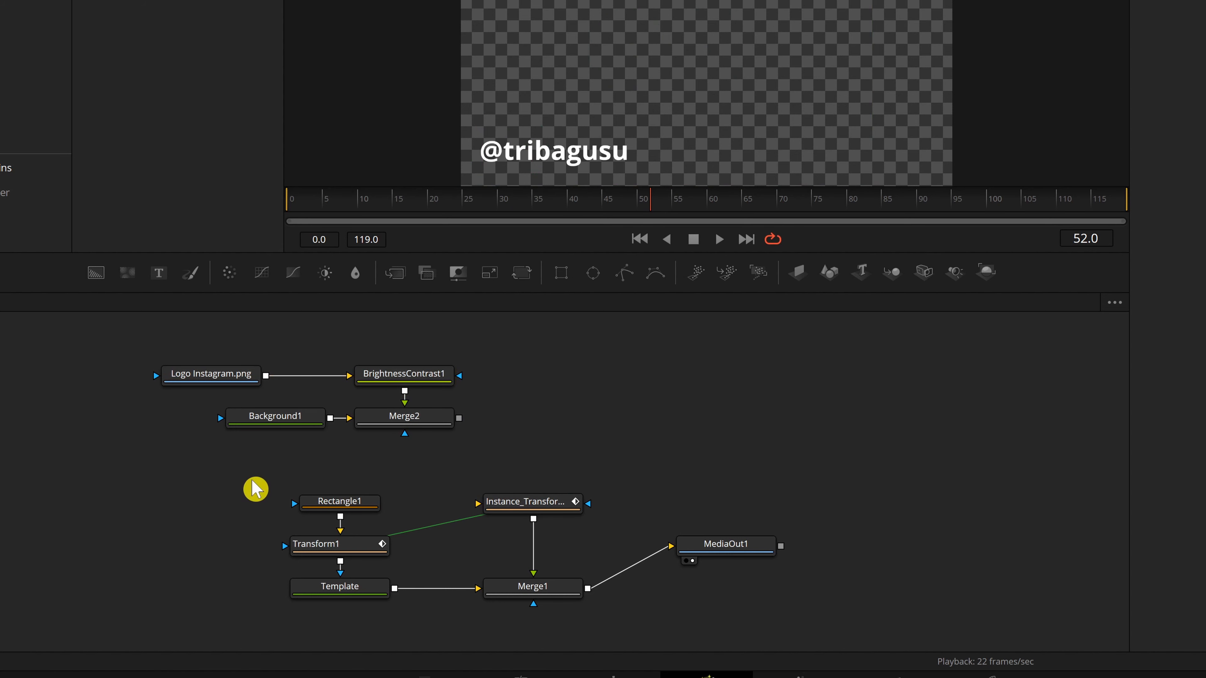
Select the Rectangle1, Transform1, Template, Instance_Transform1 and Merge1 nodes and create a macro from them.
drag(567, 584, 522, 110)
drag(503, 205, 664, 214)
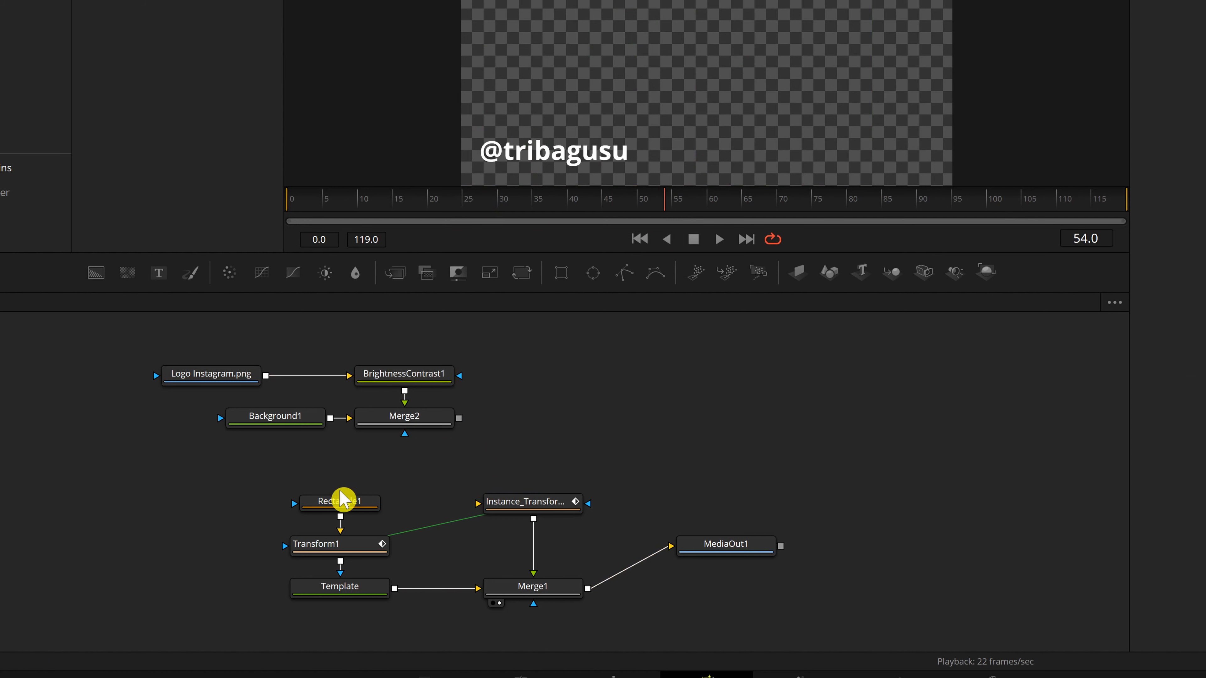
drag(639, 561, 699, 615)
drag(227, 455, 562, 591)
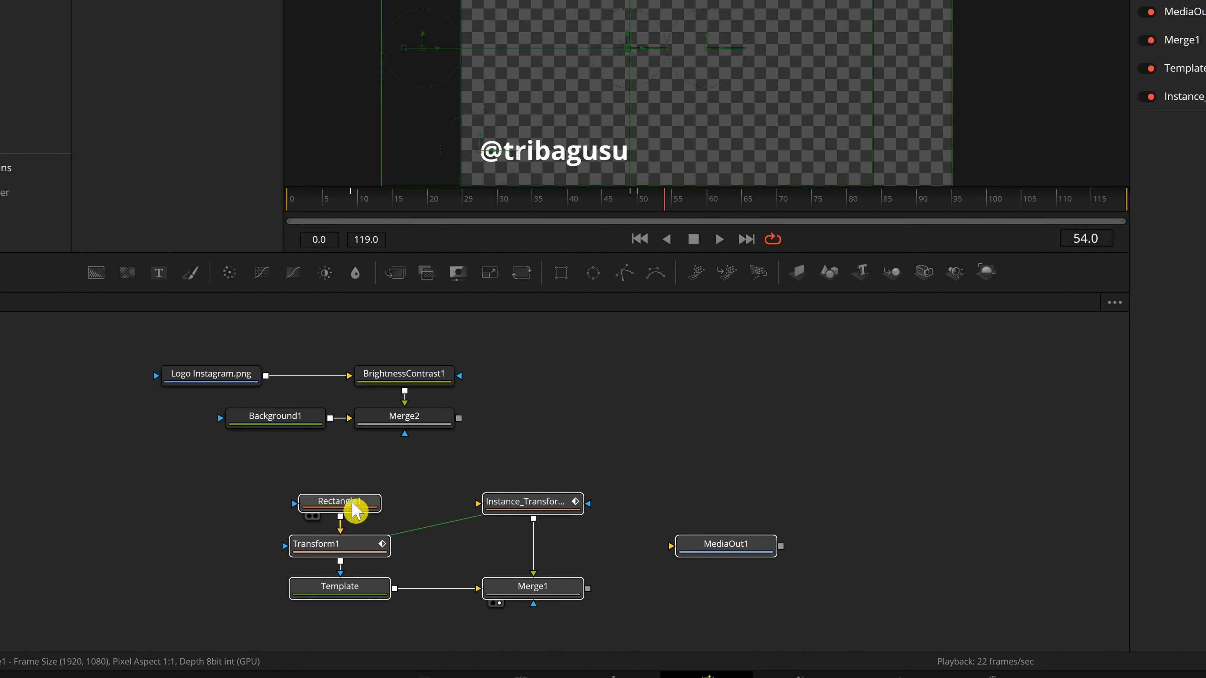
drag(378, 502, 506, 504)
drag(696, 457, 674, 625)
drag(681, 504, 617, 505)
drag(377, 480, 691, 625)
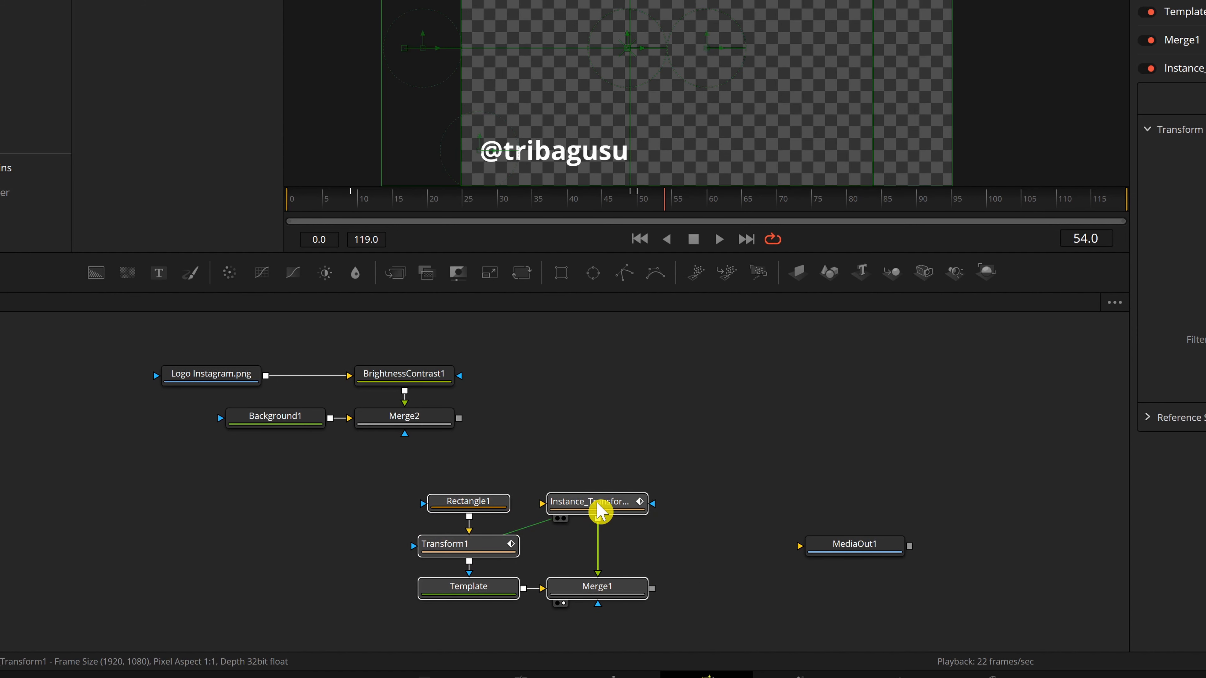
right_click(600, 512)
mouse_move(716, 246)
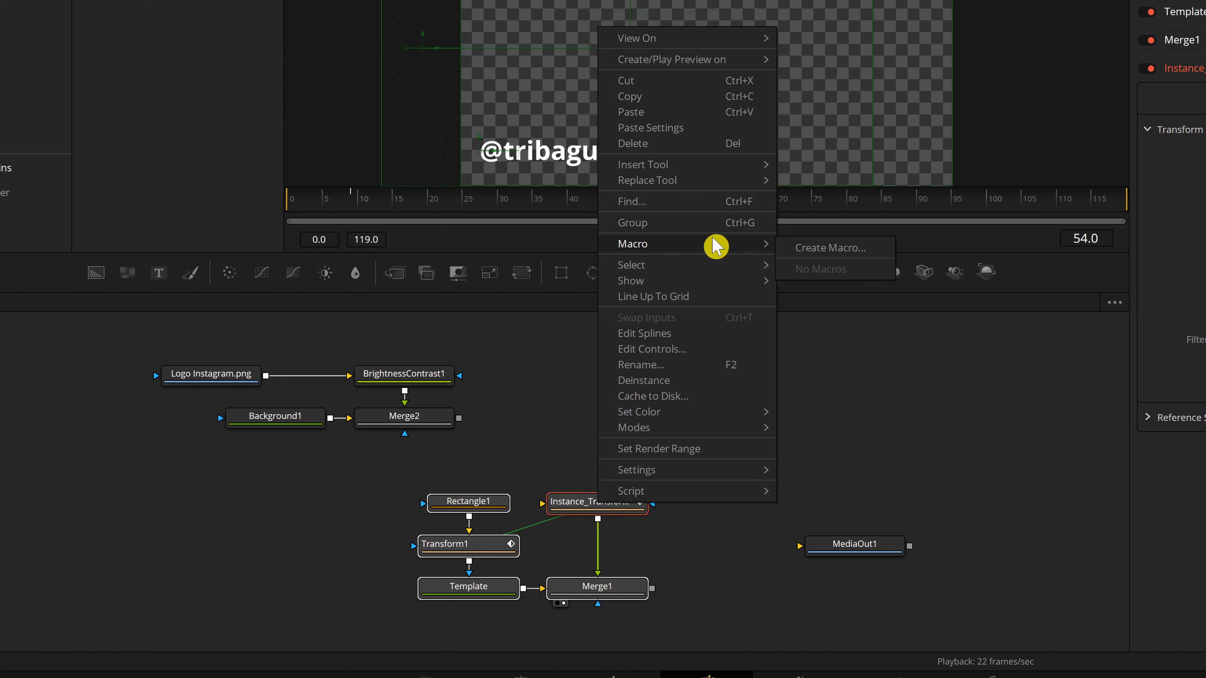
click(865, 253)
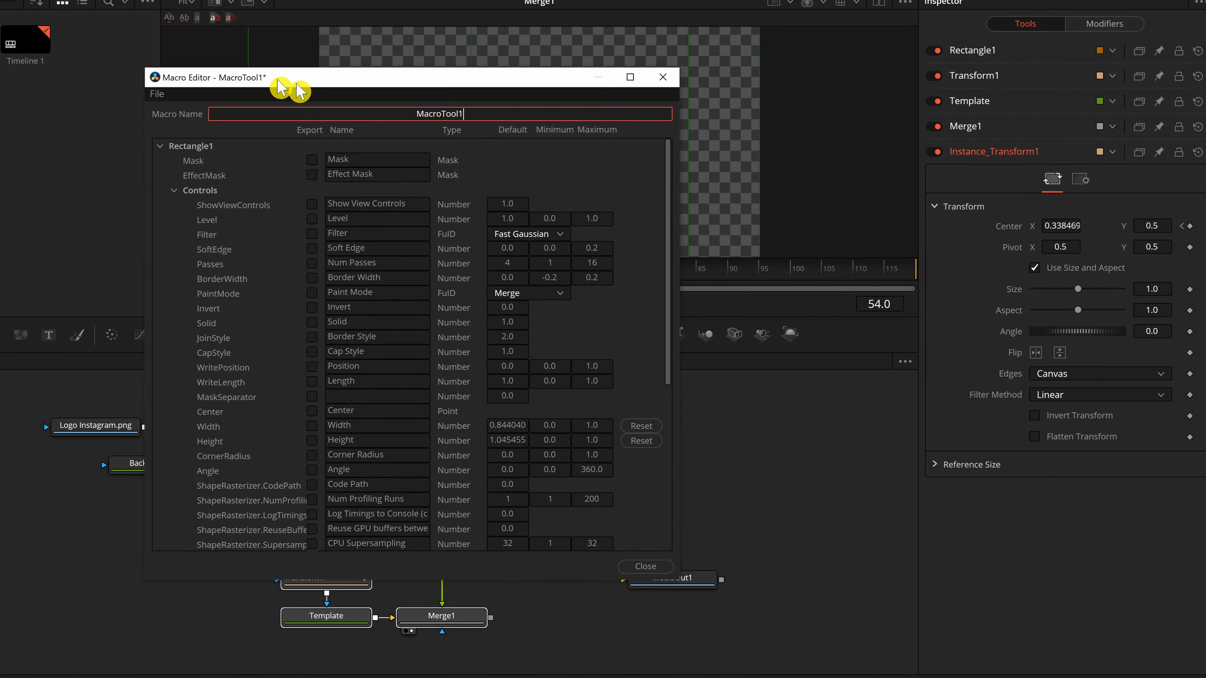
In the Macro Editor, collapse the tool list and expand the Template node's parameters.
drag(280, 87, 520, 64)
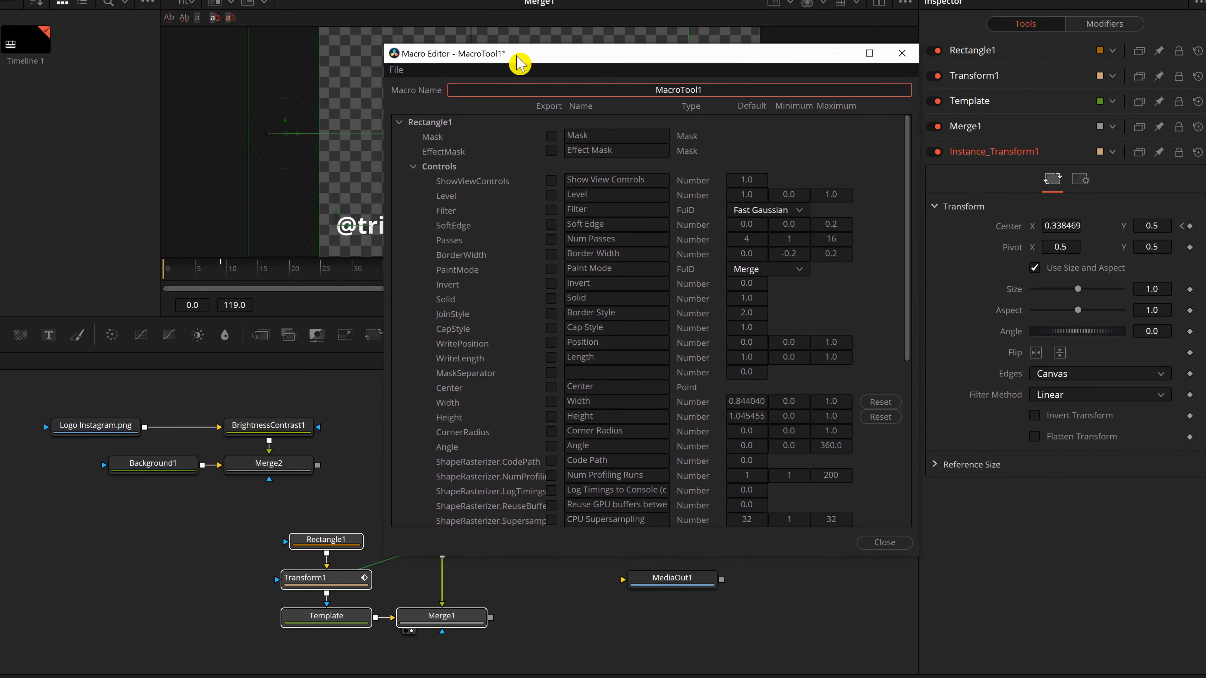
click(400, 123)
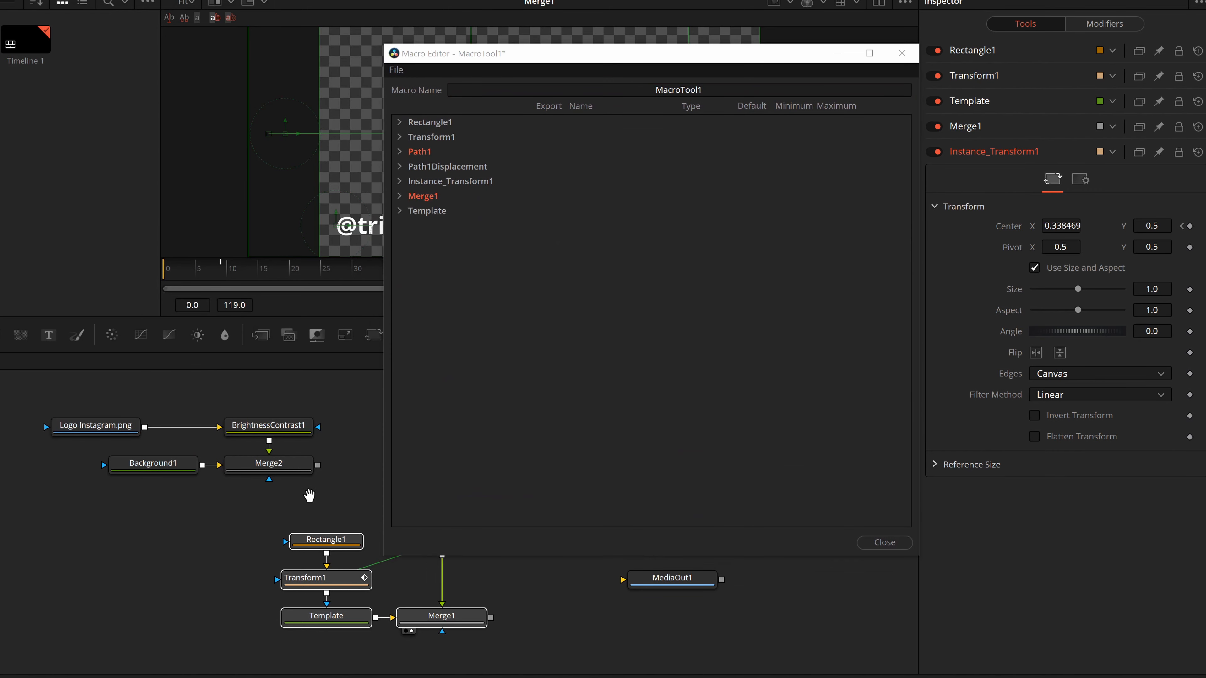
drag(309, 492, 159, 425)
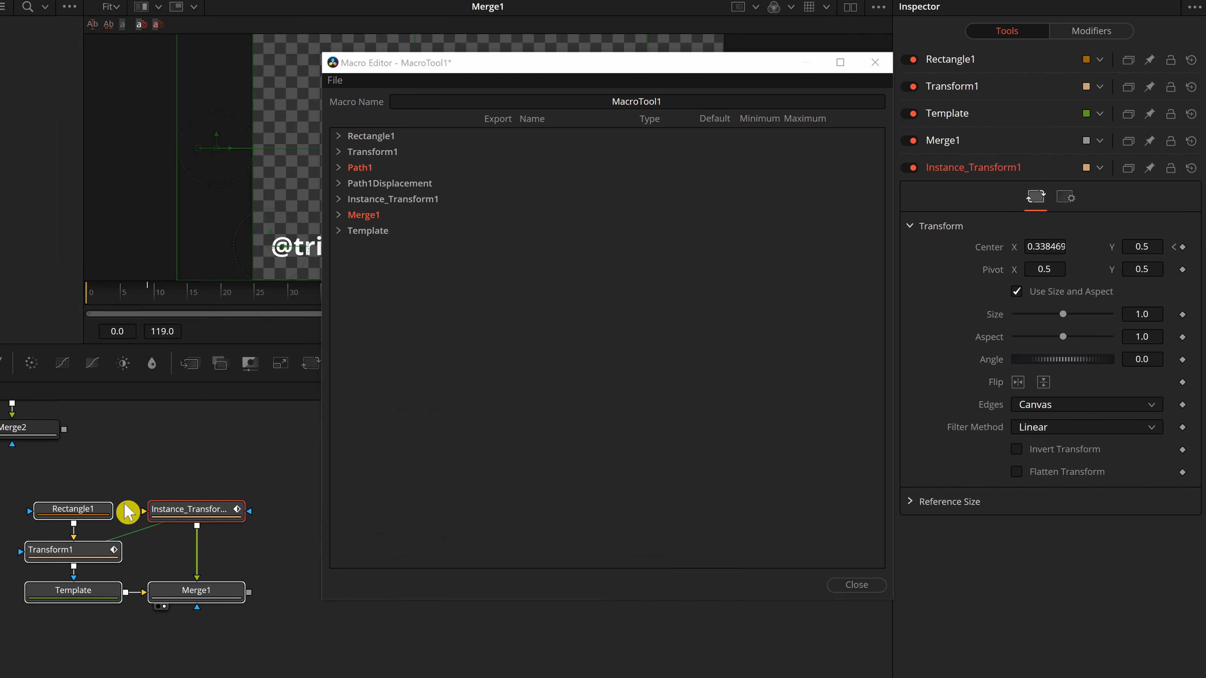
drag(164, 499, 200, 458)
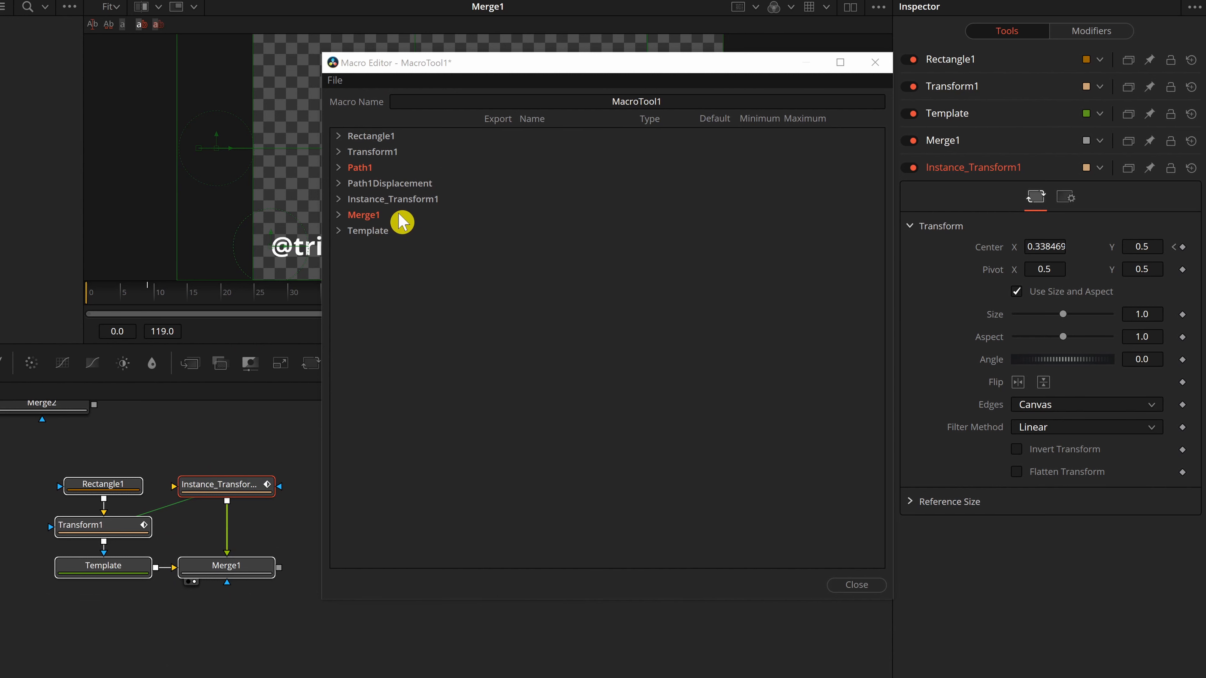
click(77, 452)
drag(456, 75, 432, 77)
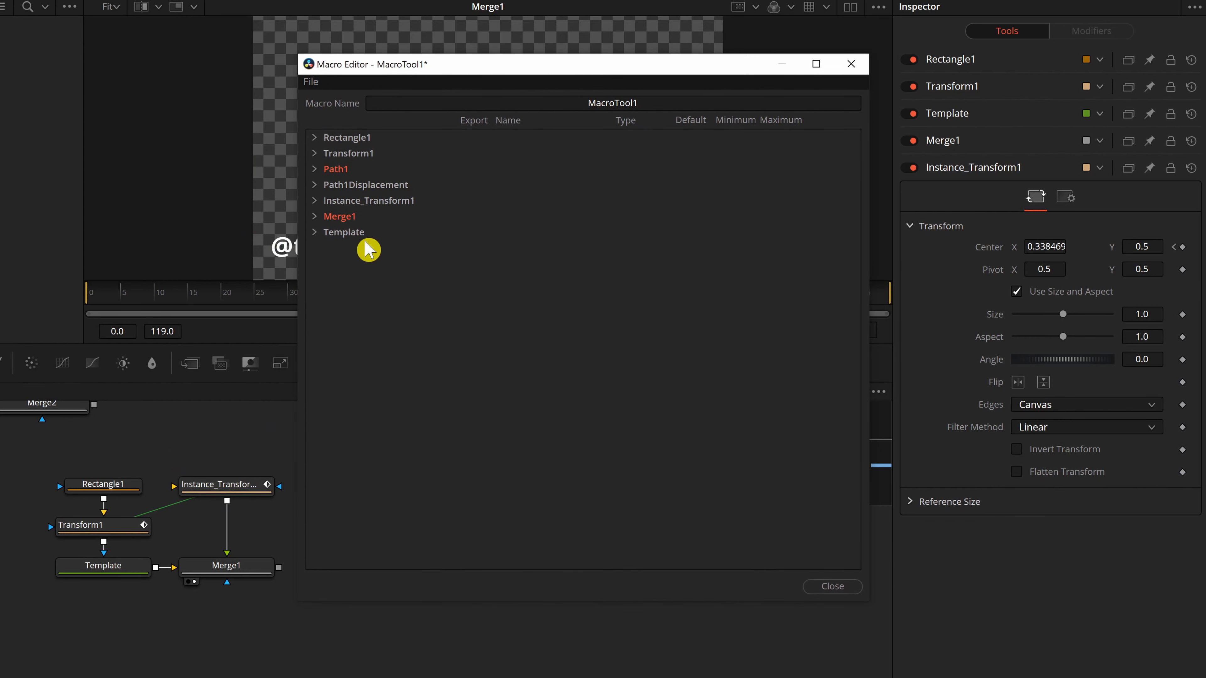
click(125, 579)
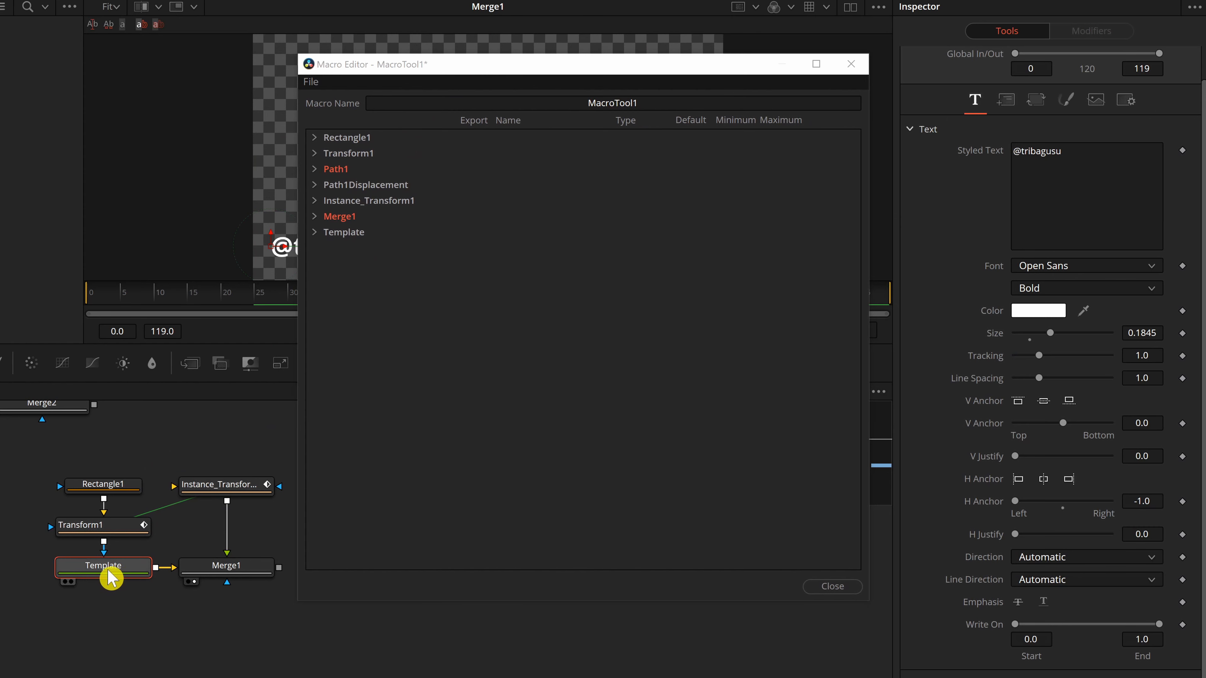
drag(466, 73, 442, 76)
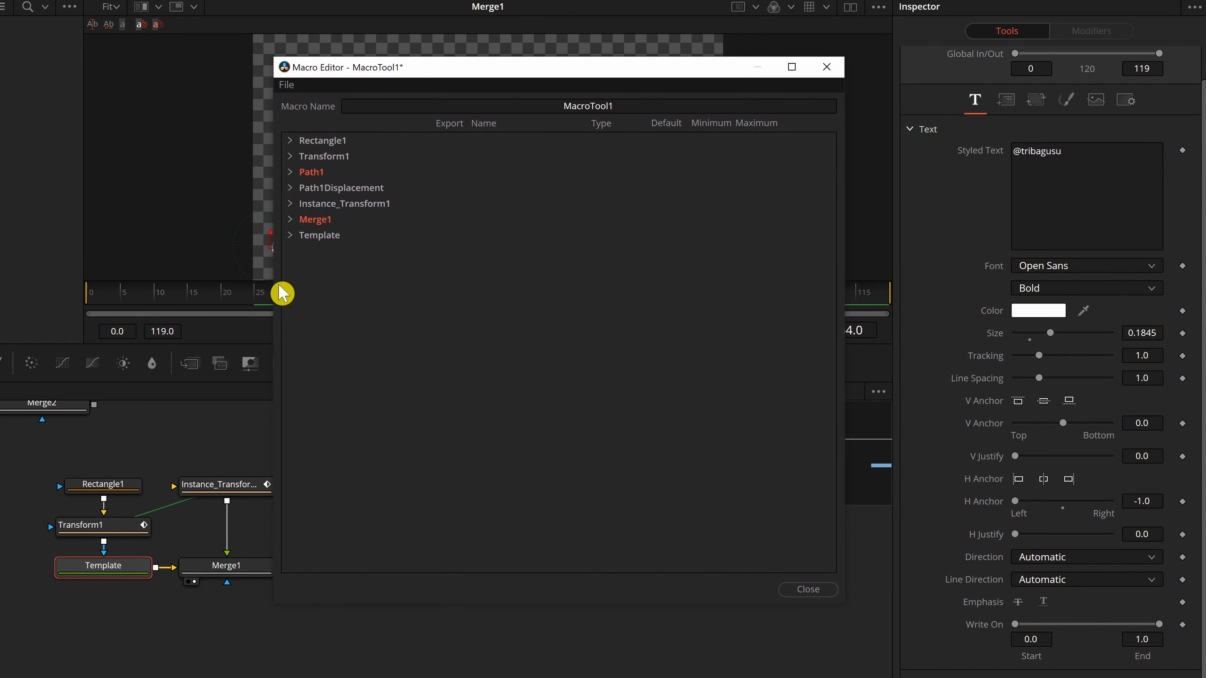
click(290, 236)
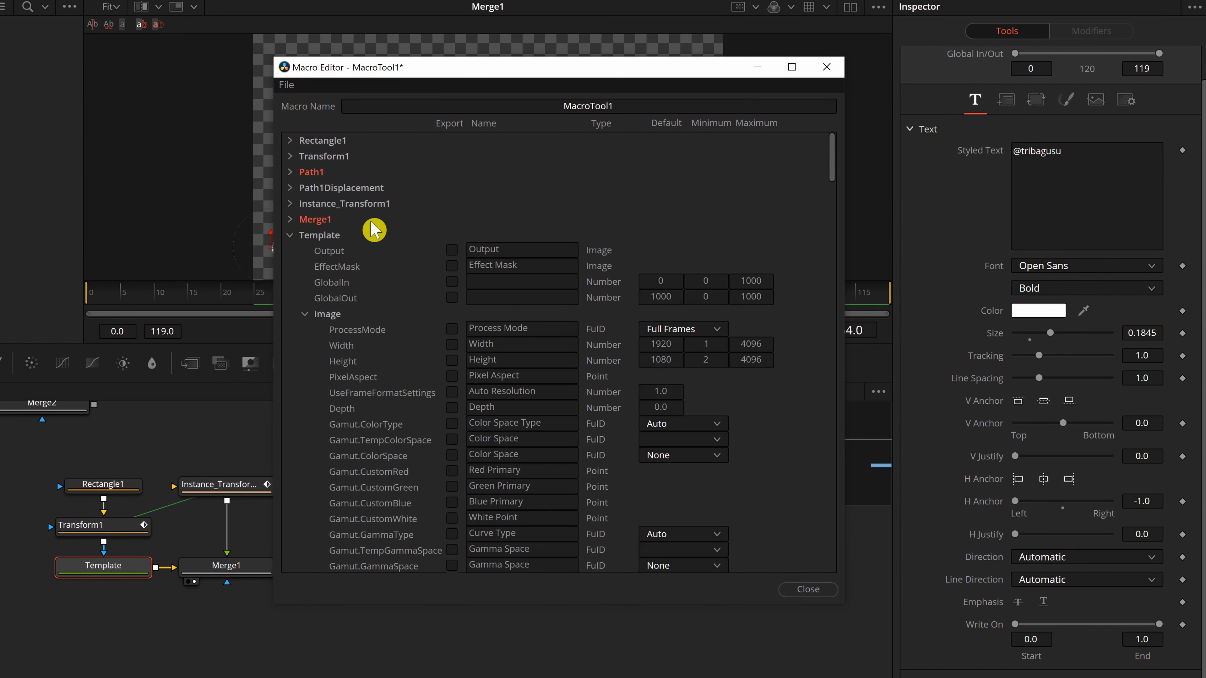
Mark the Template's StyledText and Font parameters for export in the macro.
scroll(381, 370, down, 10)
scroll(391, 464, down, 15)
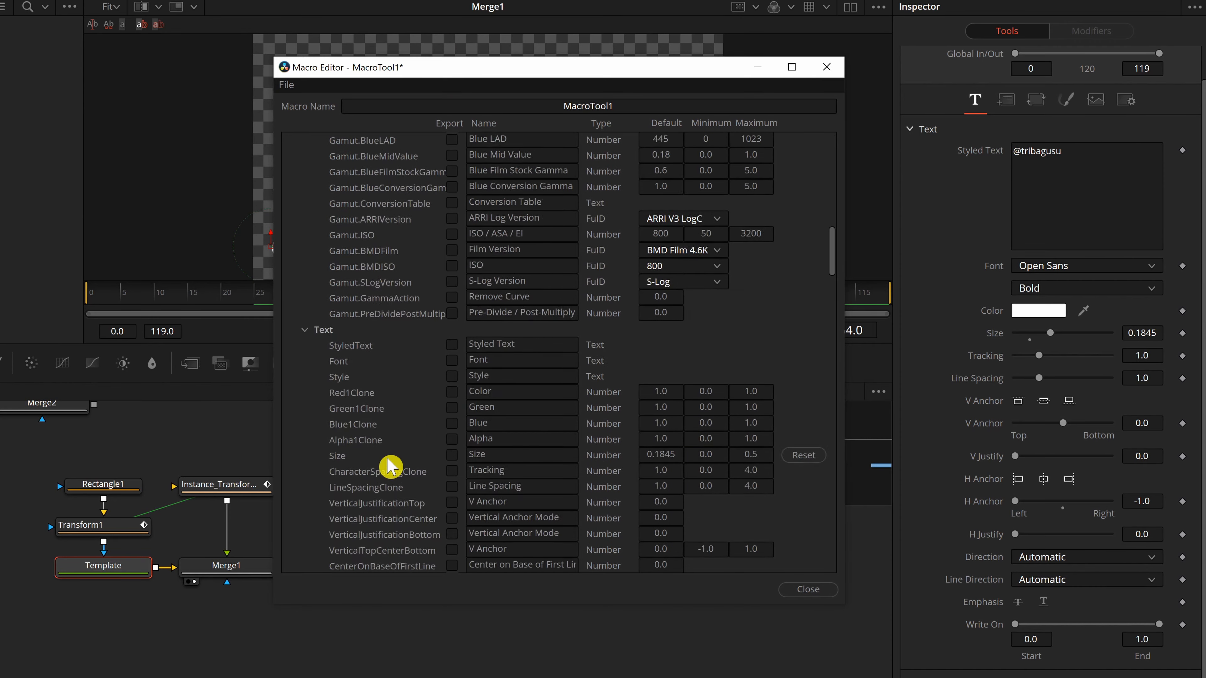
scroll(400, 468, down, 5)
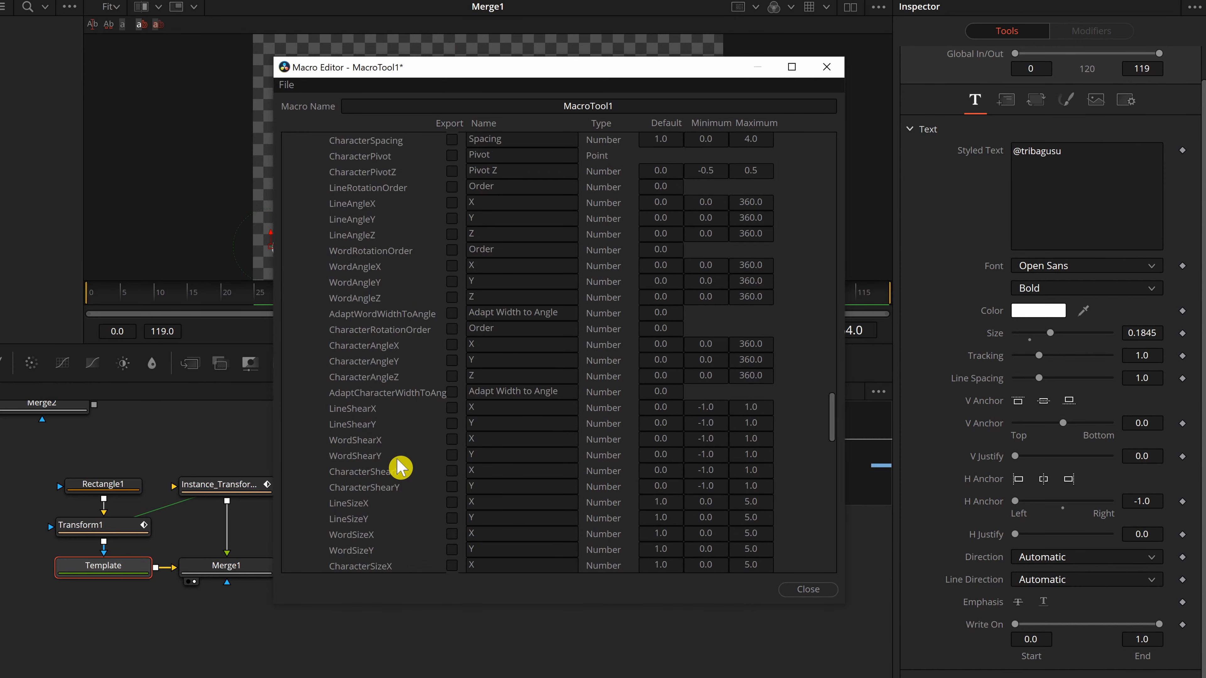
scroll(400, 468, up, 10)
scroll(400, 468, up, 20)
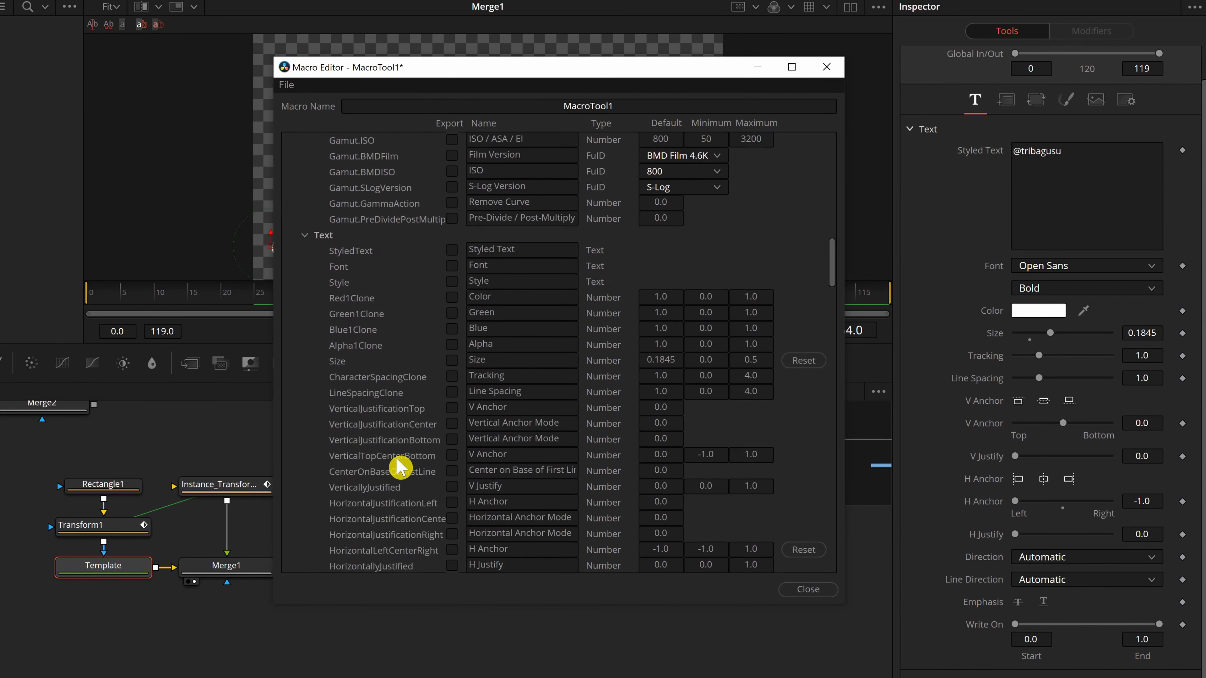
scroll(400, 468, down, 1)
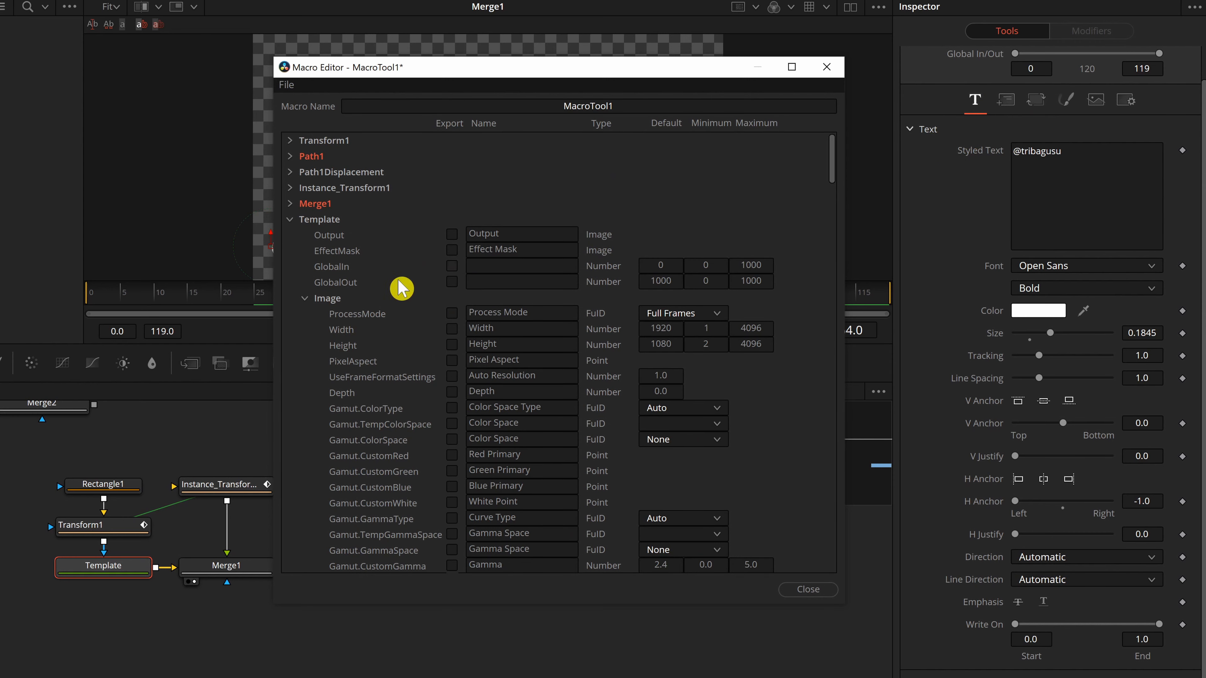
scroll(346, 464, down, 20)
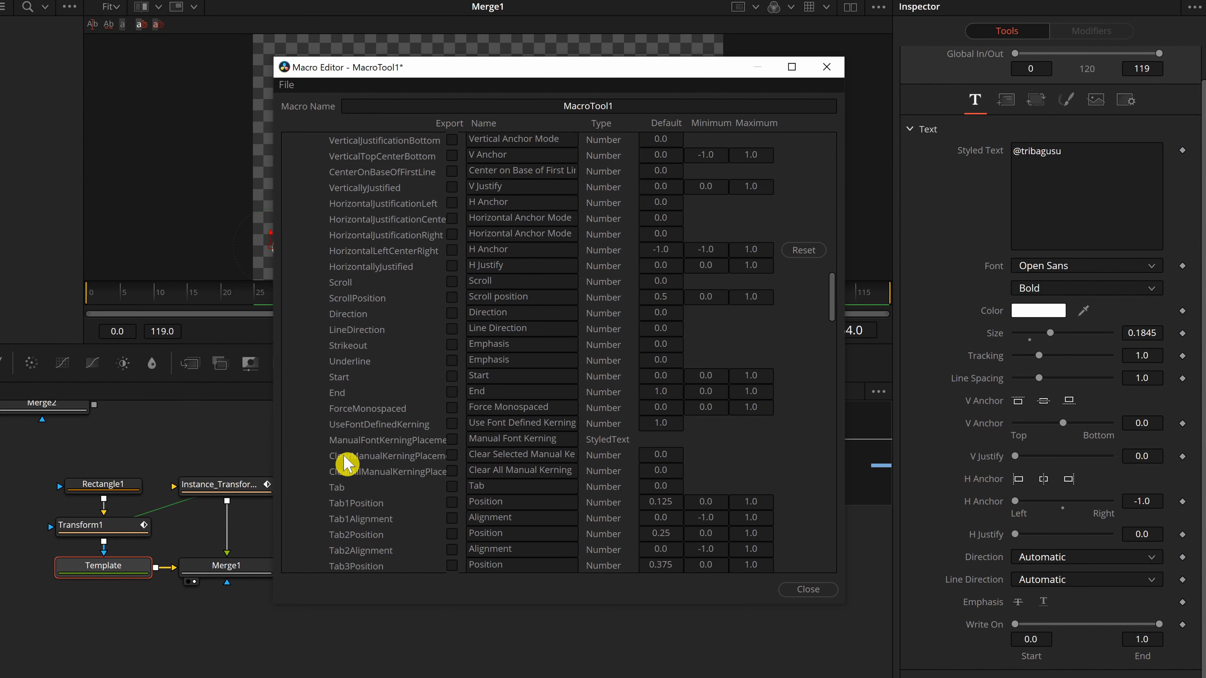
scroll(346, 463, up, 8)
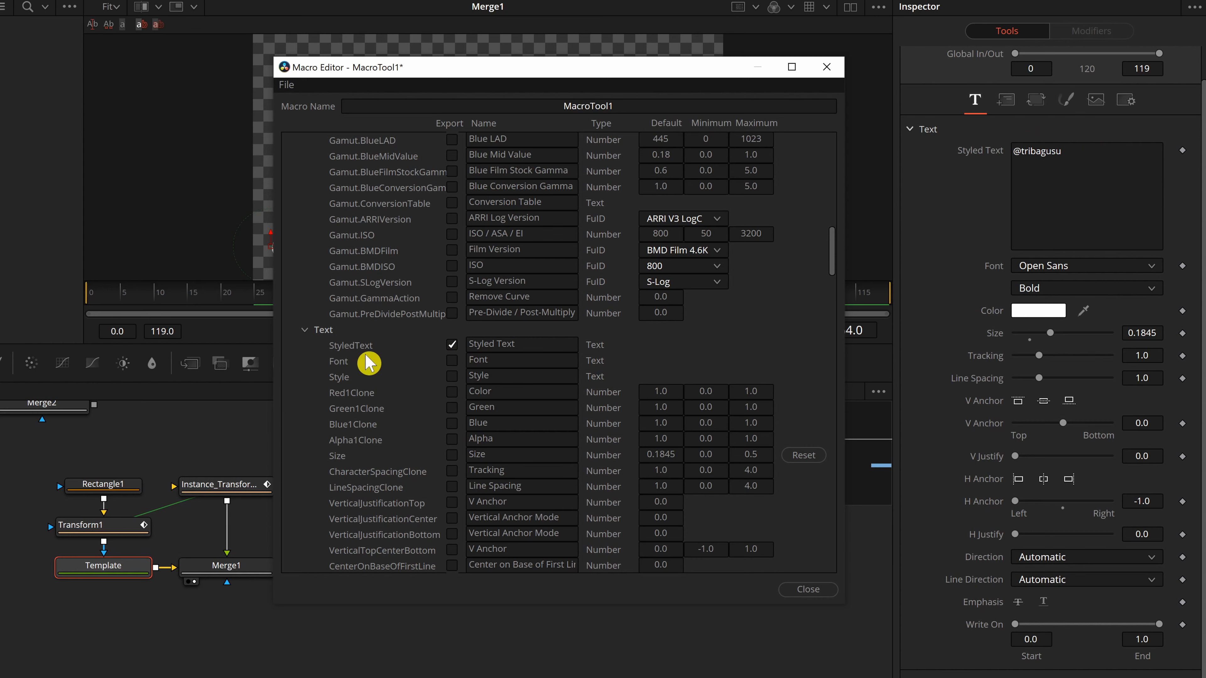
click(452, 361)
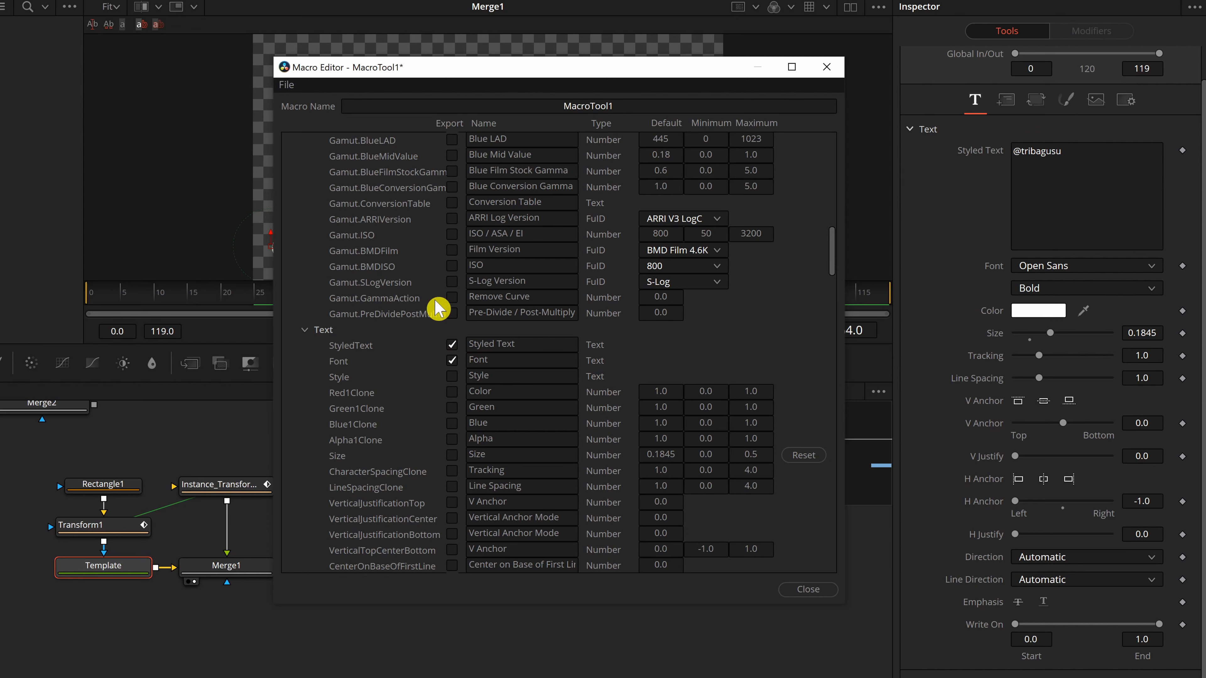
Mark the Template's layout Center parameter for export in the macro.
scroll(431, 433, down, 15)
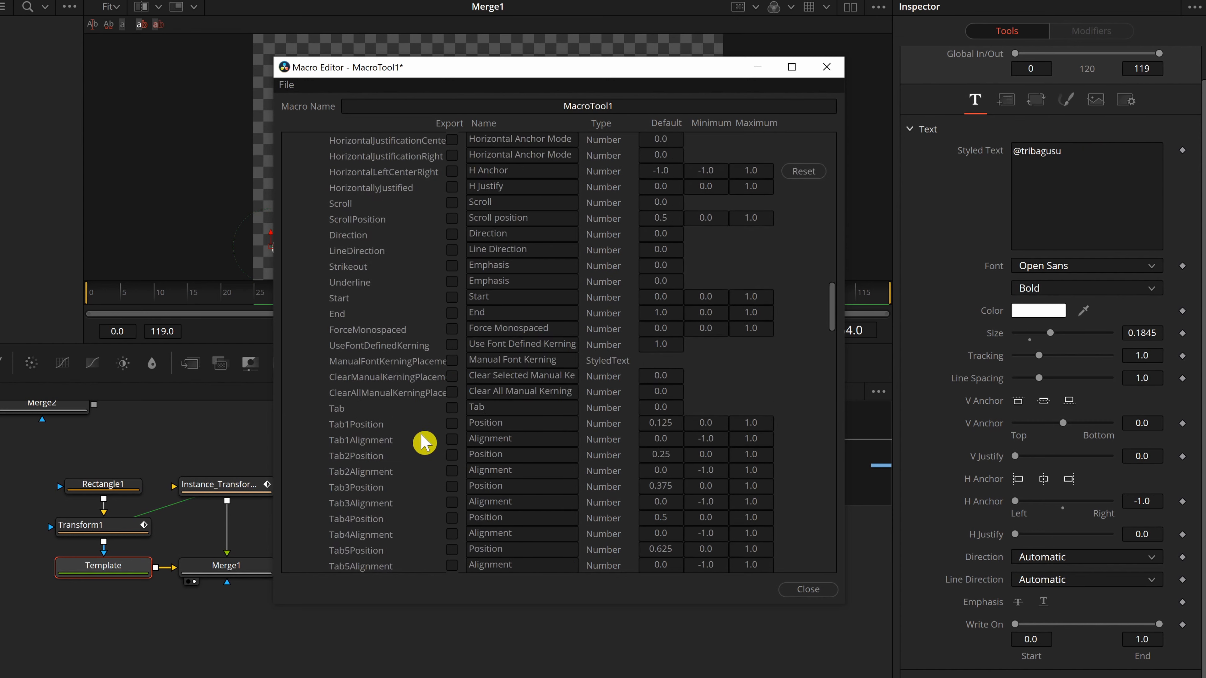
scroll(424, 445, down, 9)
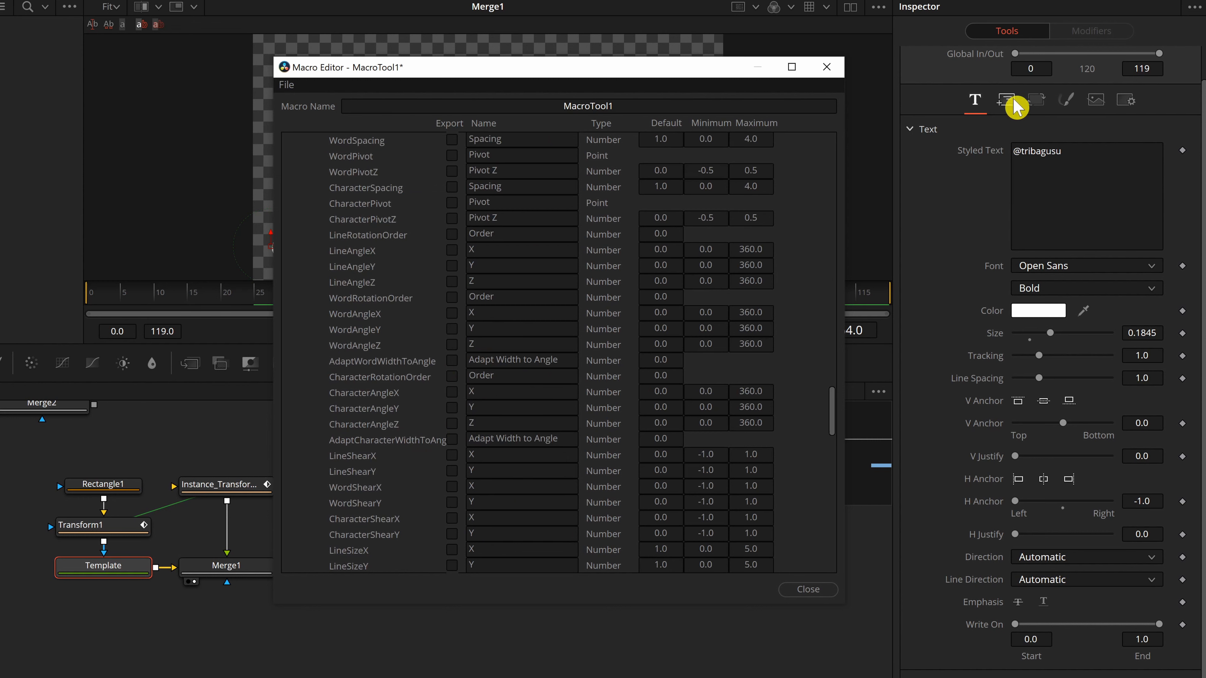
click(1011, 102)
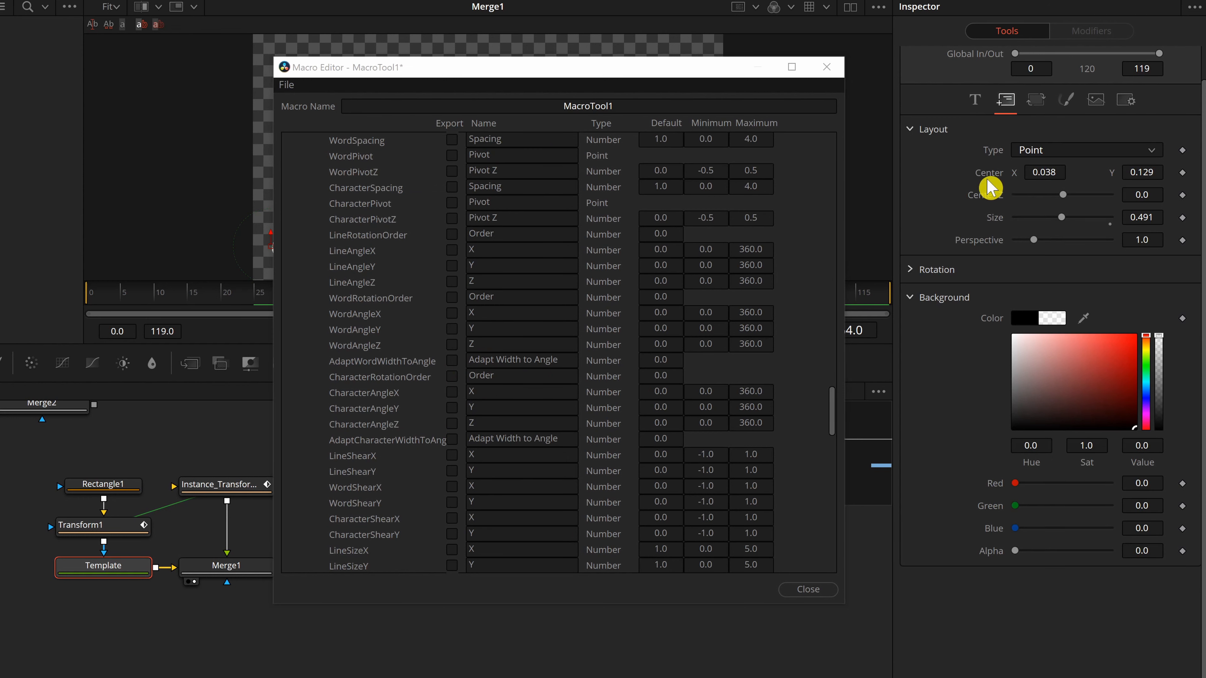
scroll(390, 450, down, 10)
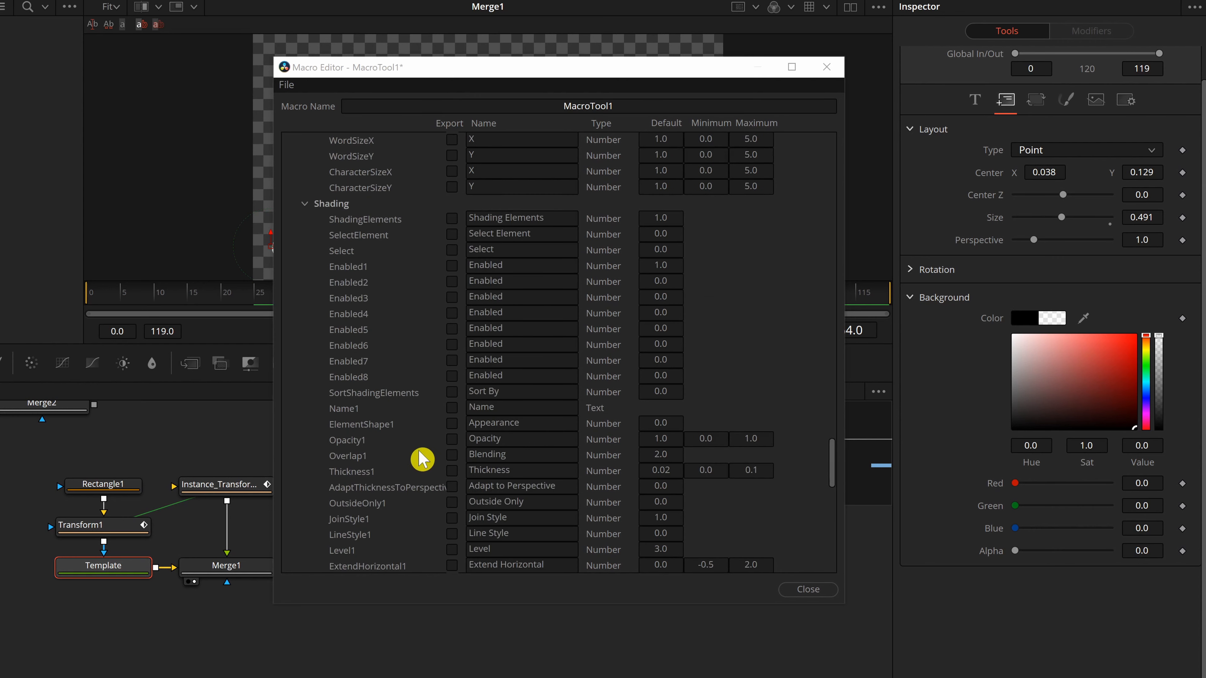
scroll(408, 447, down, 12)
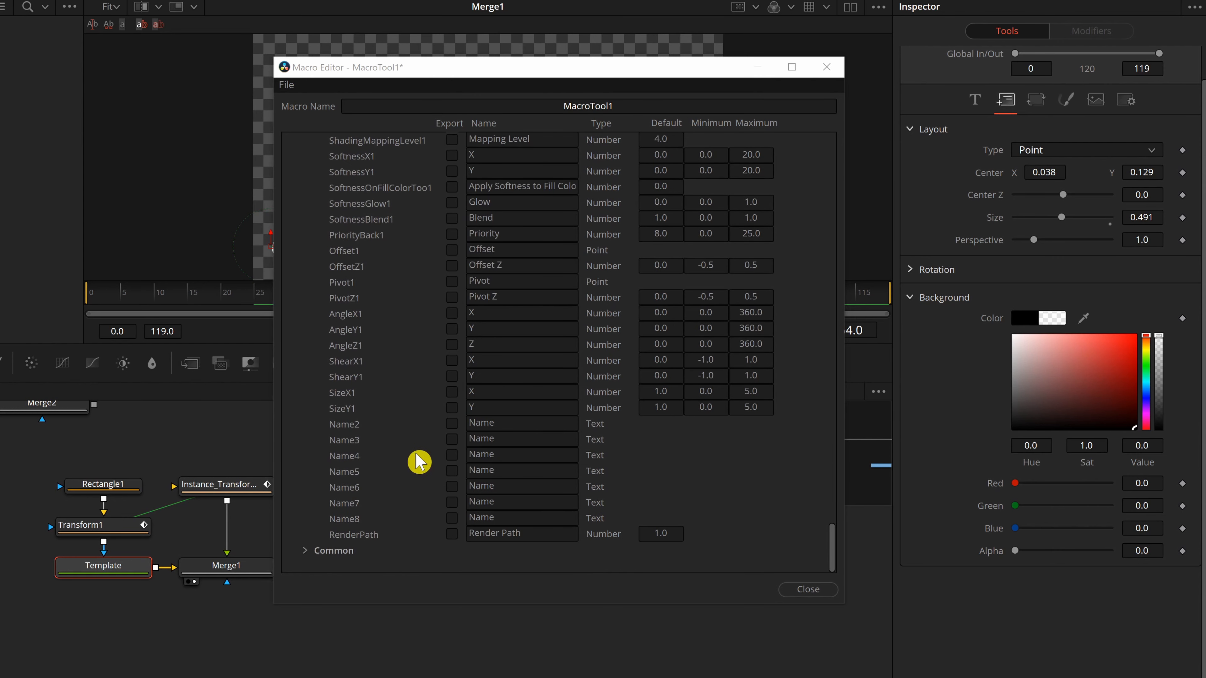
scroll(406, 478, up, 15)
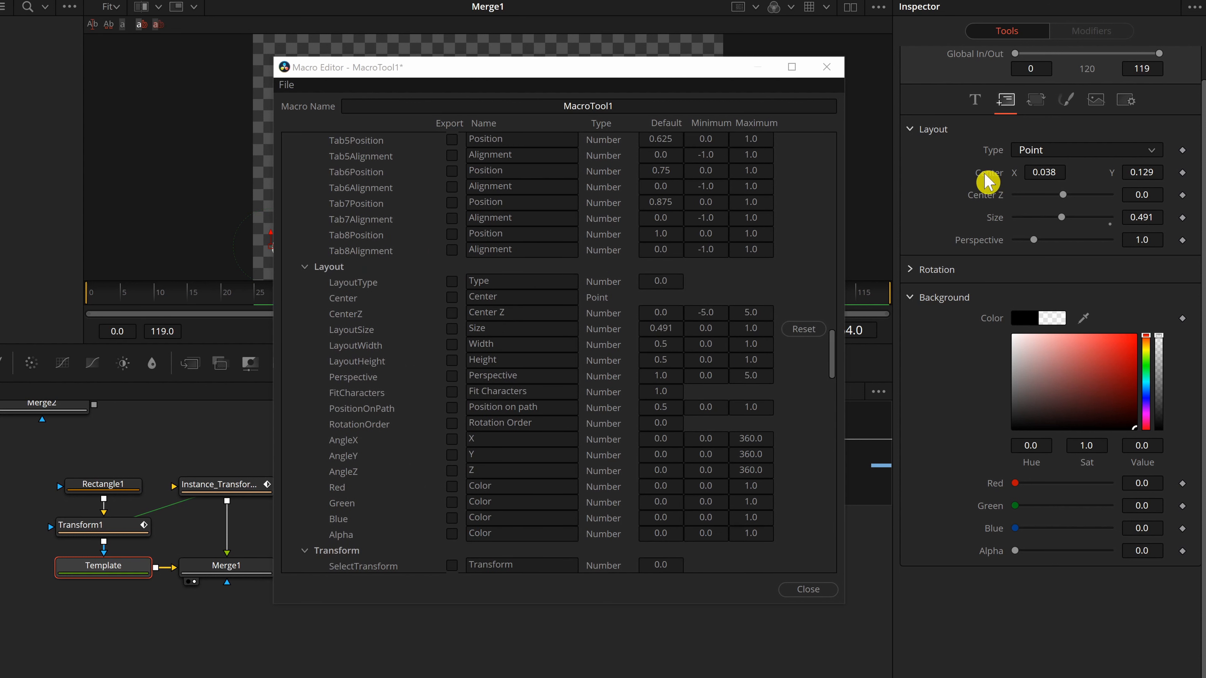
click(453, 299)
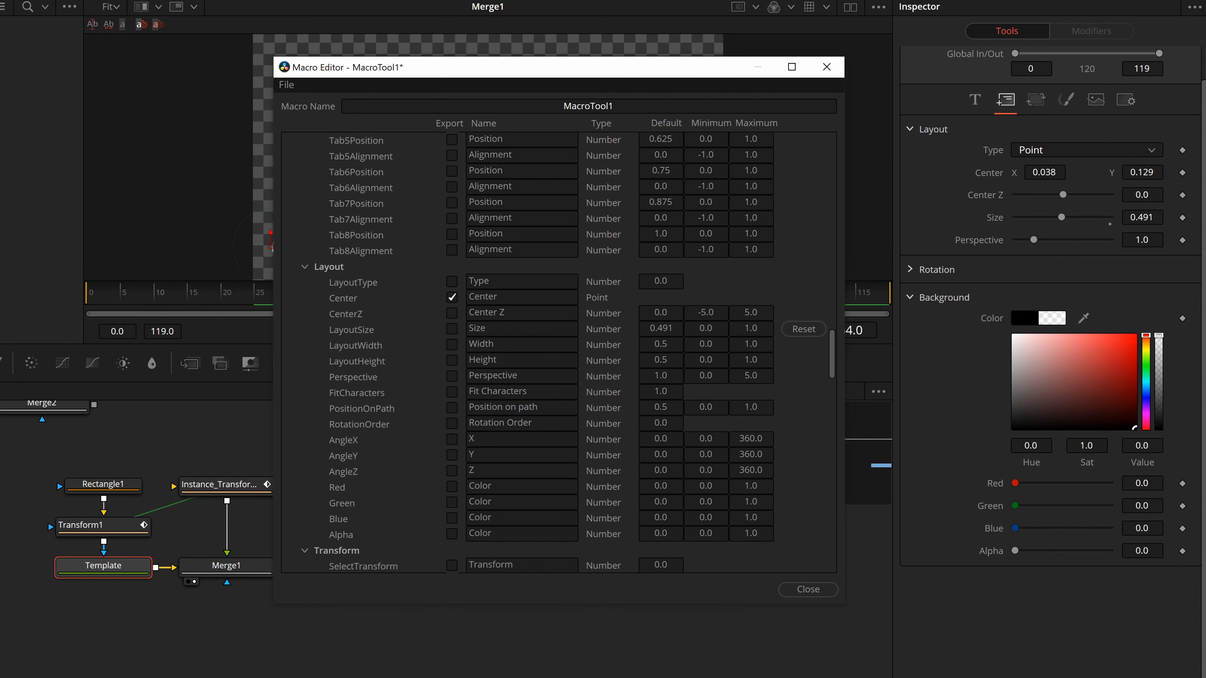
Collapse the Template node's parameter list in the Macro Editor.
scroll(452, 366, up, 20)
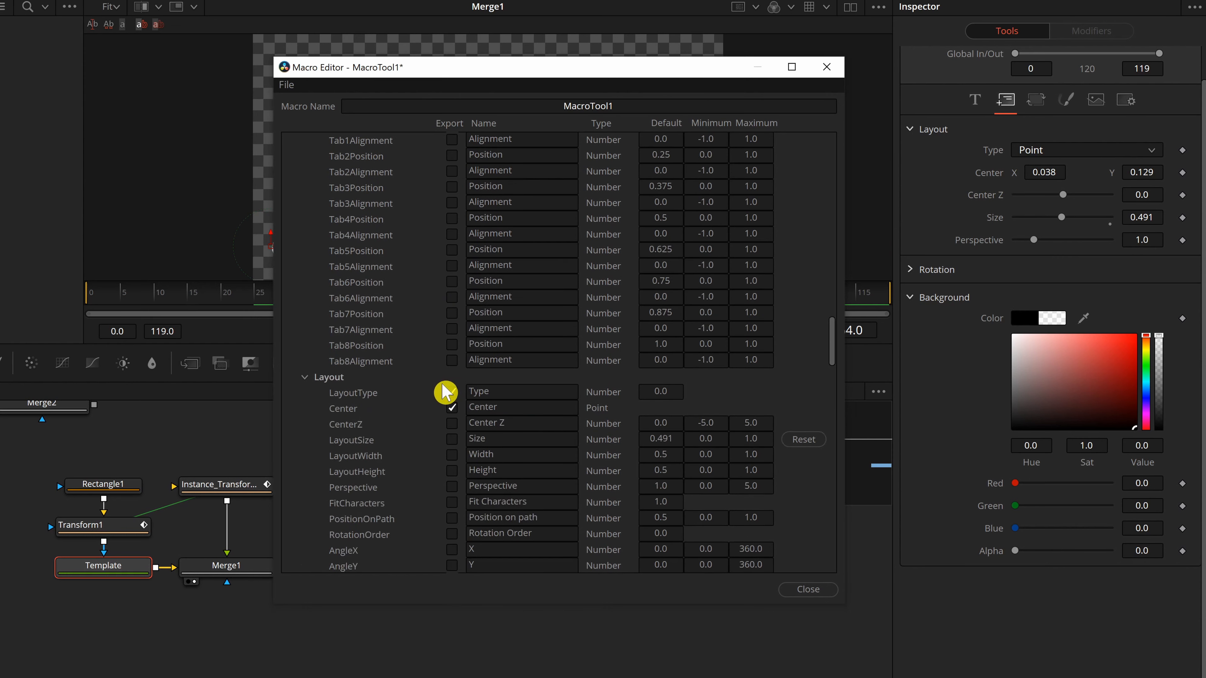
scroll(420, 426, up, 8)
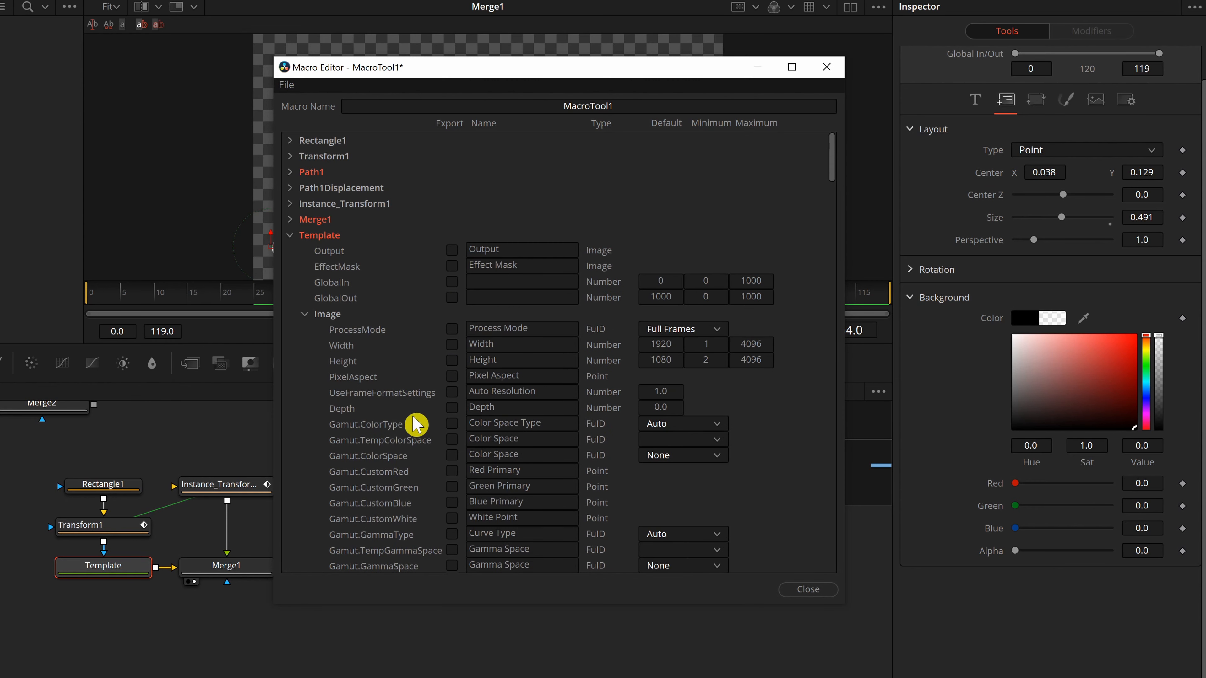
click(290, 236)
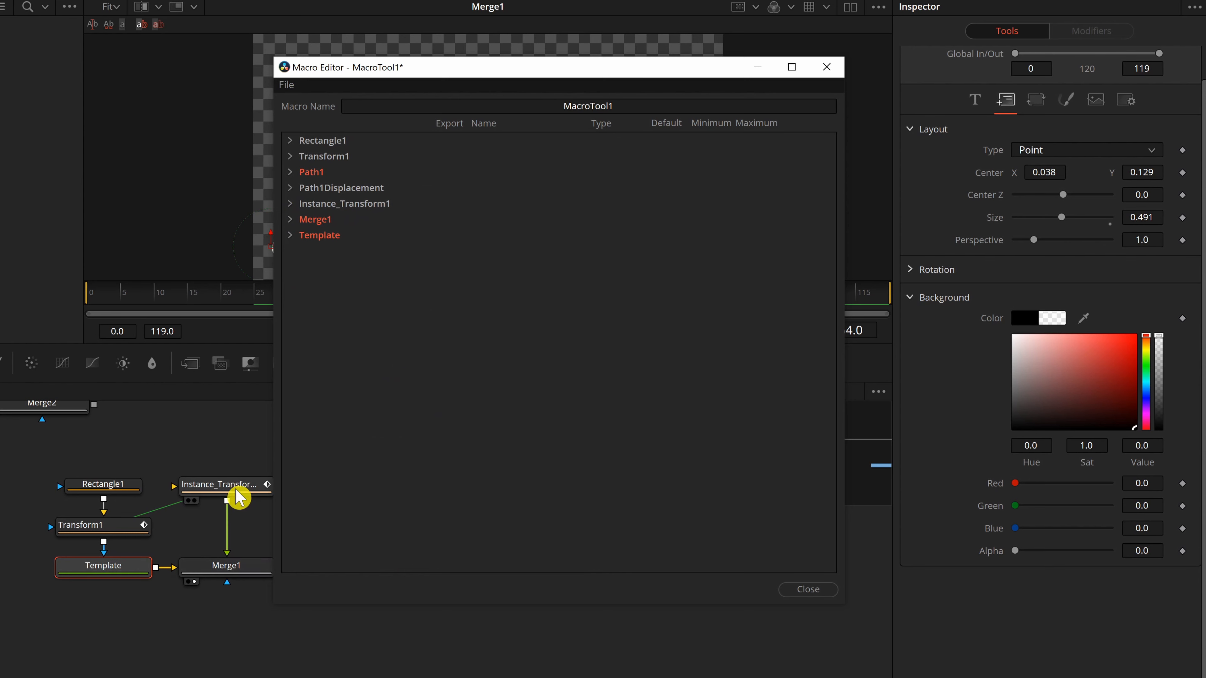
Select the Instance_Transform1, Transform1, Rectangle1 and Template nodes in turn to review their settings.
click(240, 492)
click(129, 533)
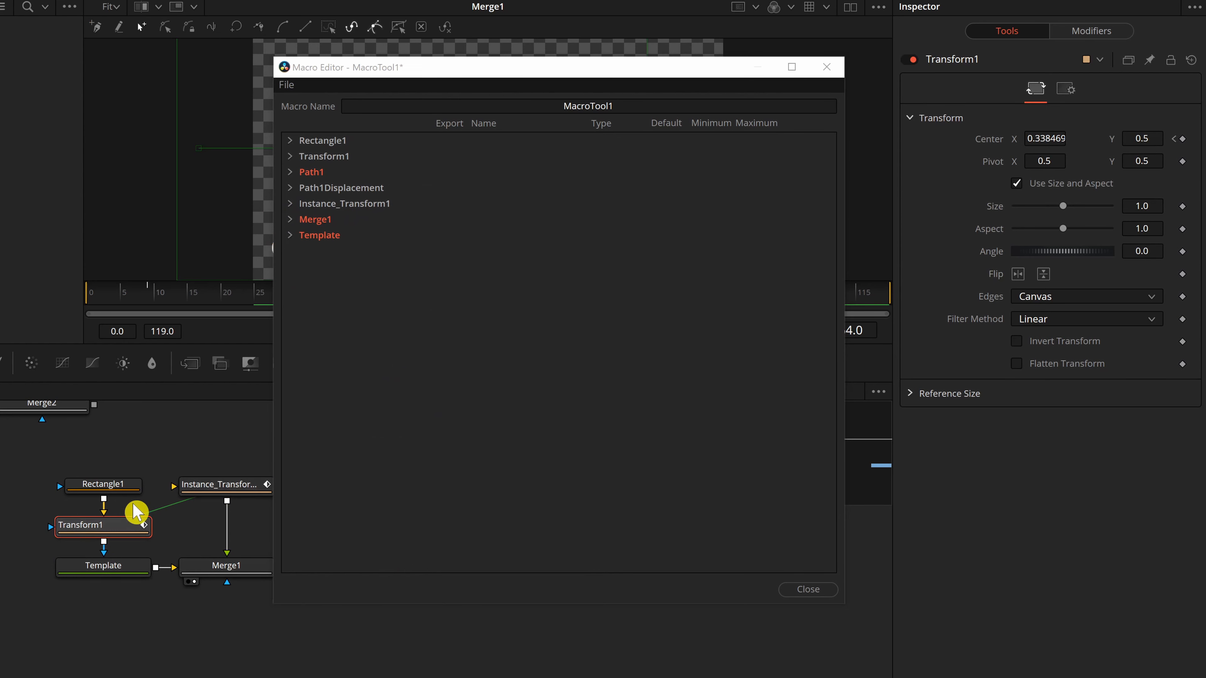
click(129, 488)
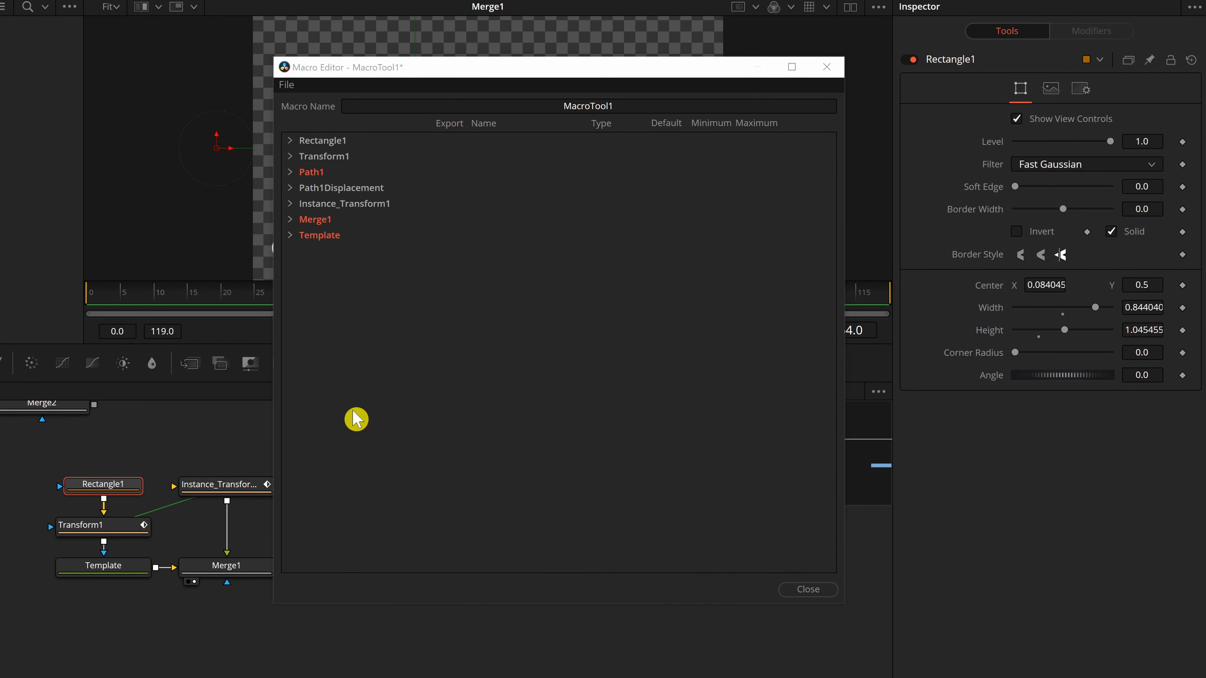
click(128, 566)
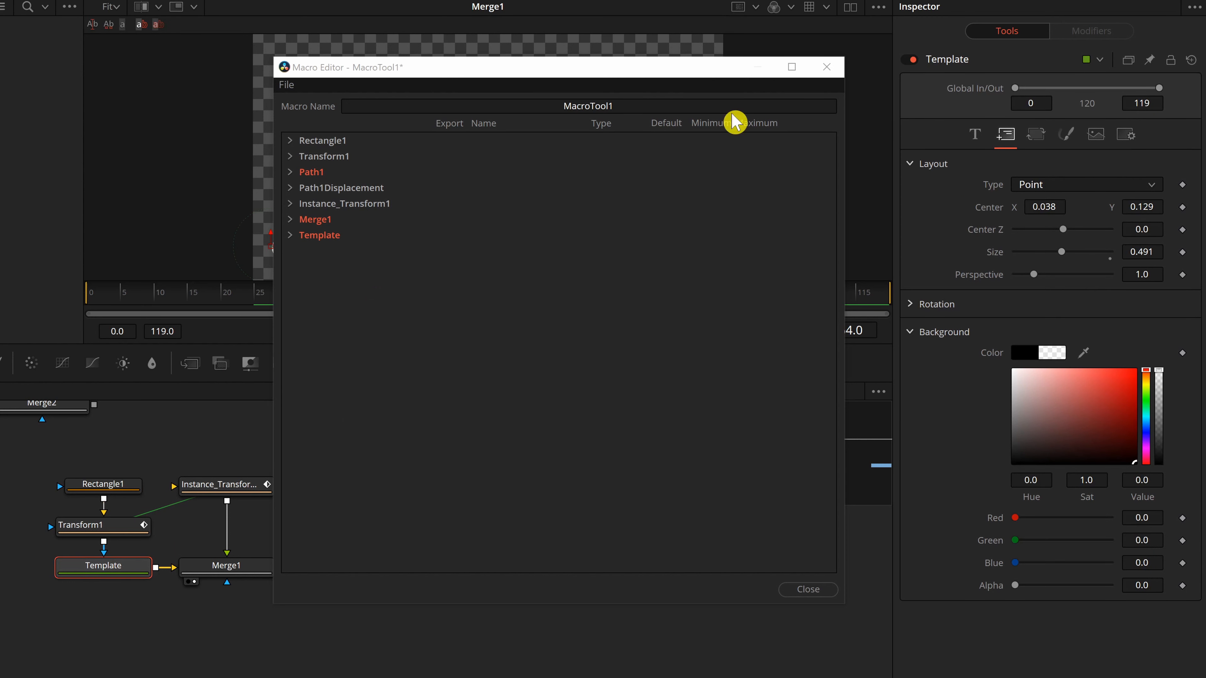
Close the Macro Editor, saving the changes, and save the macro as "mao nama apa".
click(808, 591)
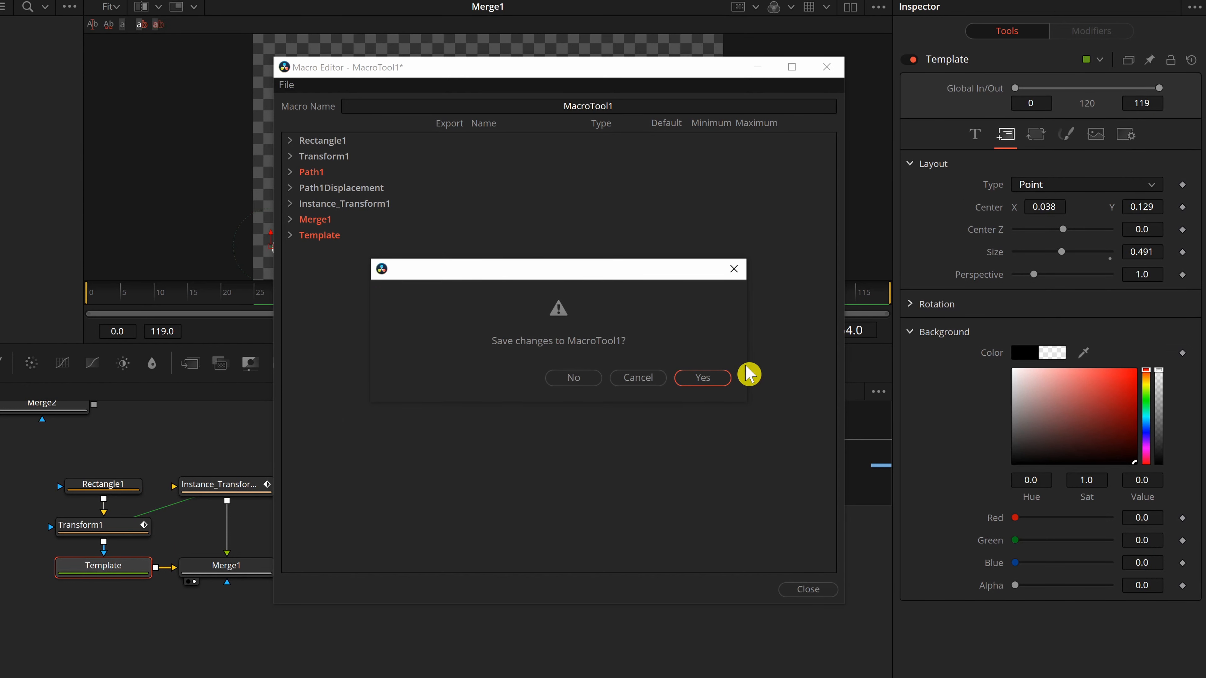
click(723, 379)
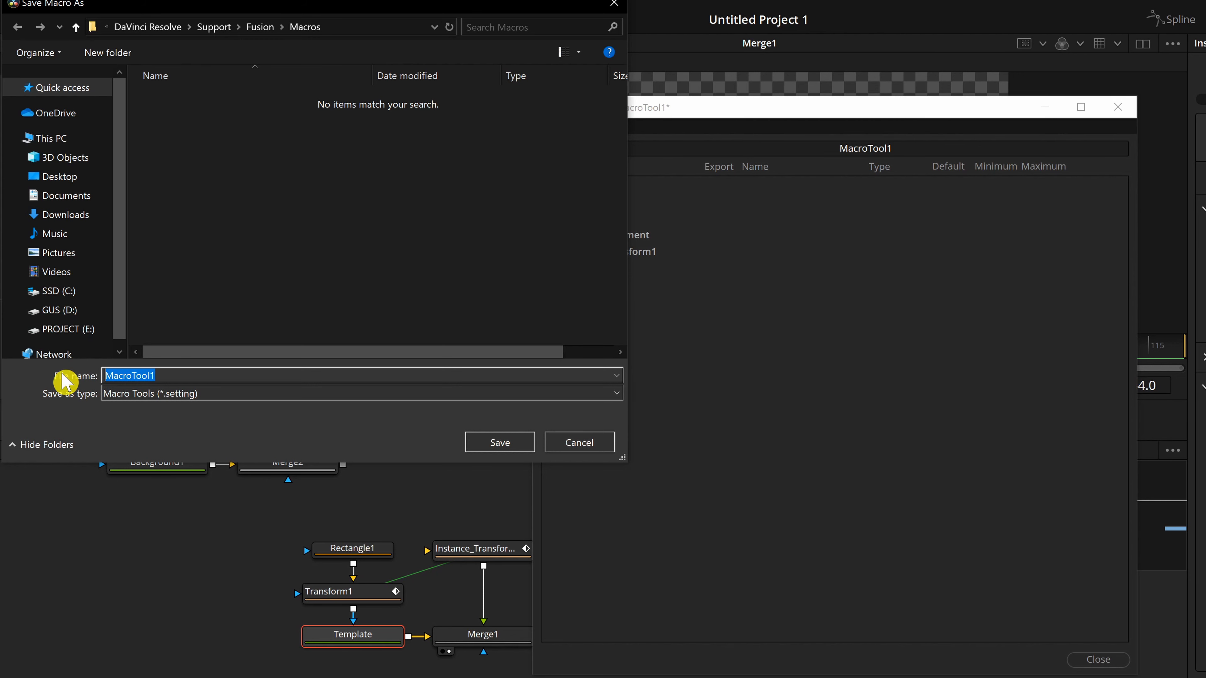
text(mao nama apa)
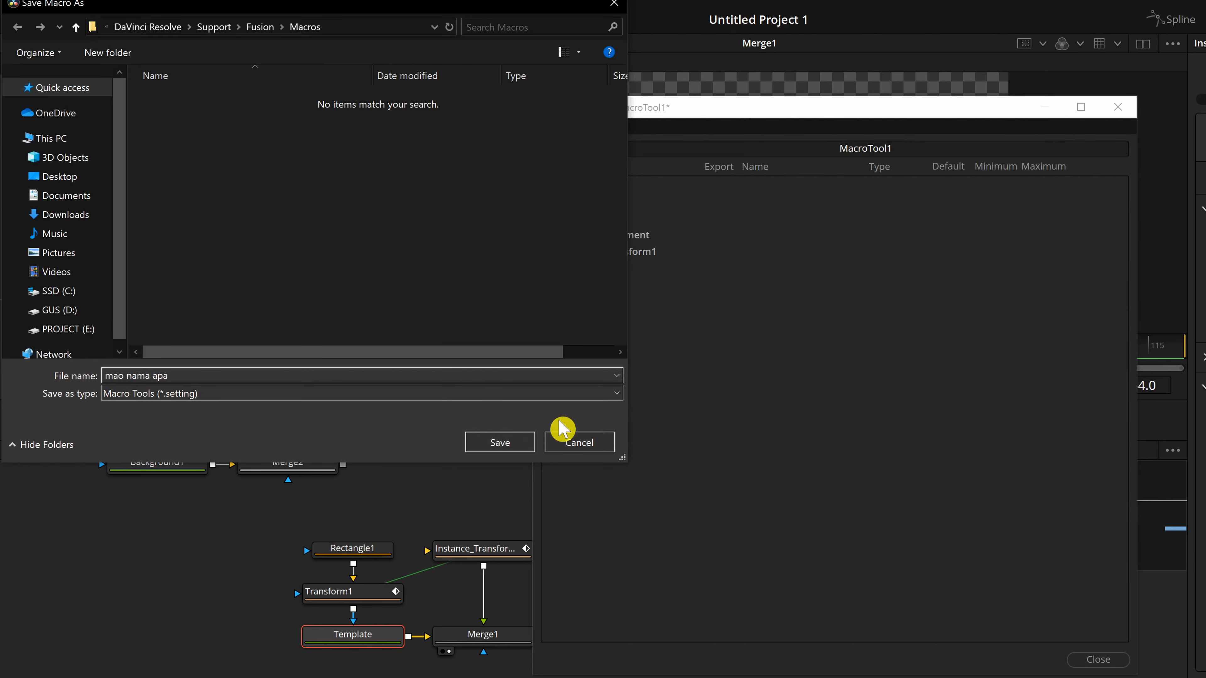
click(500, 443)
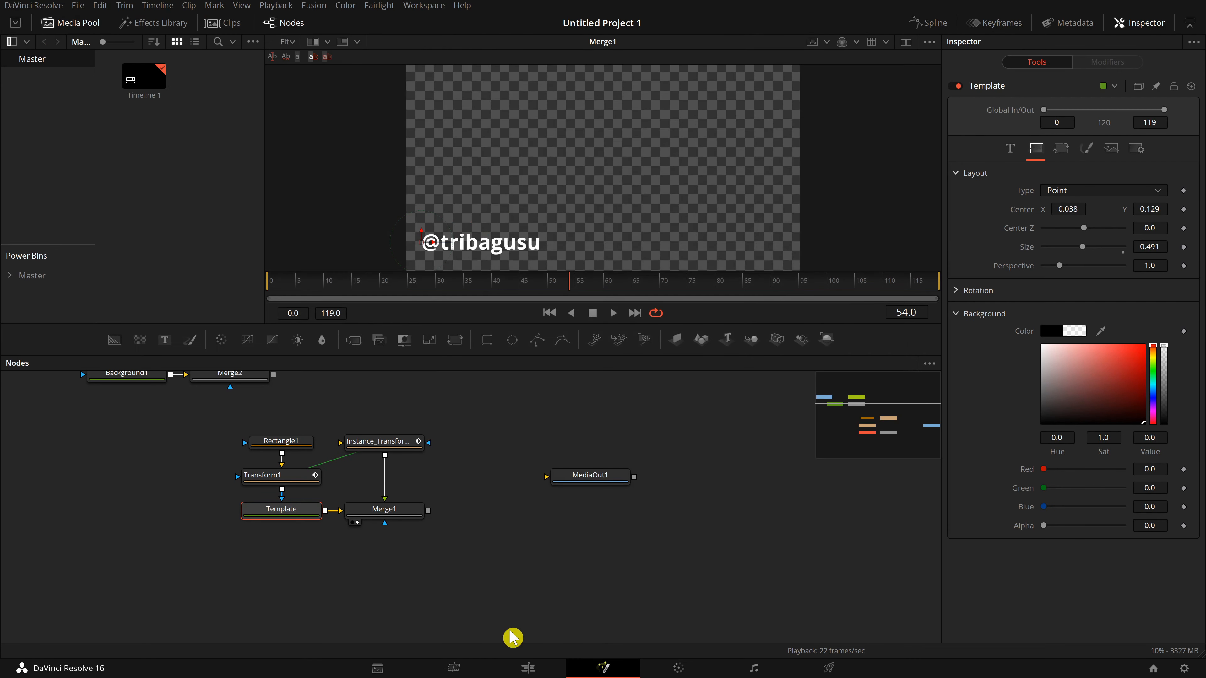
In the edit timeline, place a second Fusion Composition clip on Video 1 after the first and select it.
click(527, 674)
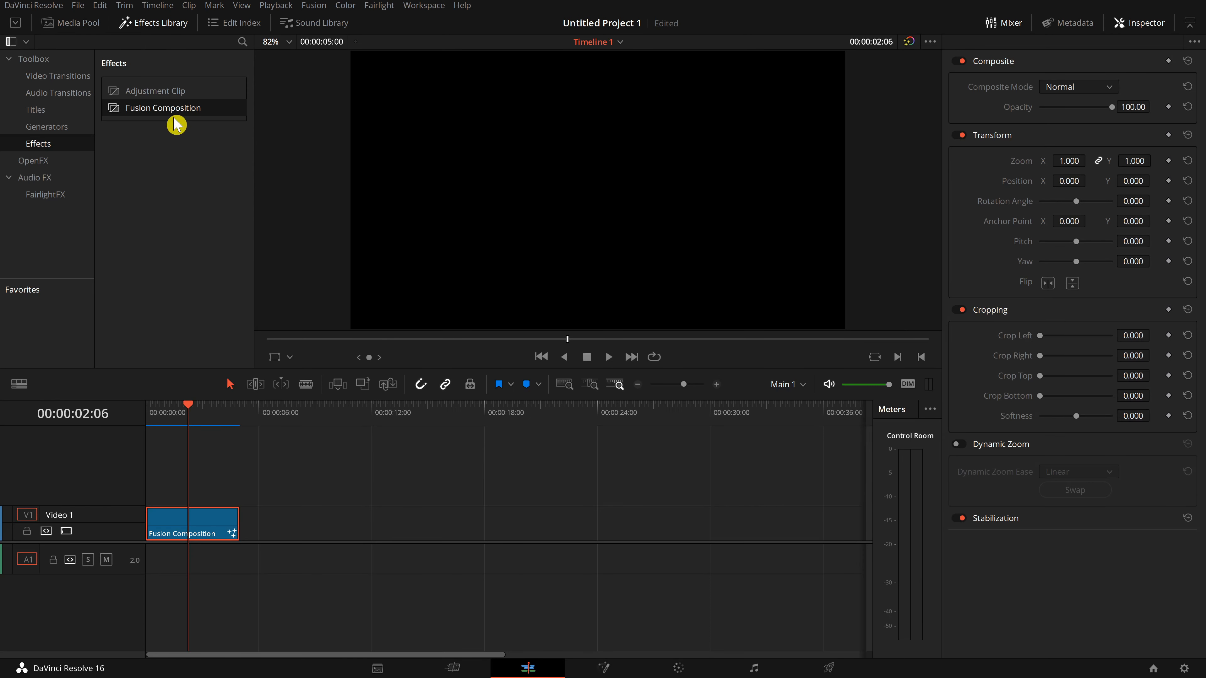
drag(174, 122, 322, 518)
click(354, 414)
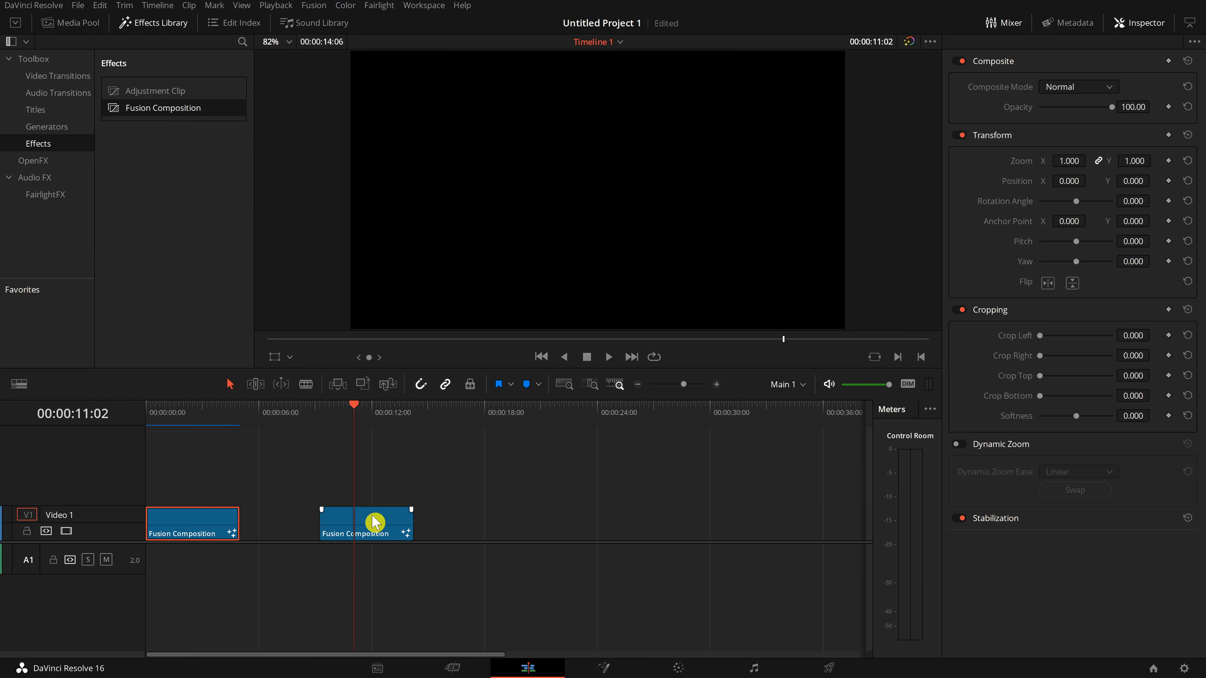
click(372, 520)
Open the new clip's Fusion composition and move the MediaOut1 node to the right.
click(610, 669)
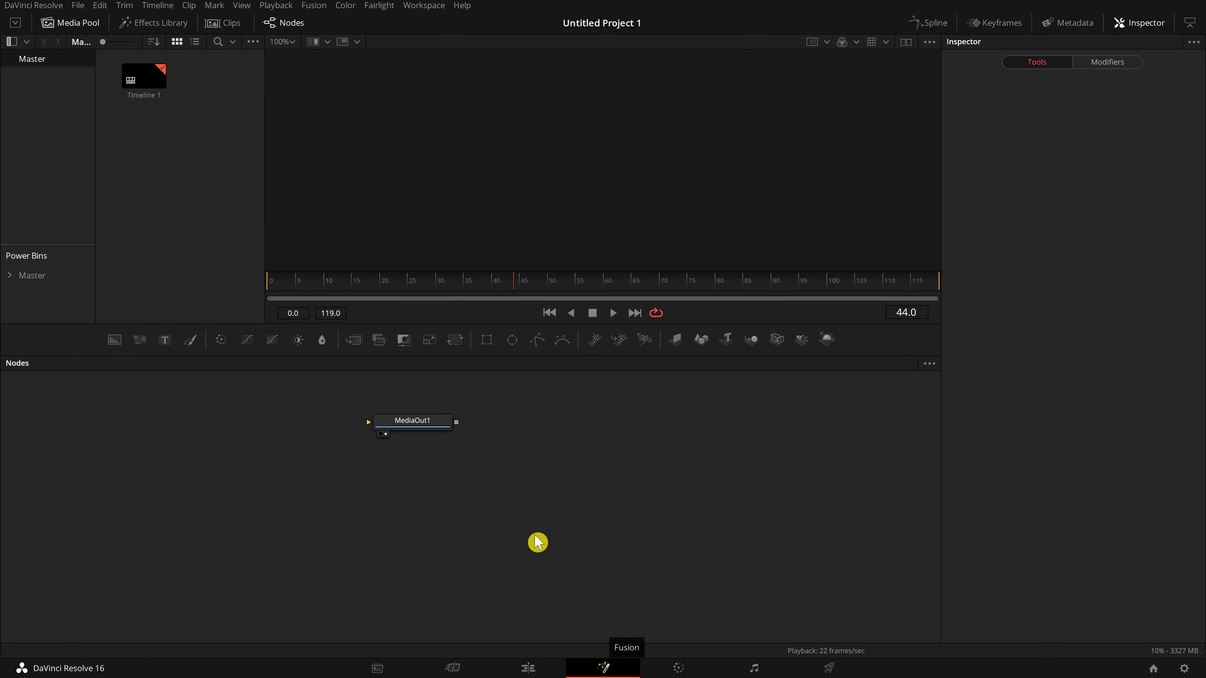
drag(432, 430, 580, 459)
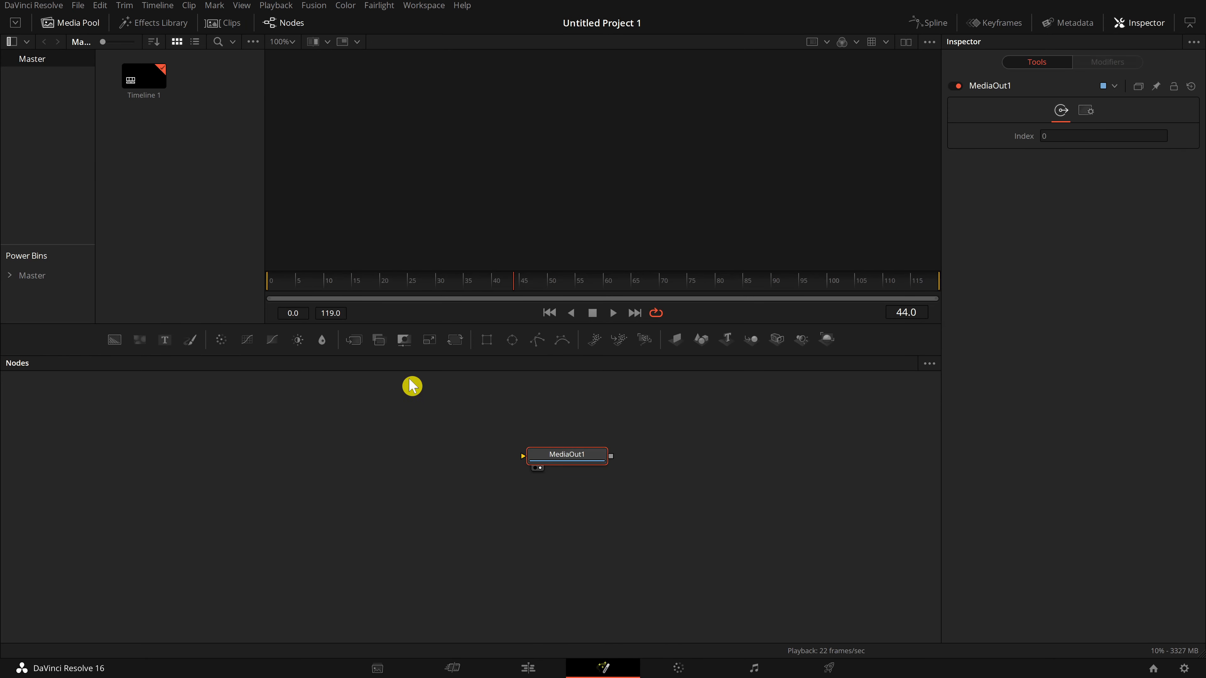
click(281, 453)
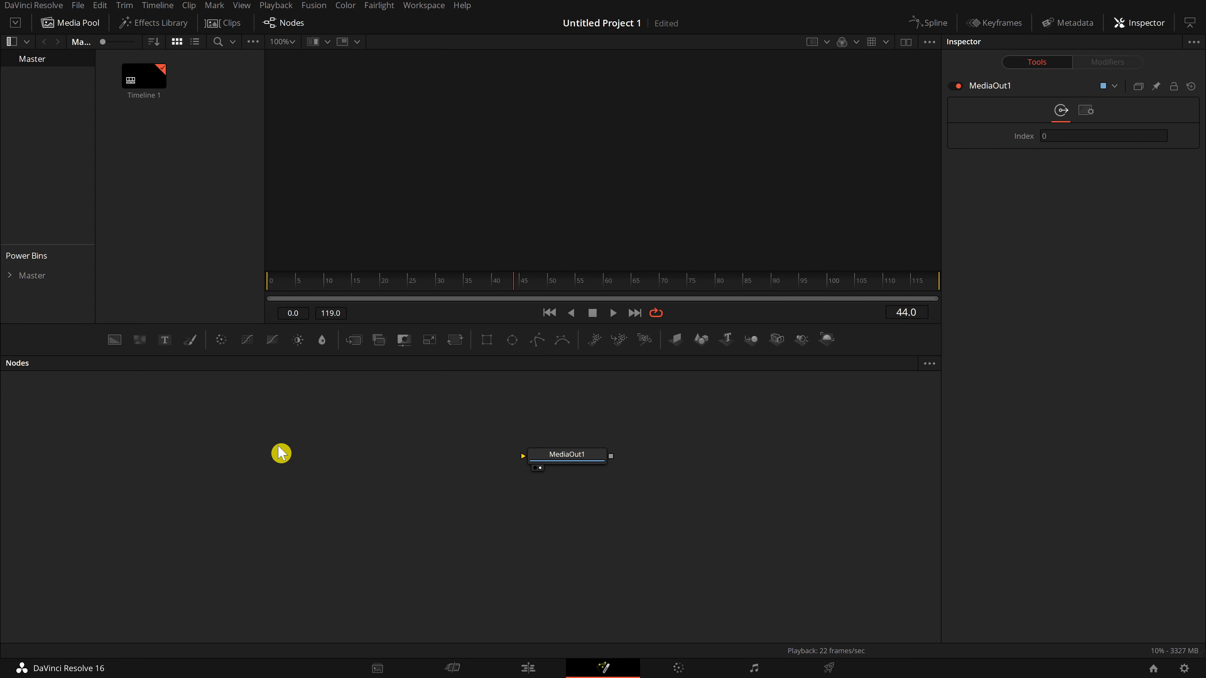
Add the "mao nama apa" macro tool to the flow and connect its output to MediaOut1.
key(shift+space)
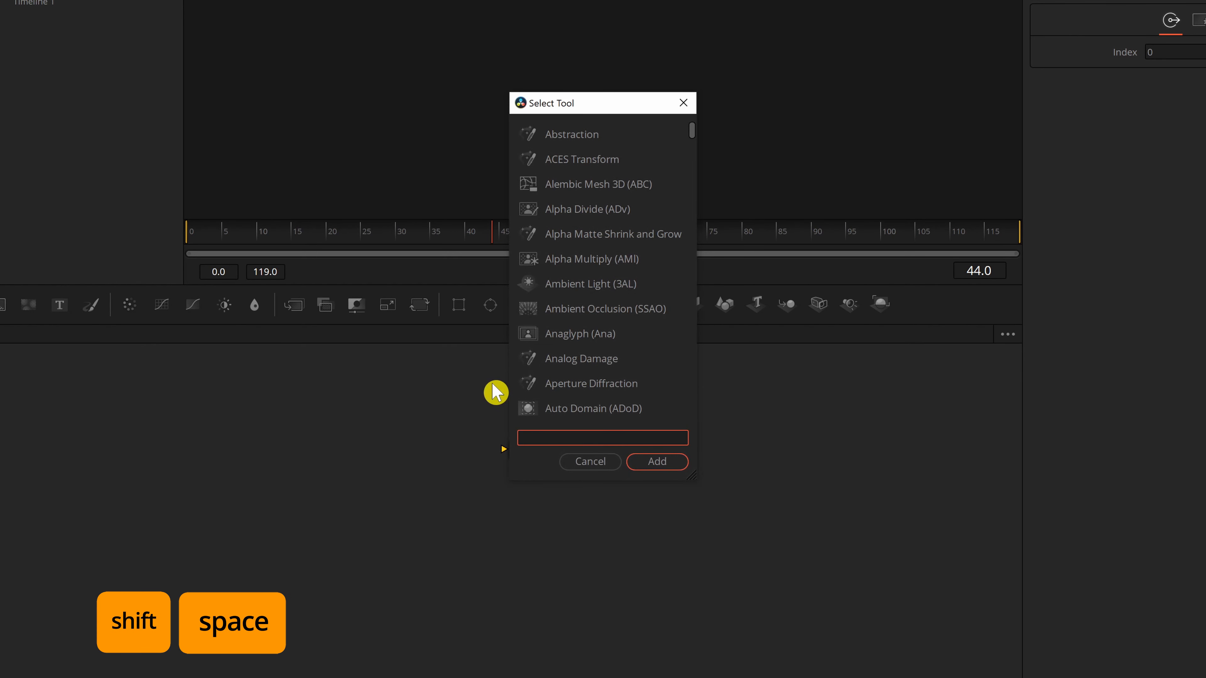
text(map)
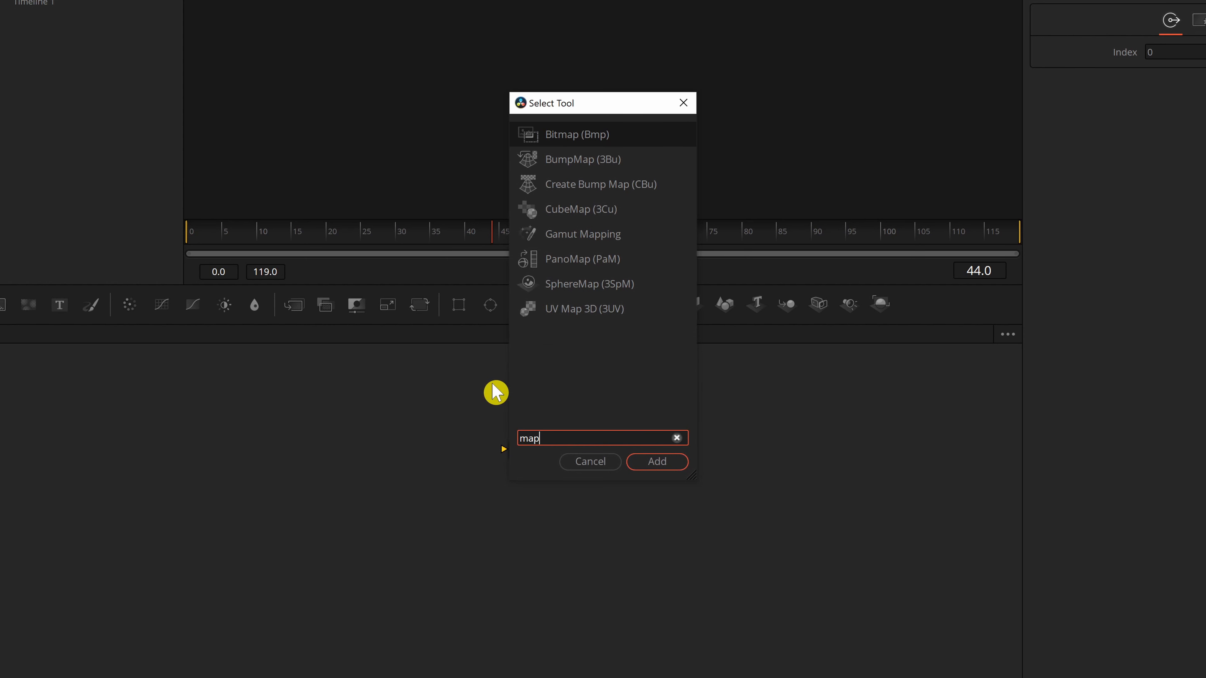
key(BackSpace)
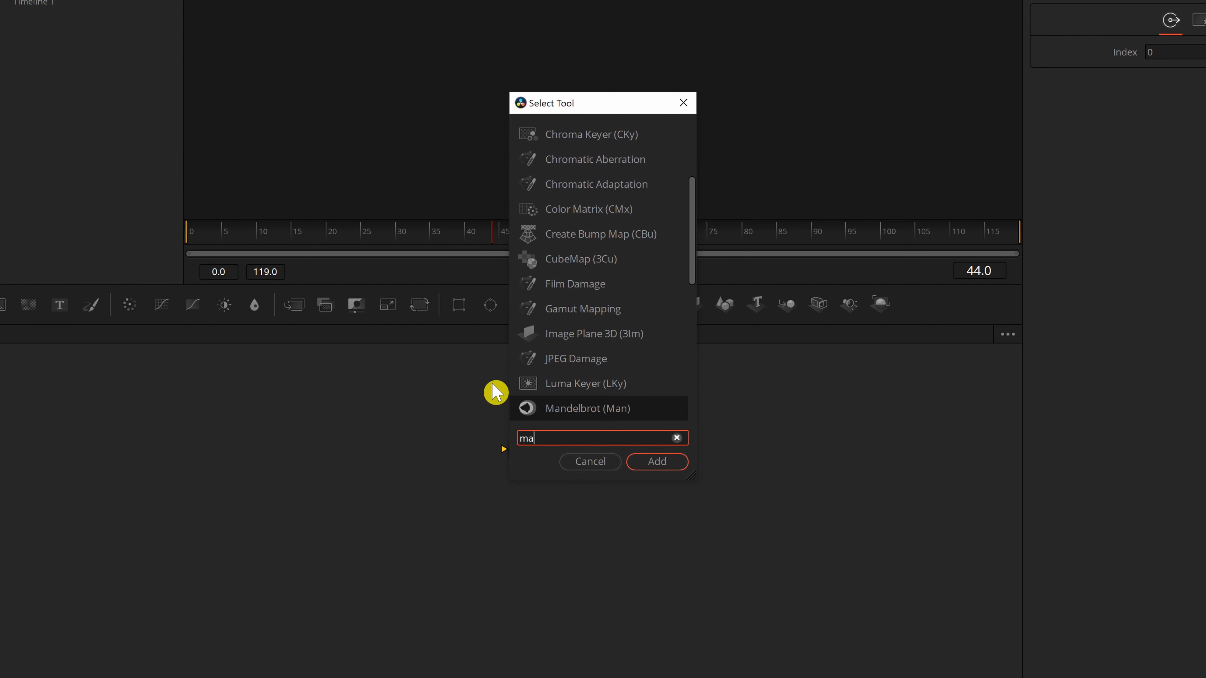
text(o)
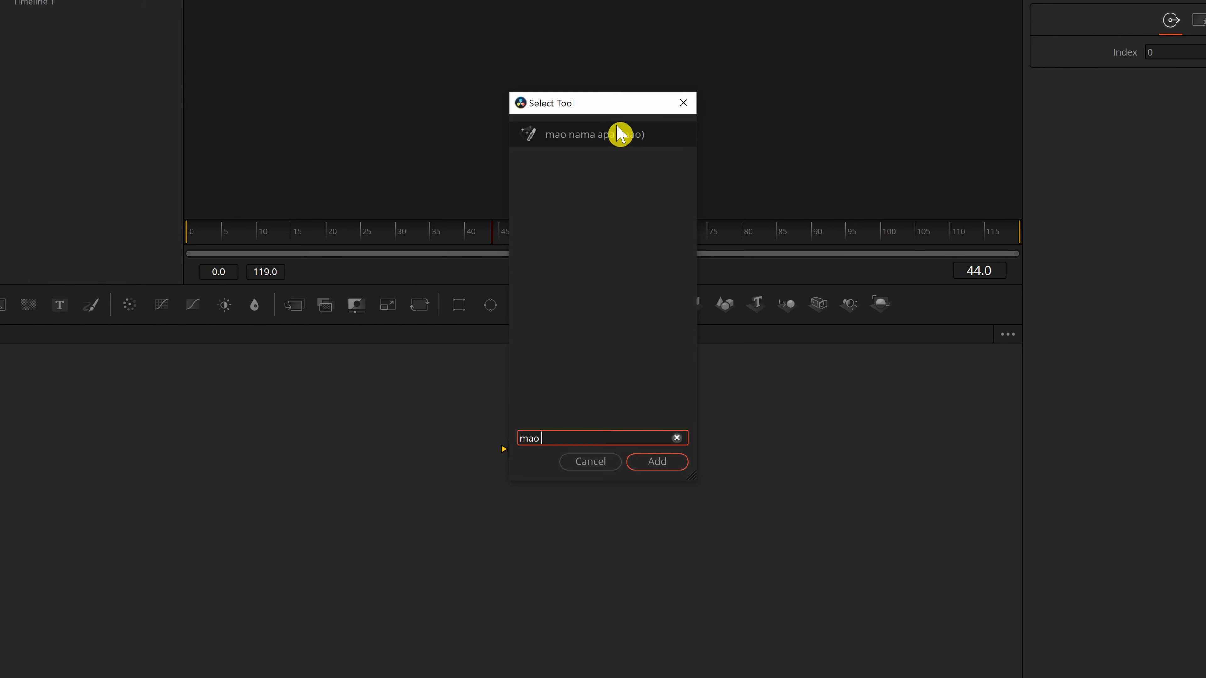
click(661, 465)
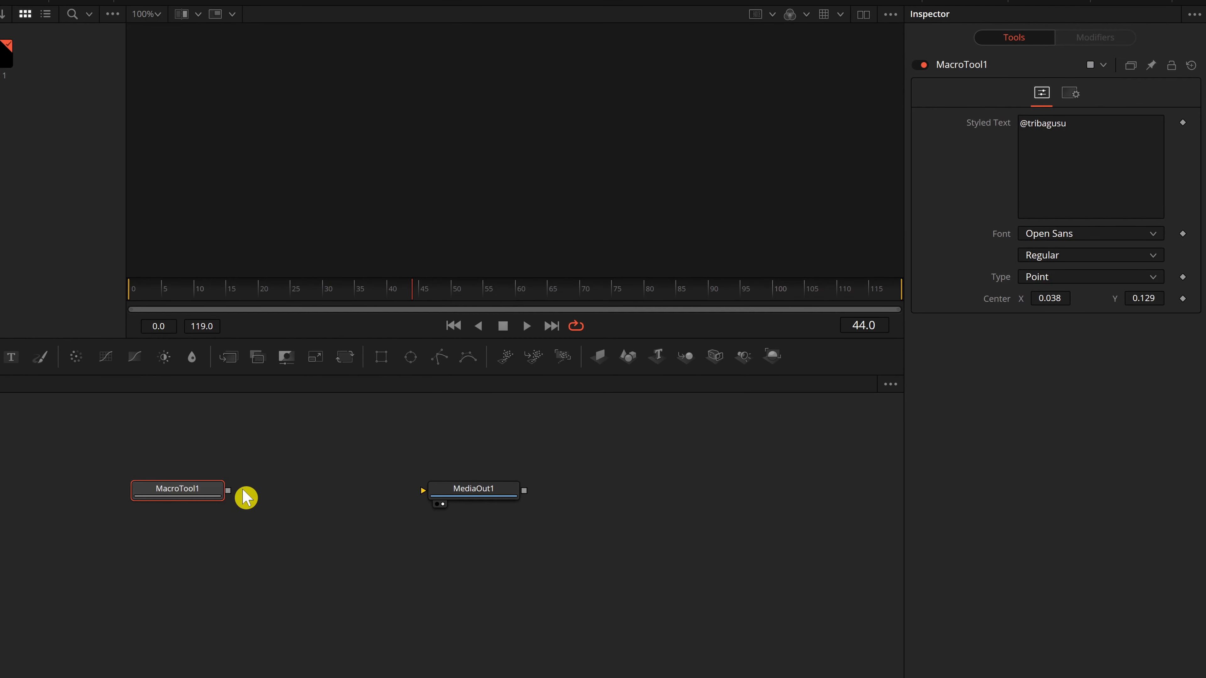
drag(230, 492, 475, 494)
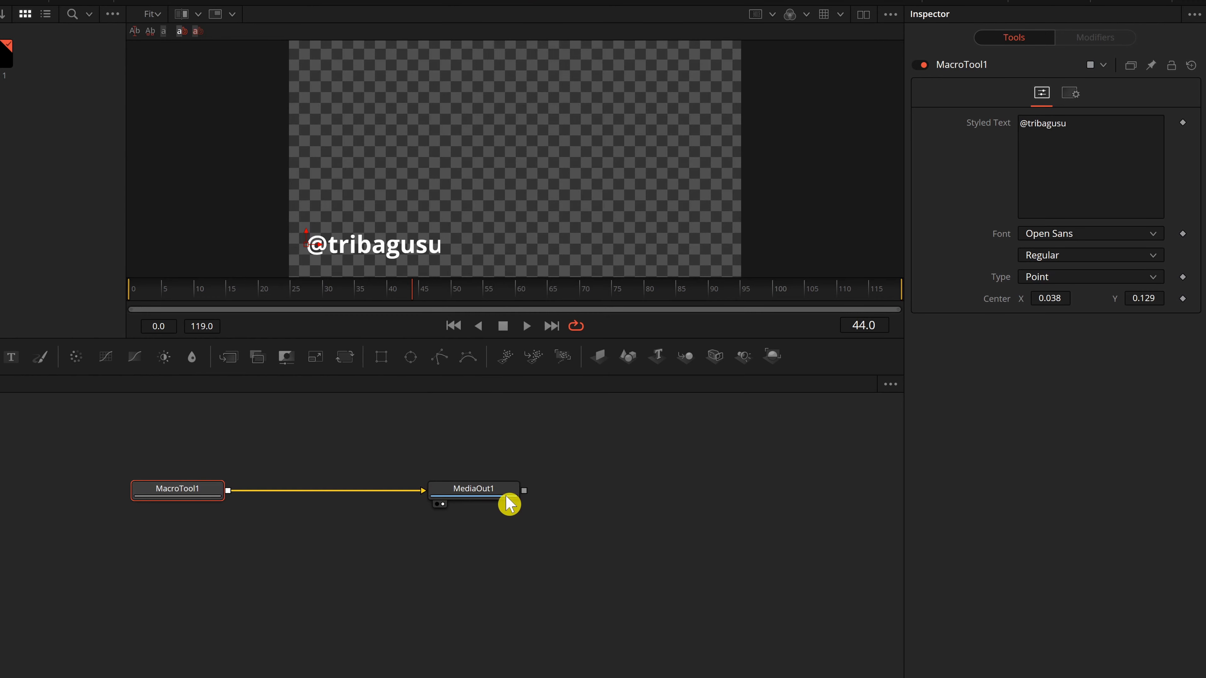